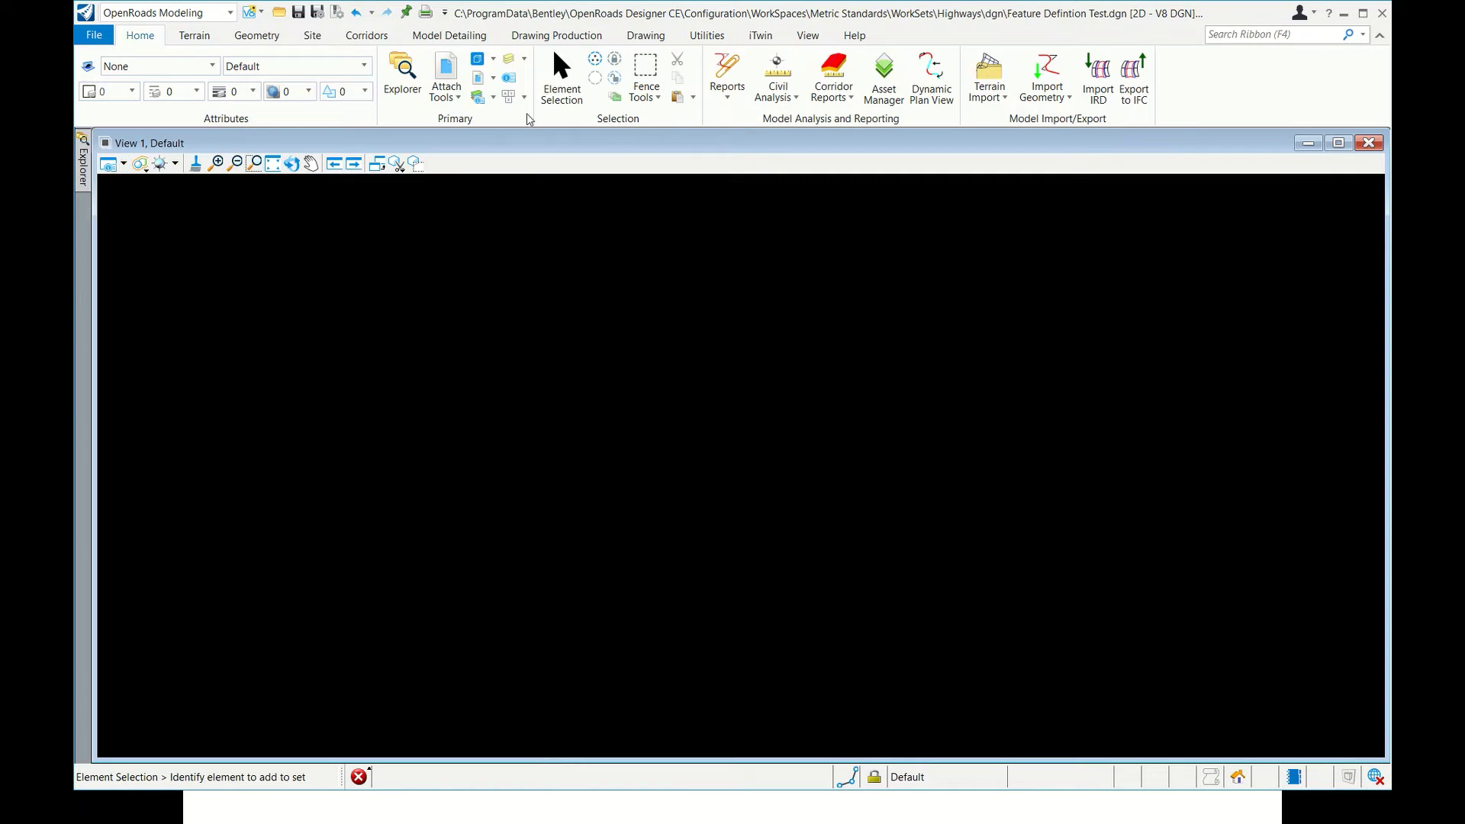
# Draw a single horizontal geometry line about 212 m long, running diagonally across the middle of the view
pyautogui.click(252, 38)
pyautogui.click(444, 68)
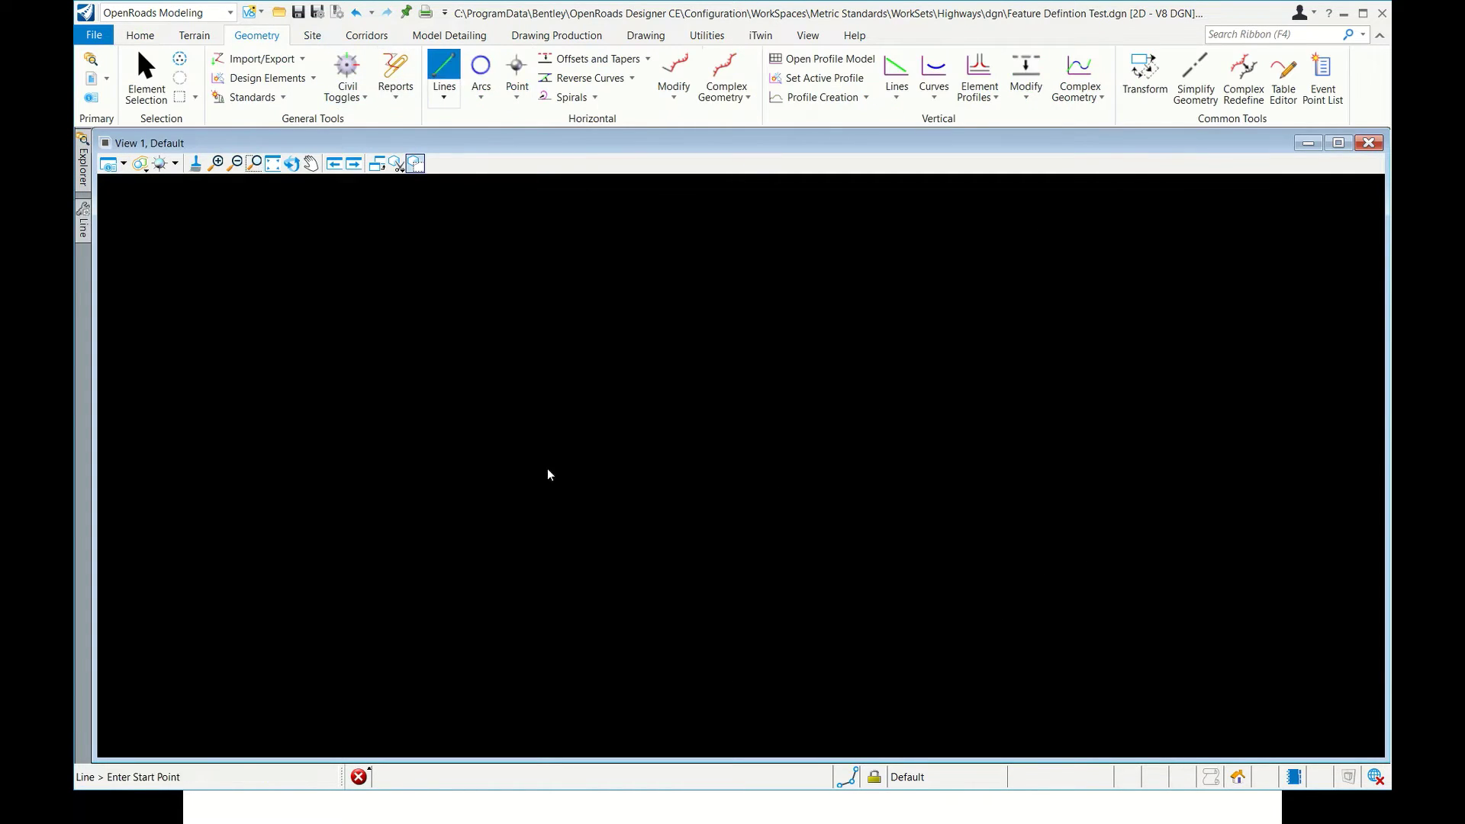
pyautogui.click(511, 524)
pyautogui.click(921, 285)
pyautogui.press('Escape')
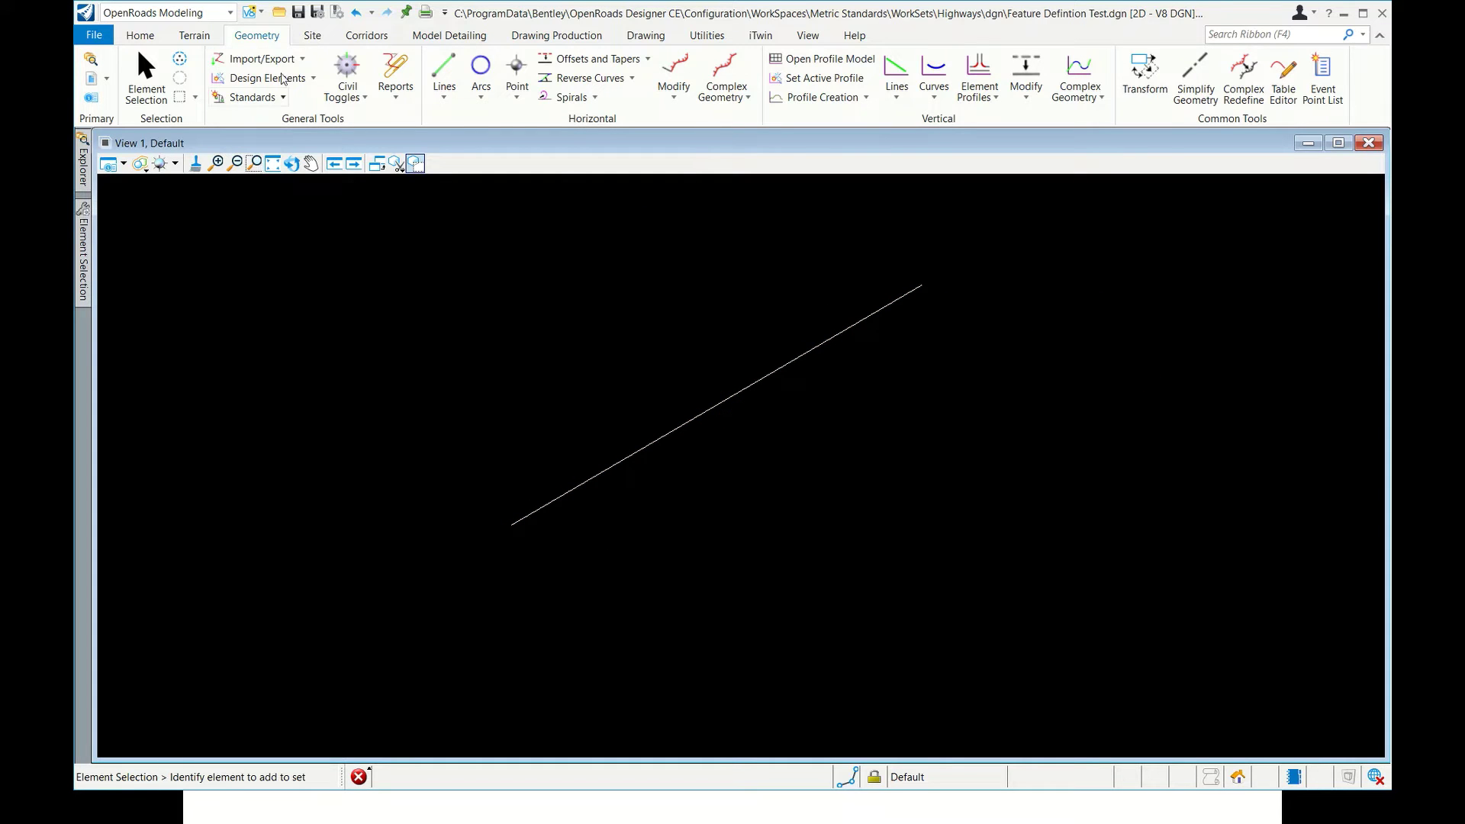
pyautogui.moveTo(86, 180)
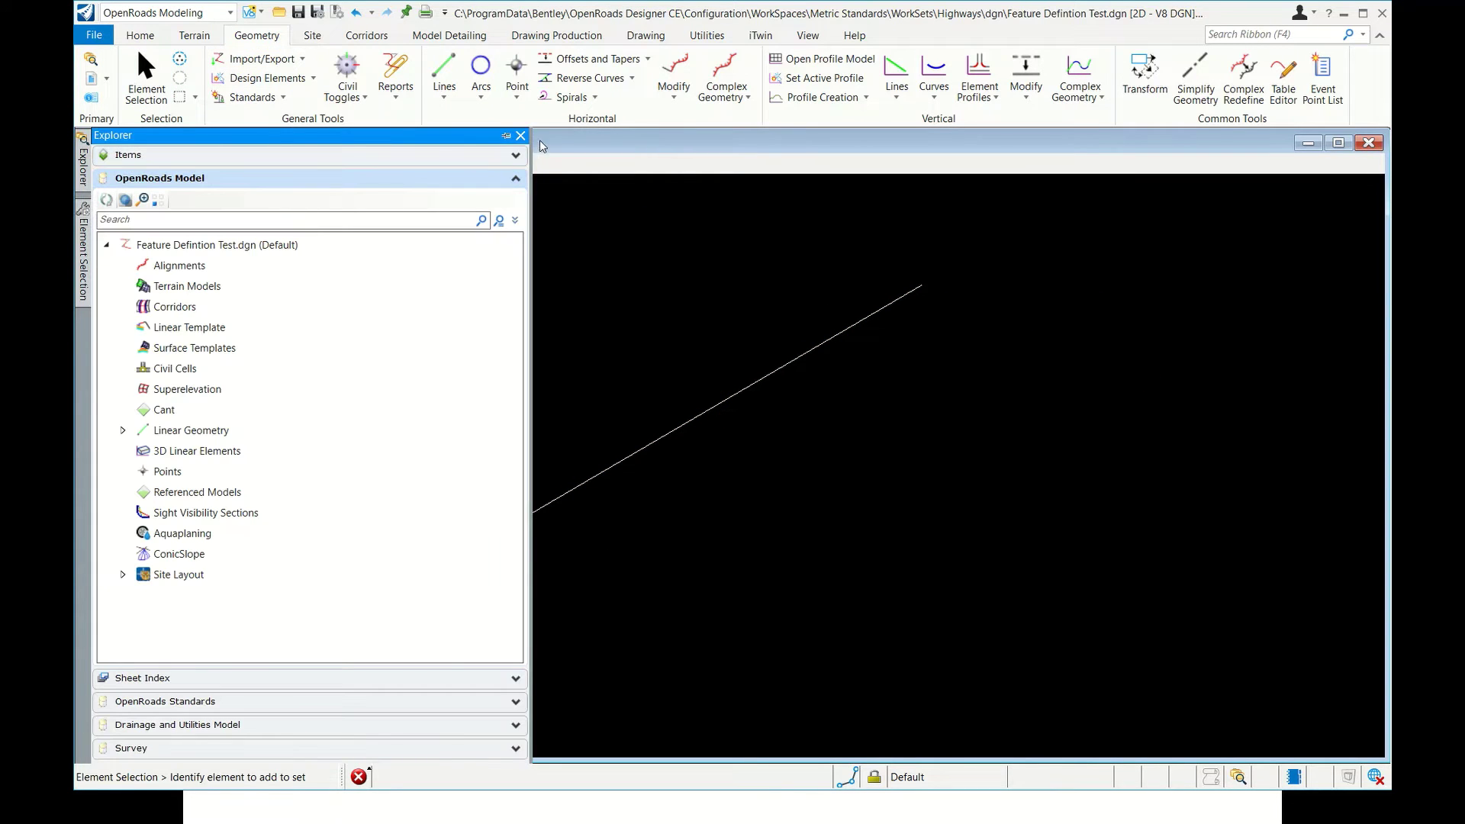
pyautogui.click(521, 136)
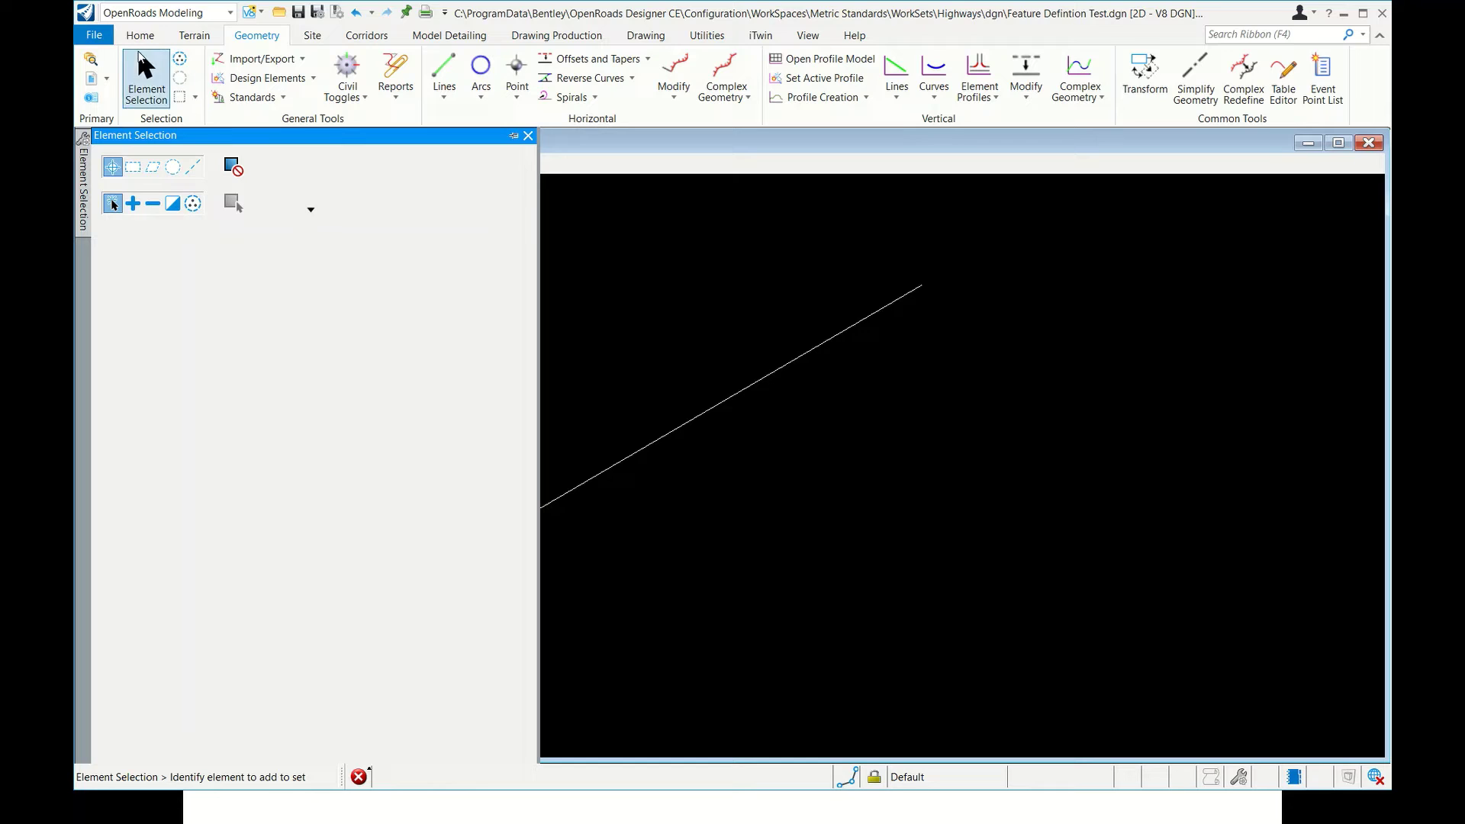
pyautogui.hotkey('alt', 'Tab')
pyautogui.hotkey('alt', 'Tab')
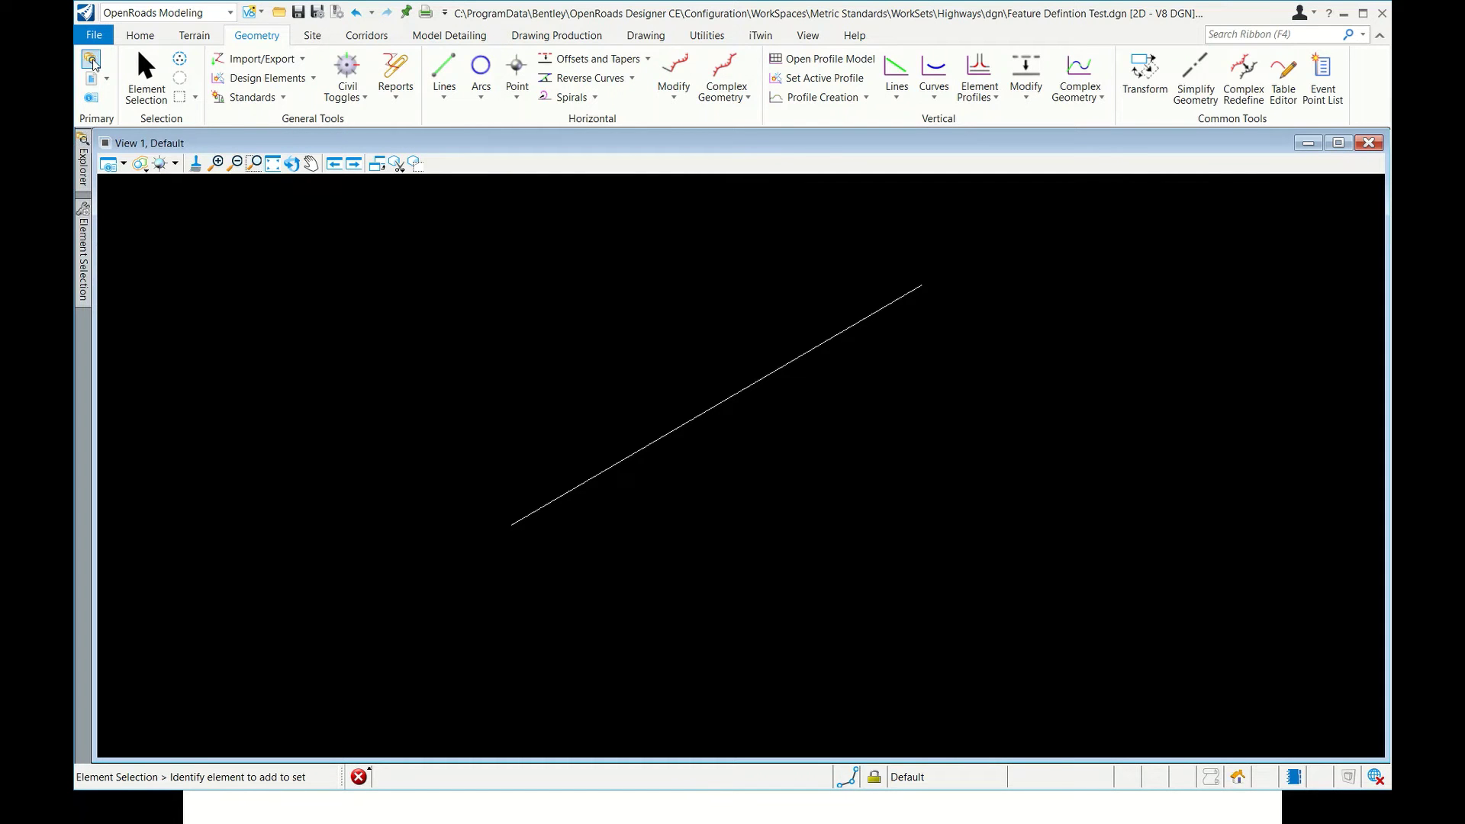
# Locate the drawn line among the non-featurized linear geometry in the OpenRoads model explorer and select it
pyautogui.click(91, 60)
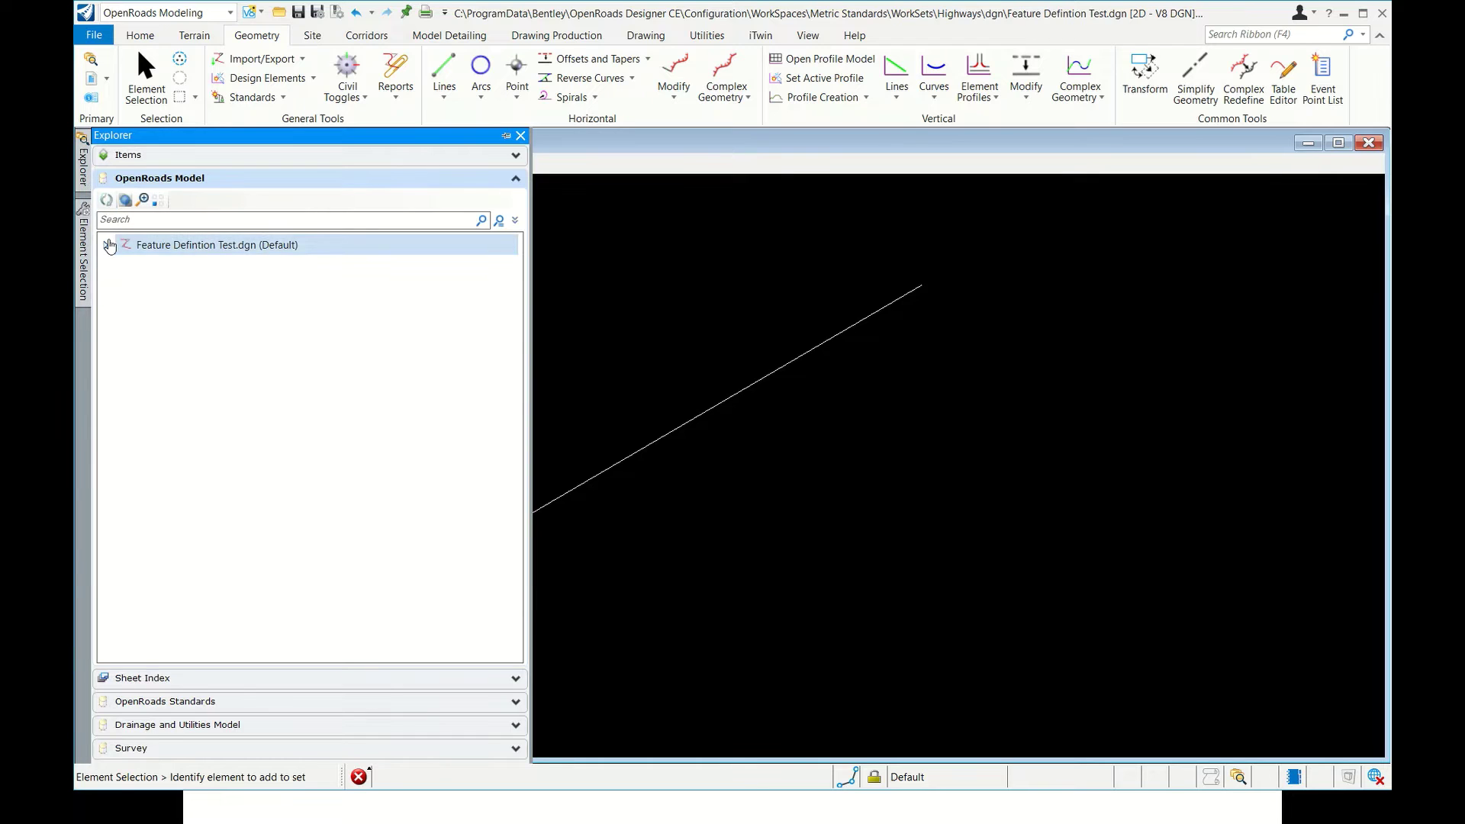
pyautogui.click(106, 244)
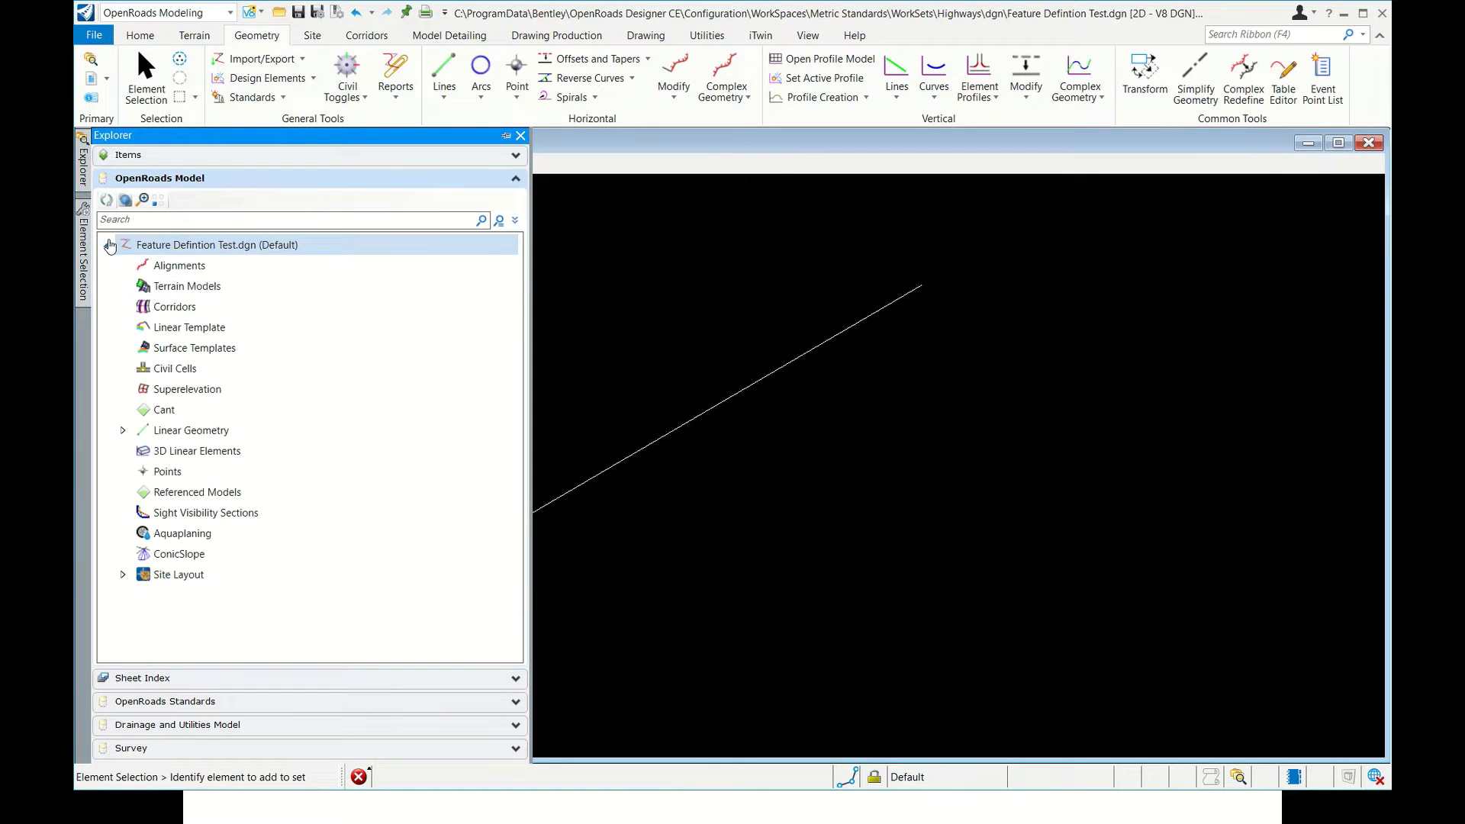
pyautogui.click(122, 431)
pyautogui.click(139, 452)
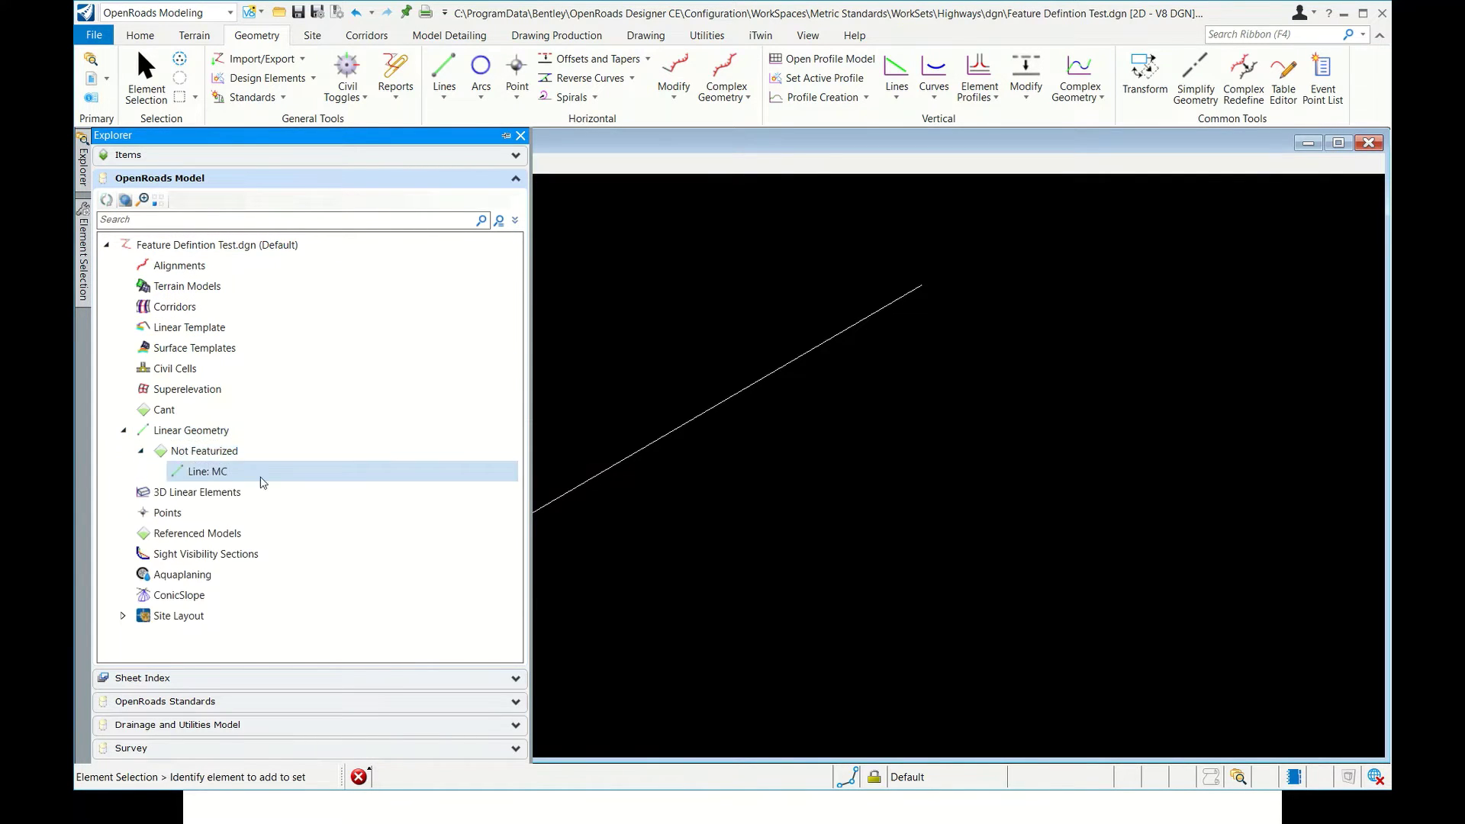
pyautogui.click(203, 473)
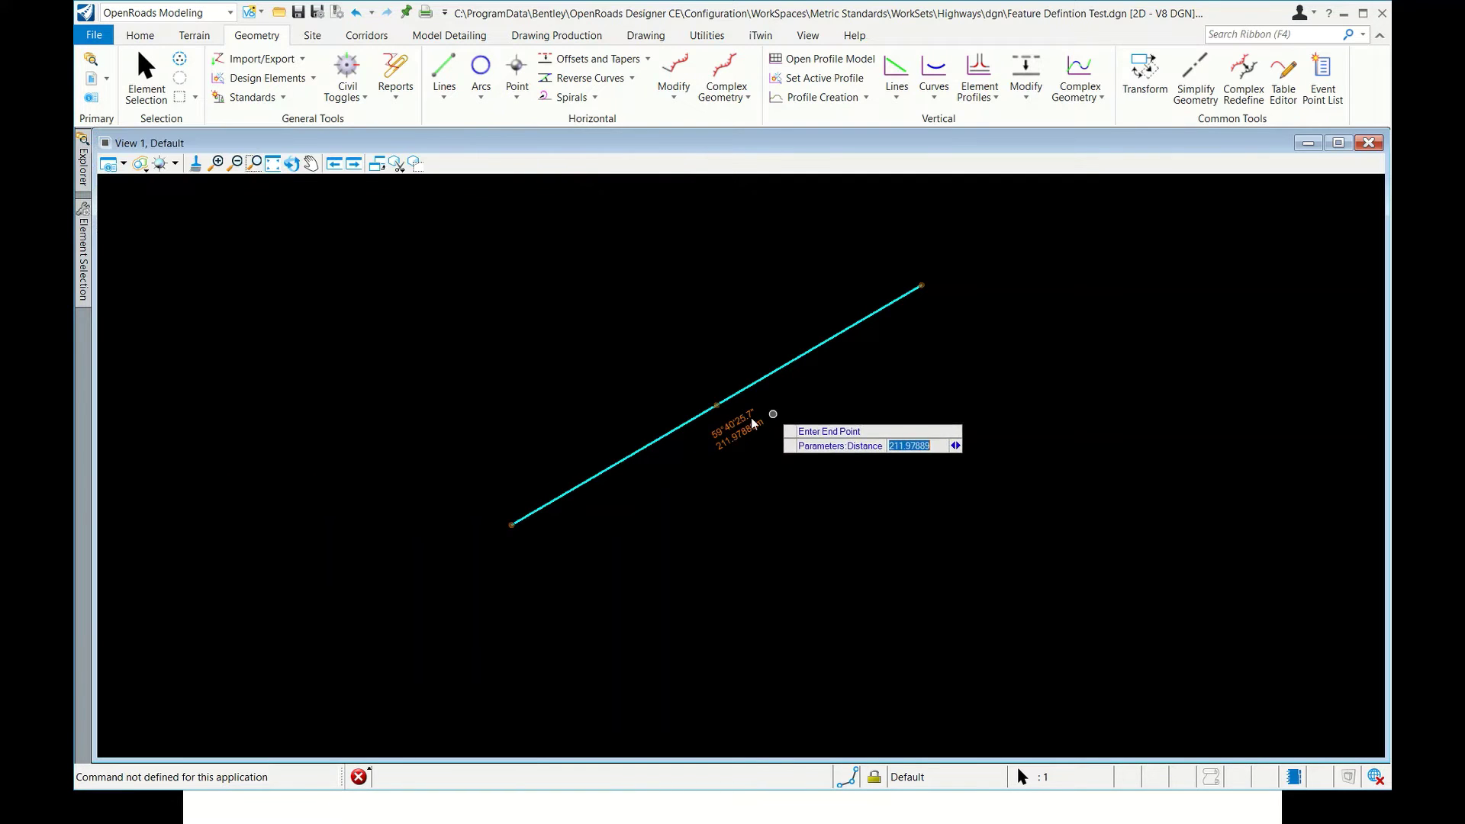
pyautogui.click(922, 285)
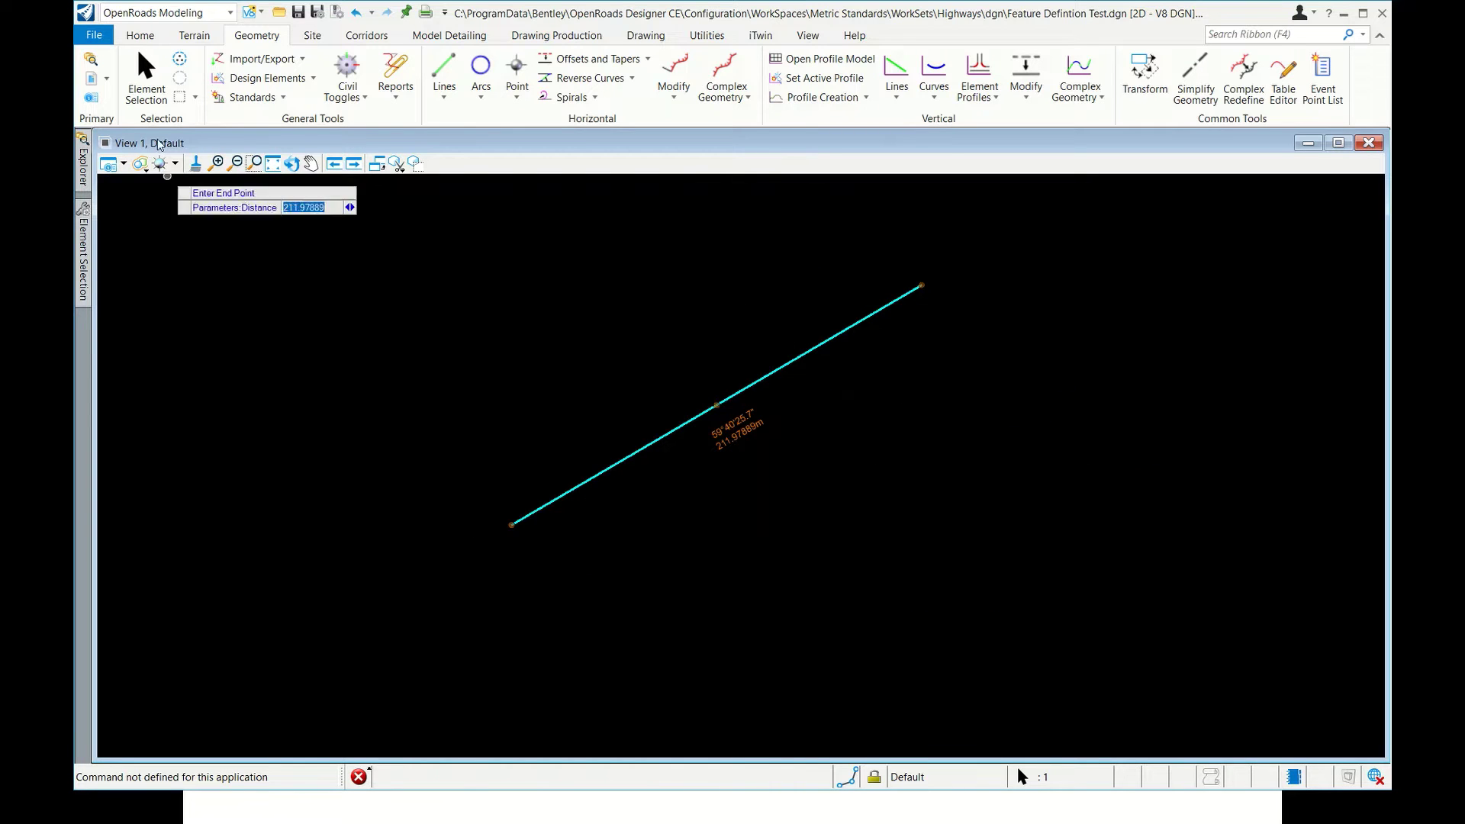
pyautogui.click(154, 93)
# Browse the OpenRoads standards and expand the feature definitions stored in Feature Defintion Test.dgn
pyautogui.moveTo(83, 164)
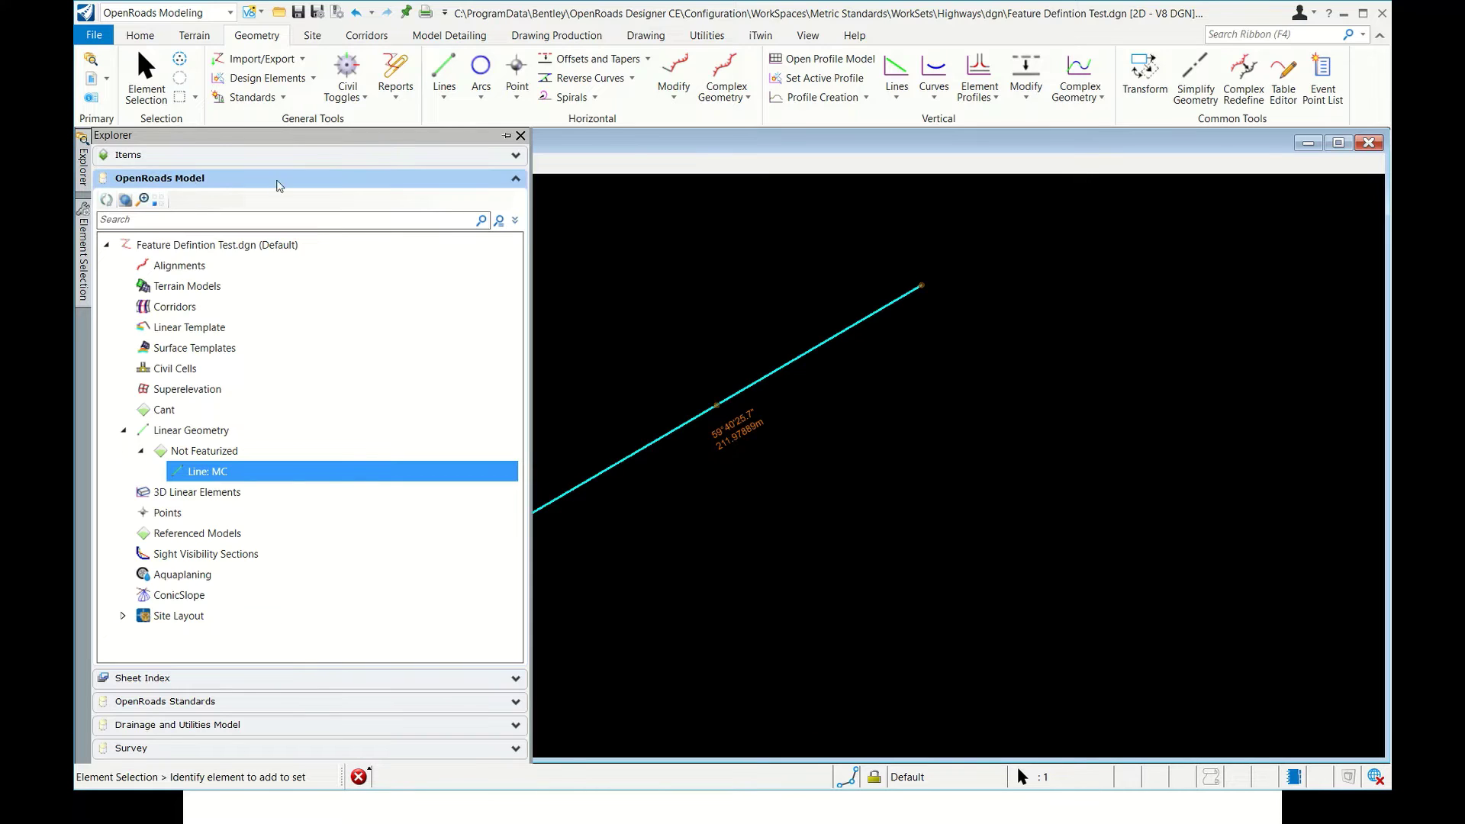
pyautogui.click(516, 180)
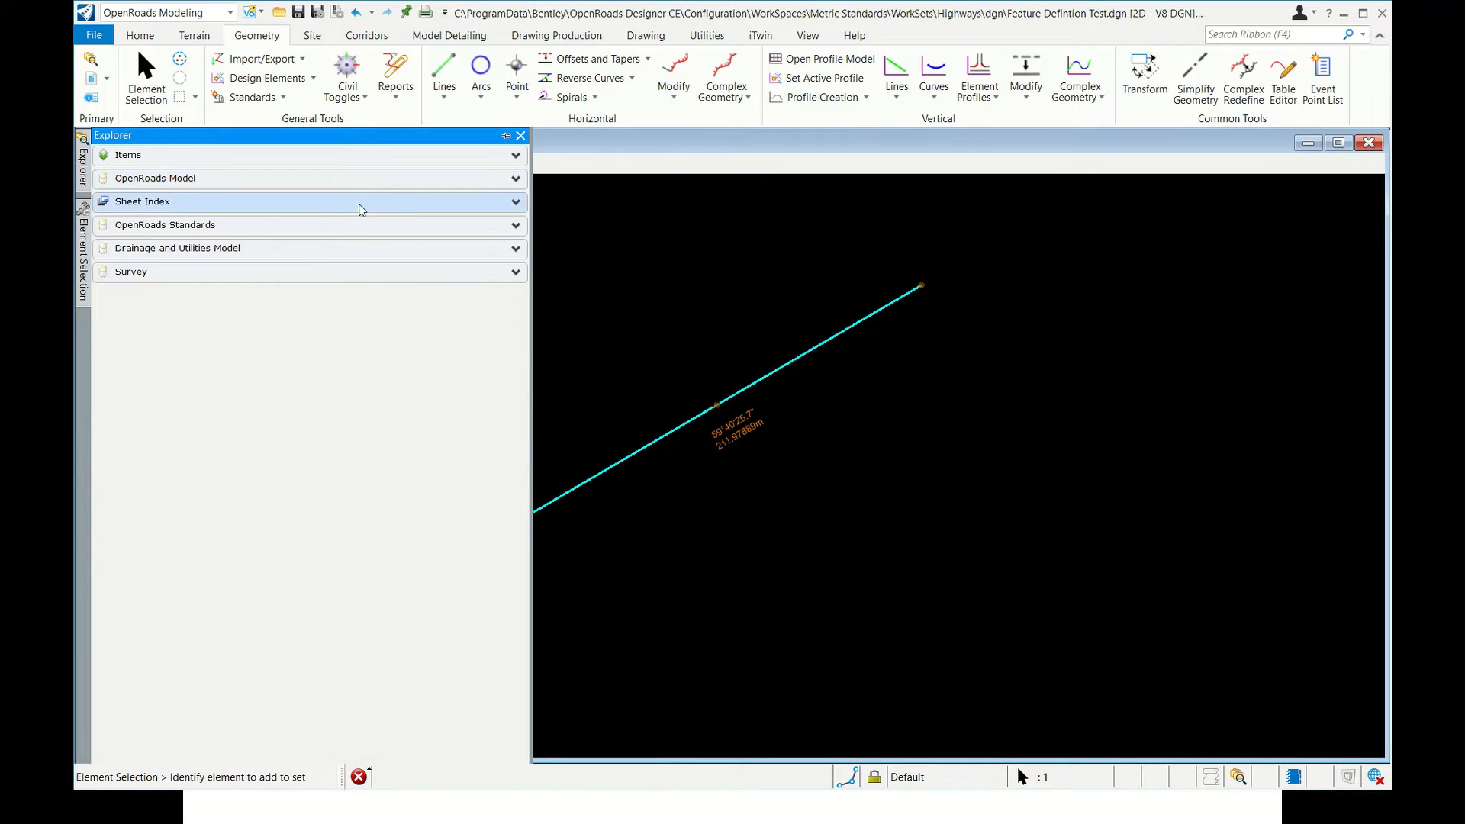
pyautogui.click(223, 232)
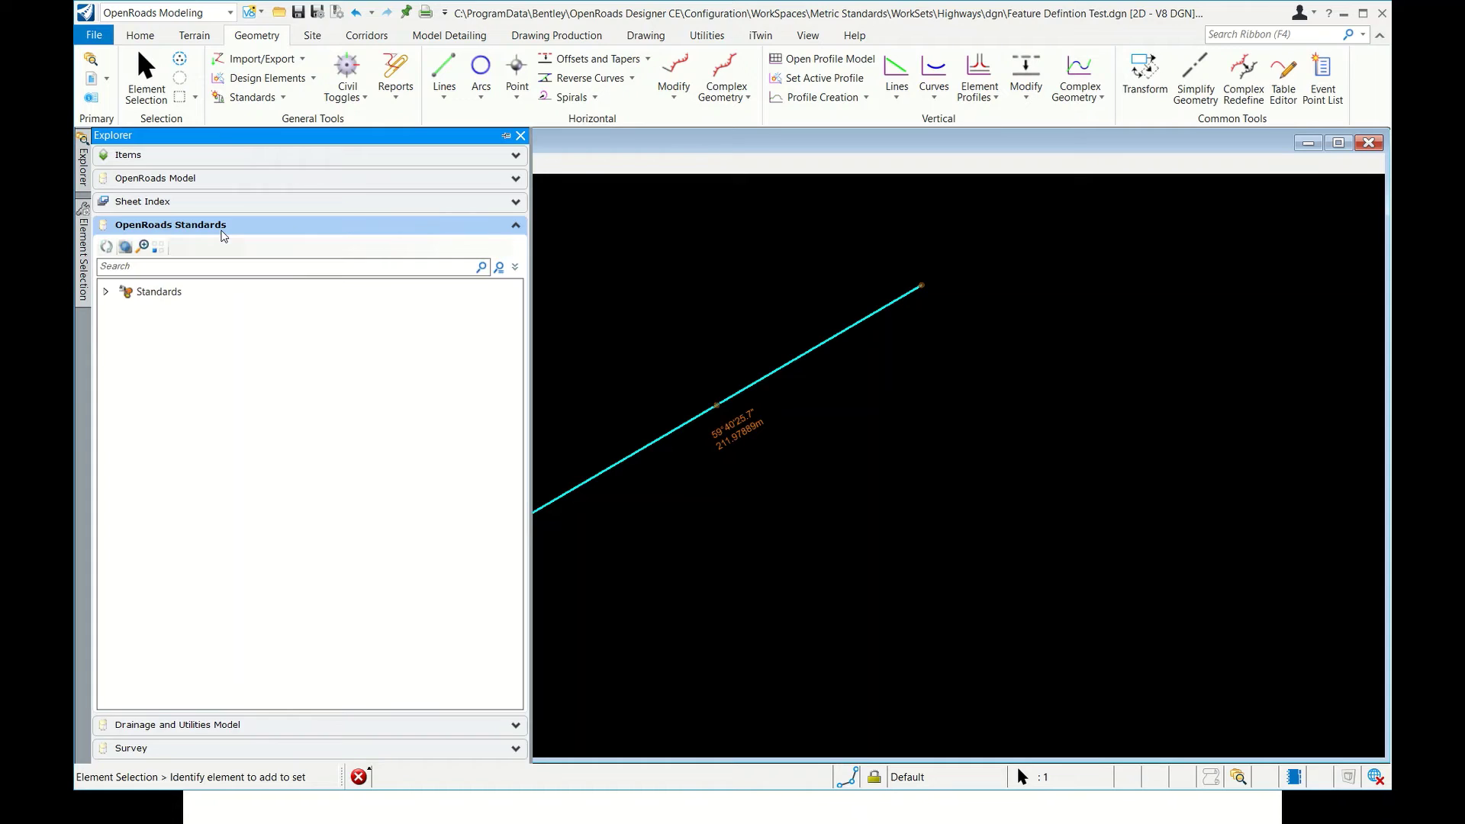
pyautogui.click(111, 295)
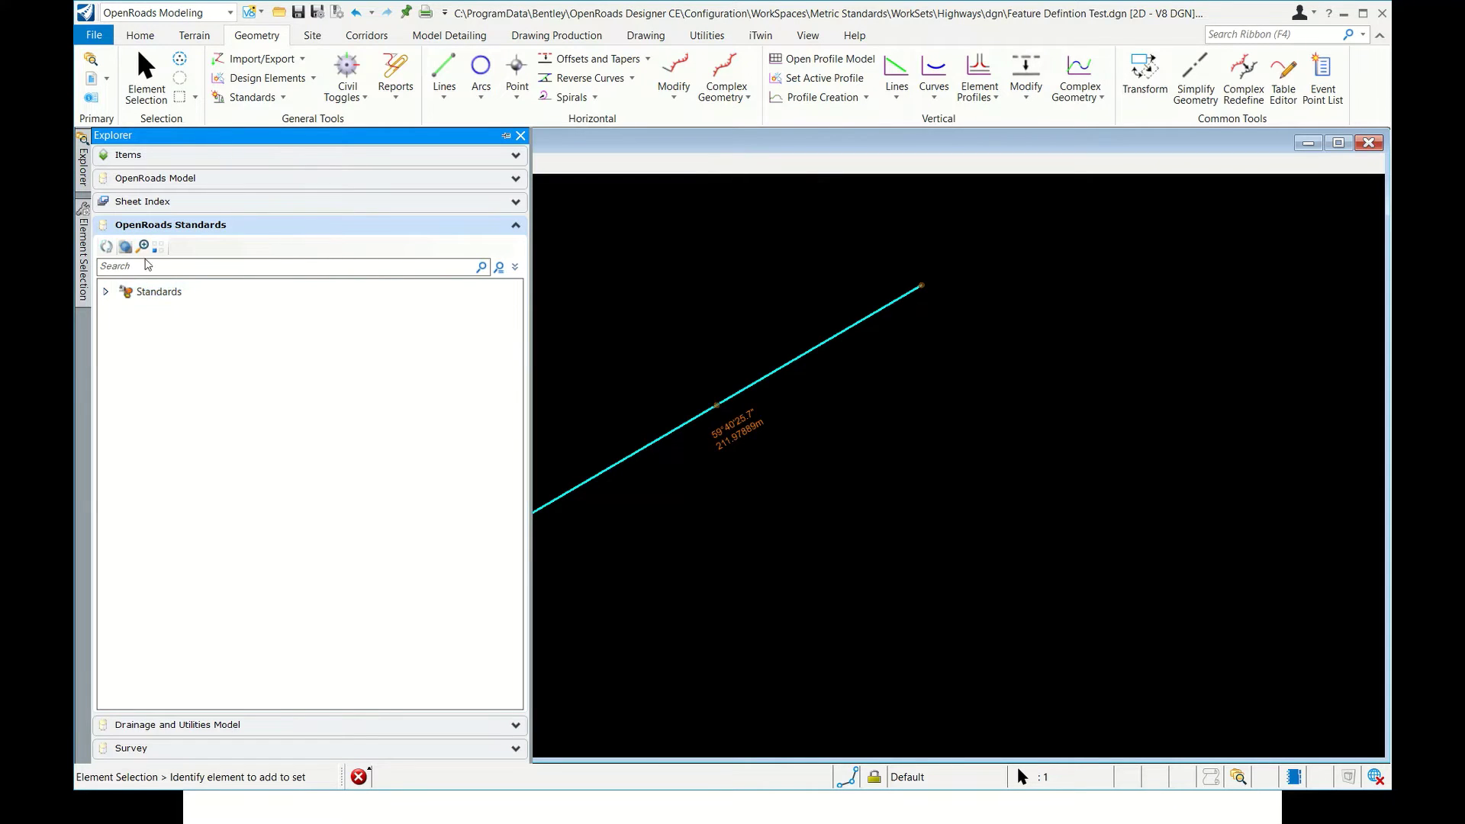
pyautogui.click(105, 294)
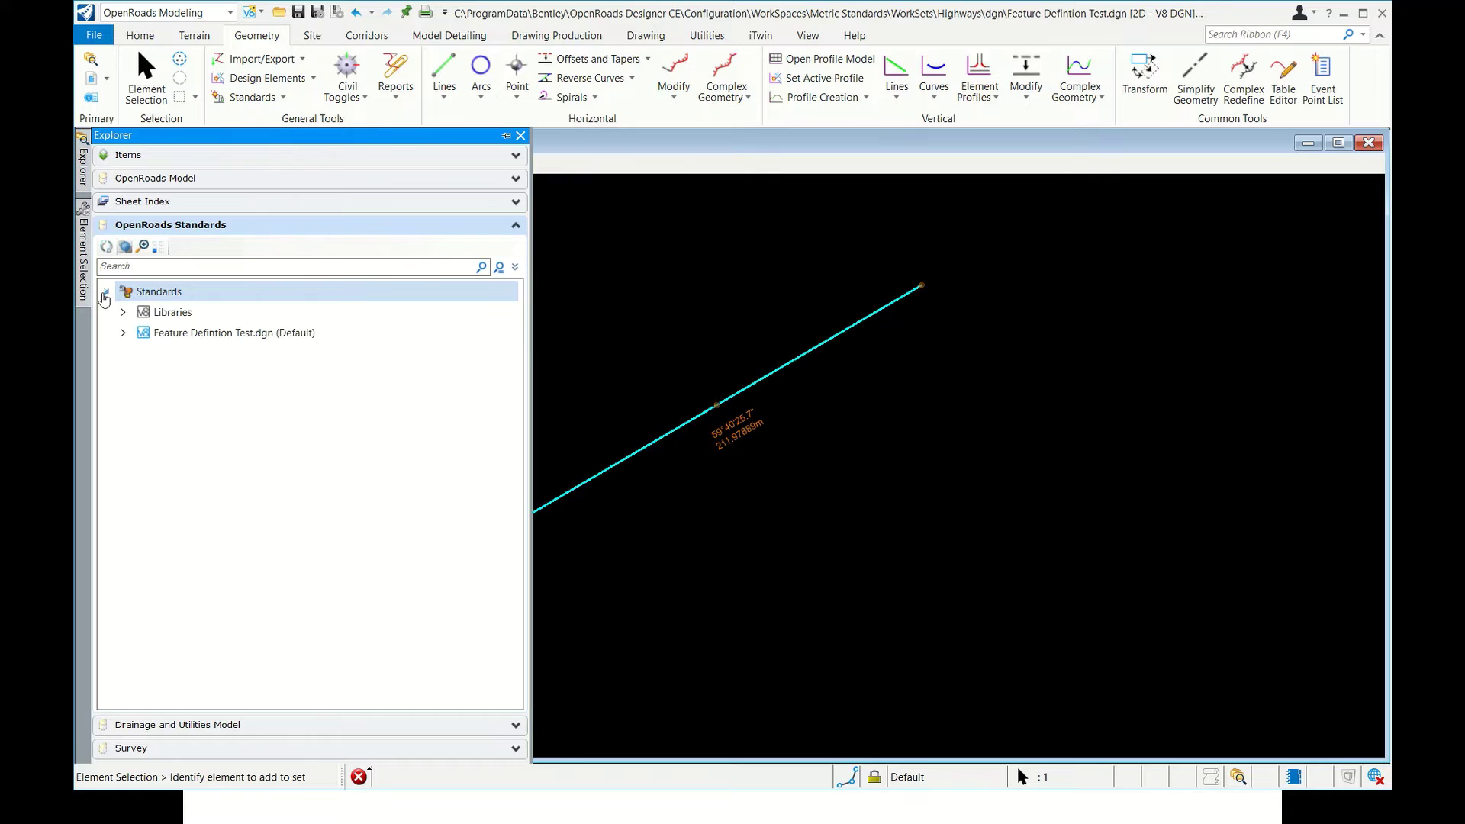
pyautogui.click(121, 333)
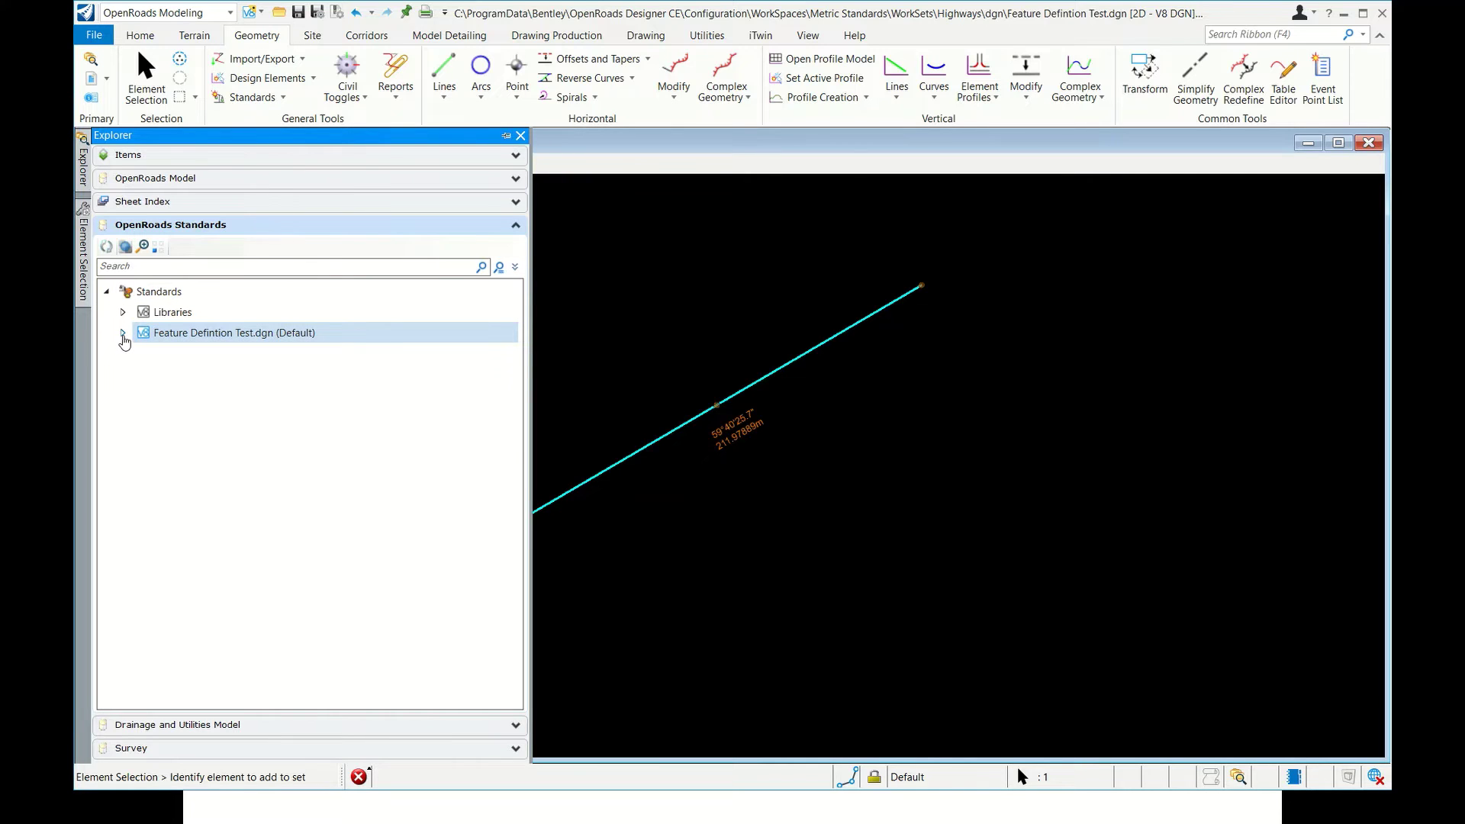
pyautogui.click(169, 314)
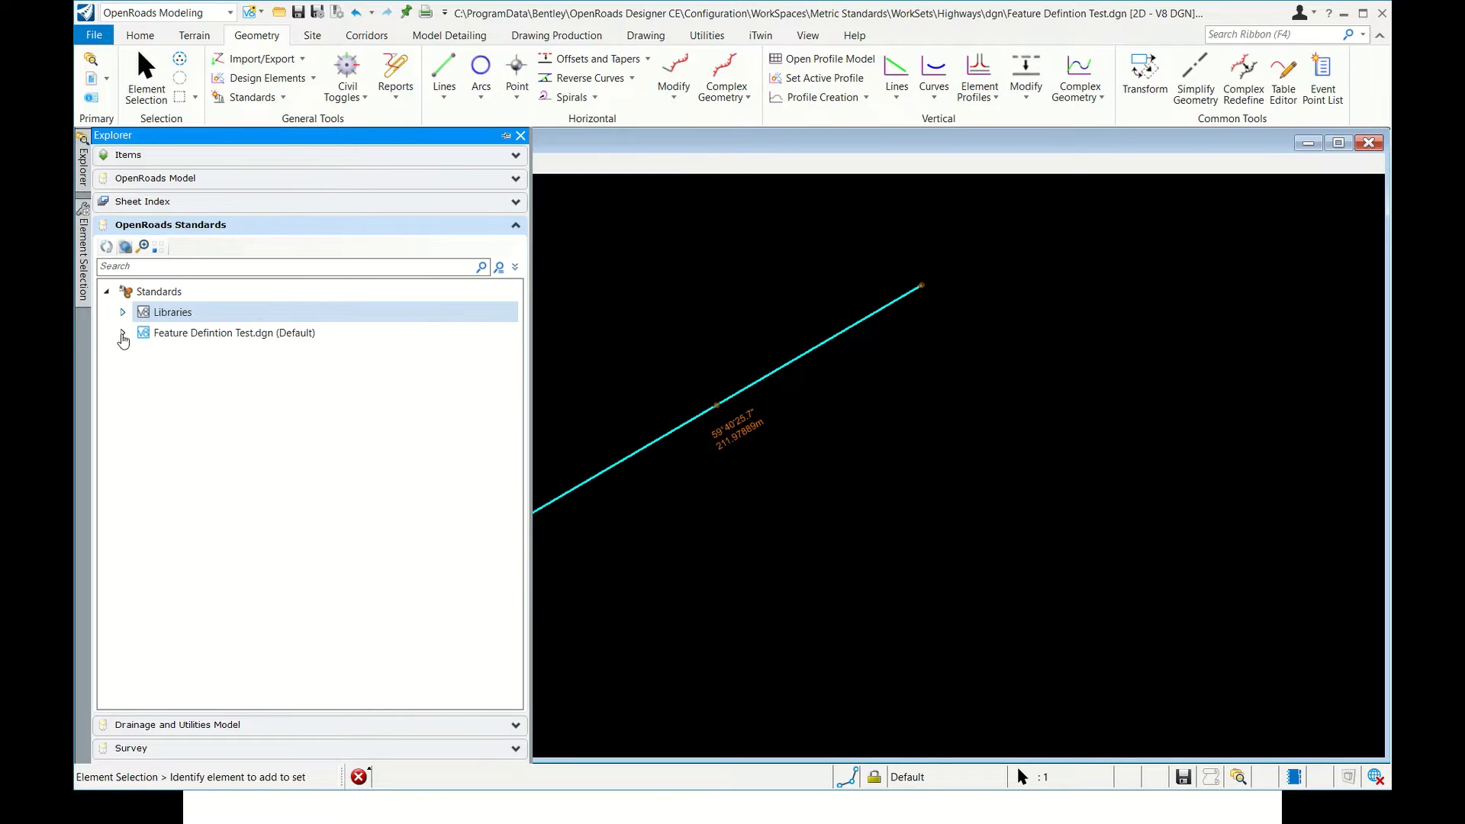
pyautogui.click(122, 334)
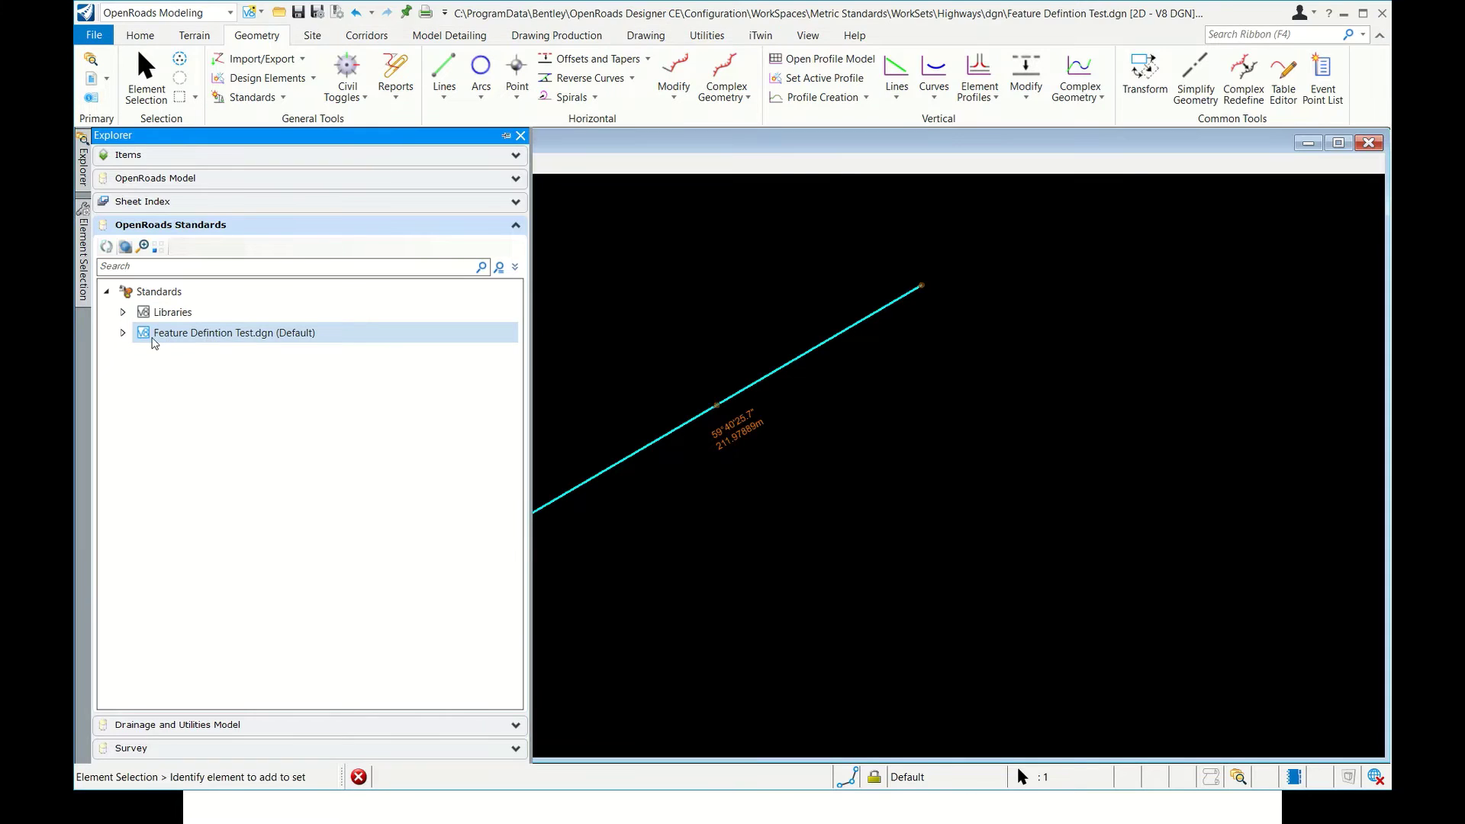
pyautogui.click(123, 335)
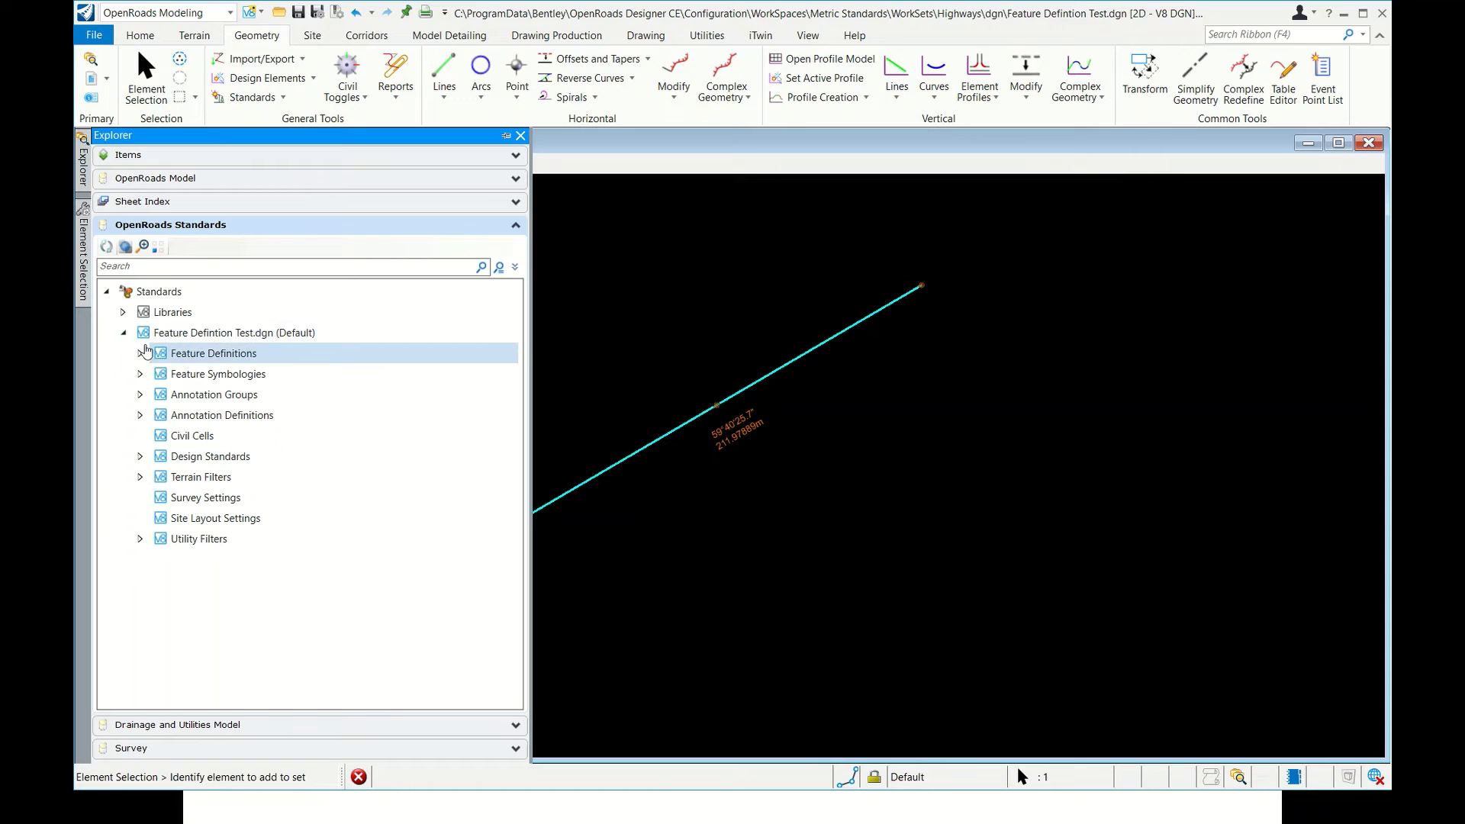
pyautogui.click(141, 354)
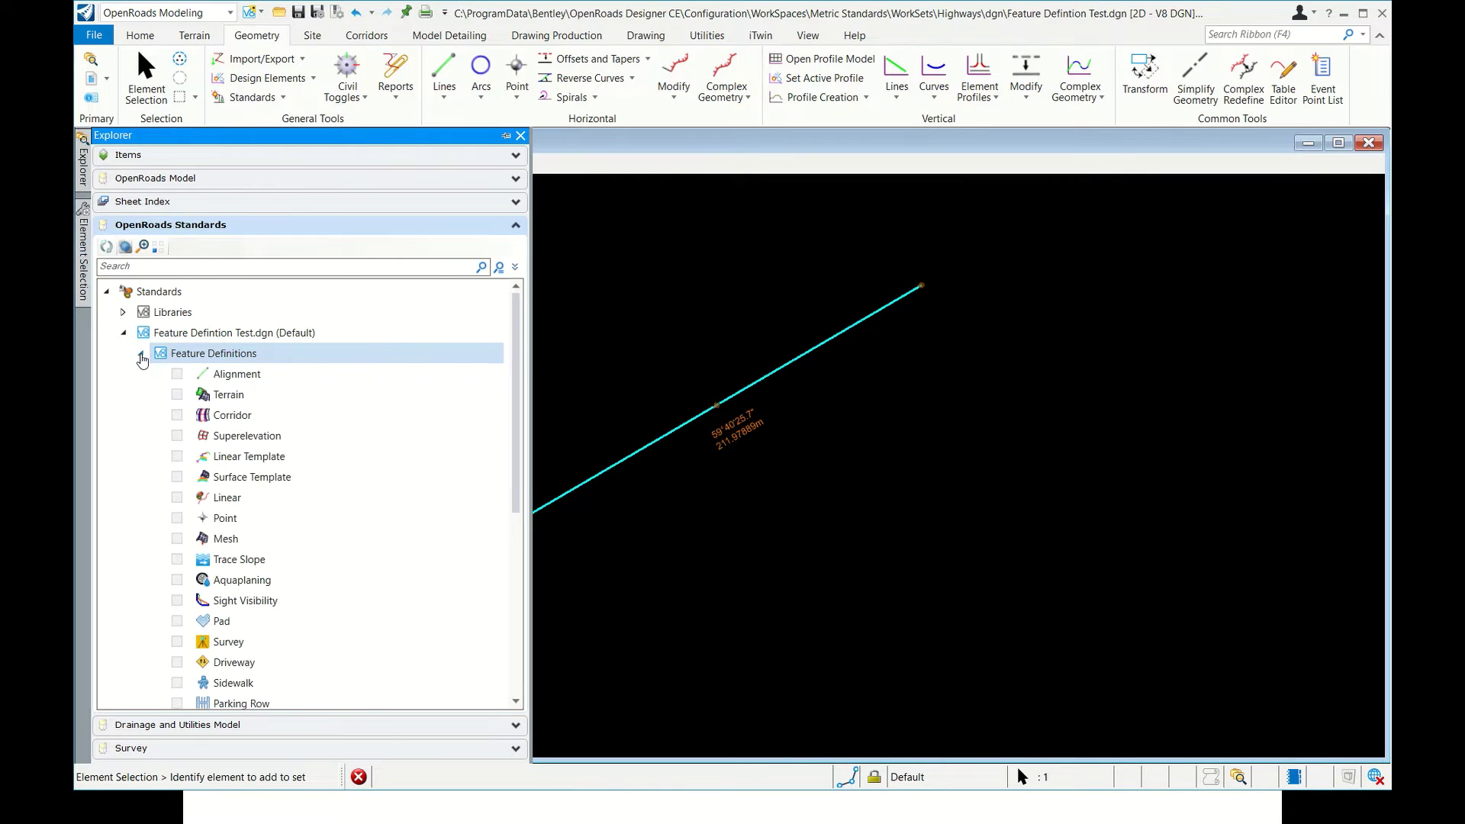
pyautogui.scroll(-5, 217, 454)
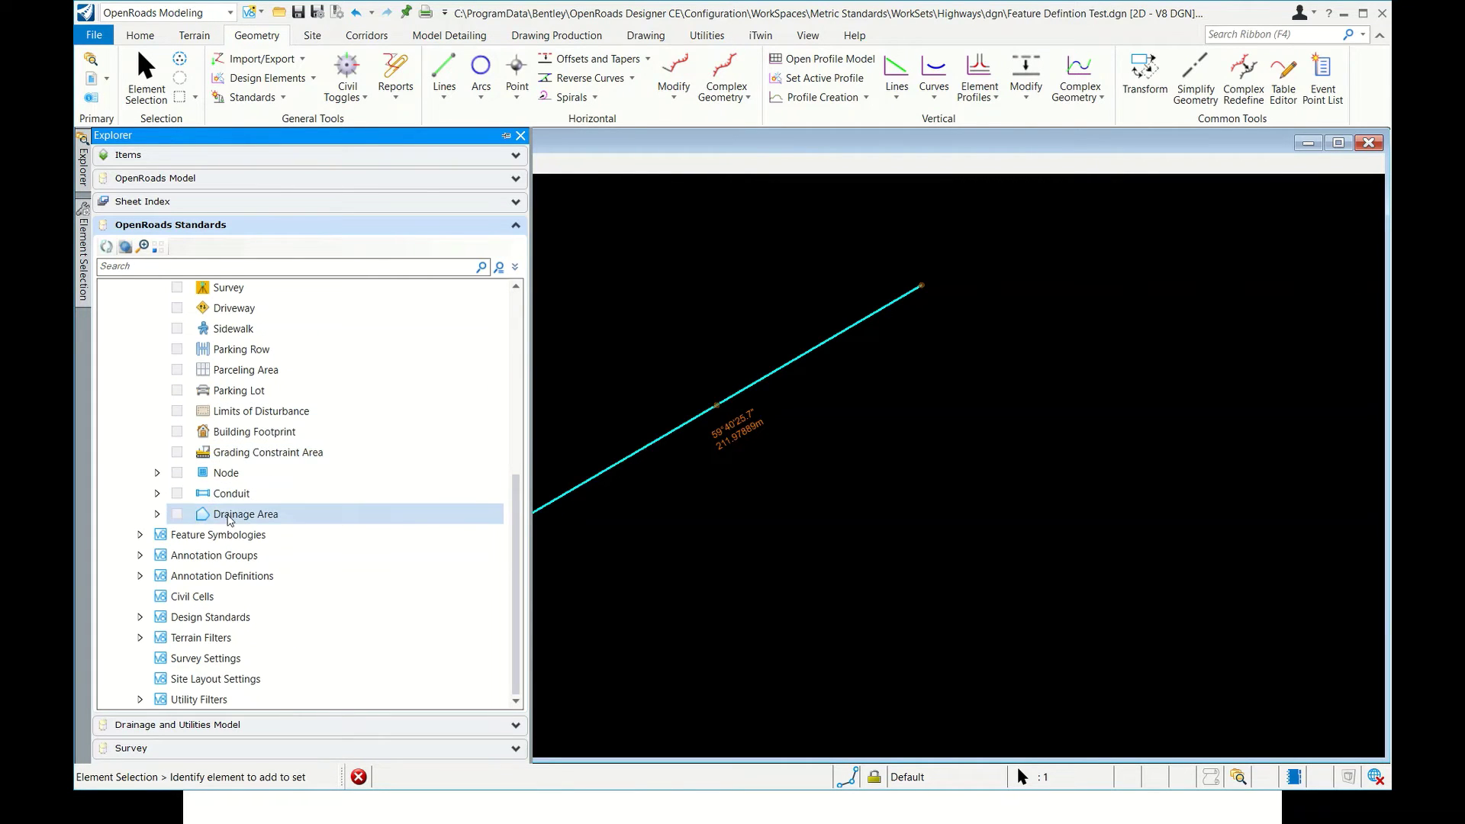
pyautogui.scroll(6, 227, 515)
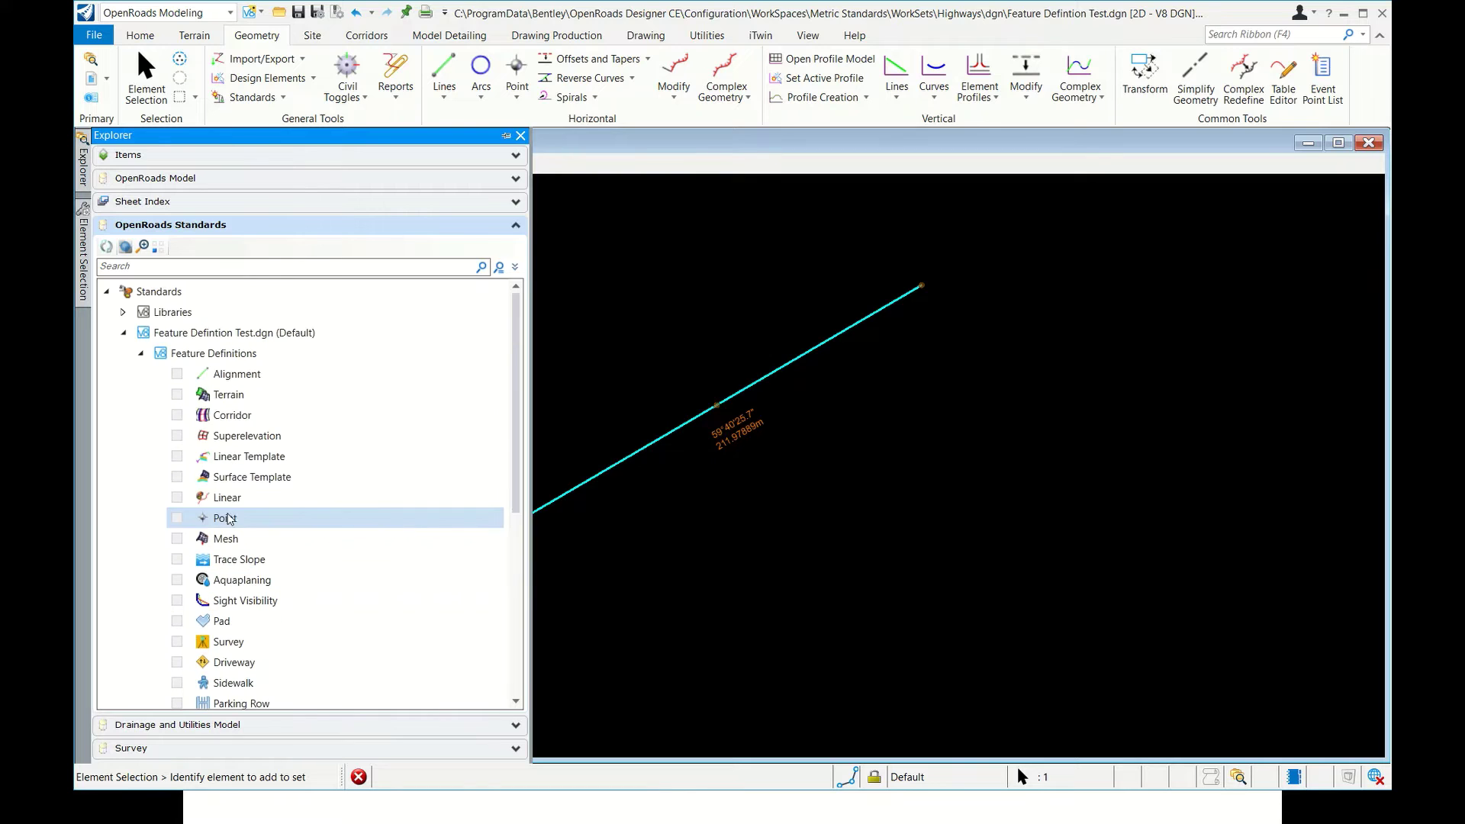
# Create a new feature definition in the Alignment category and name it CL New
pyautogui.click(222, 377)
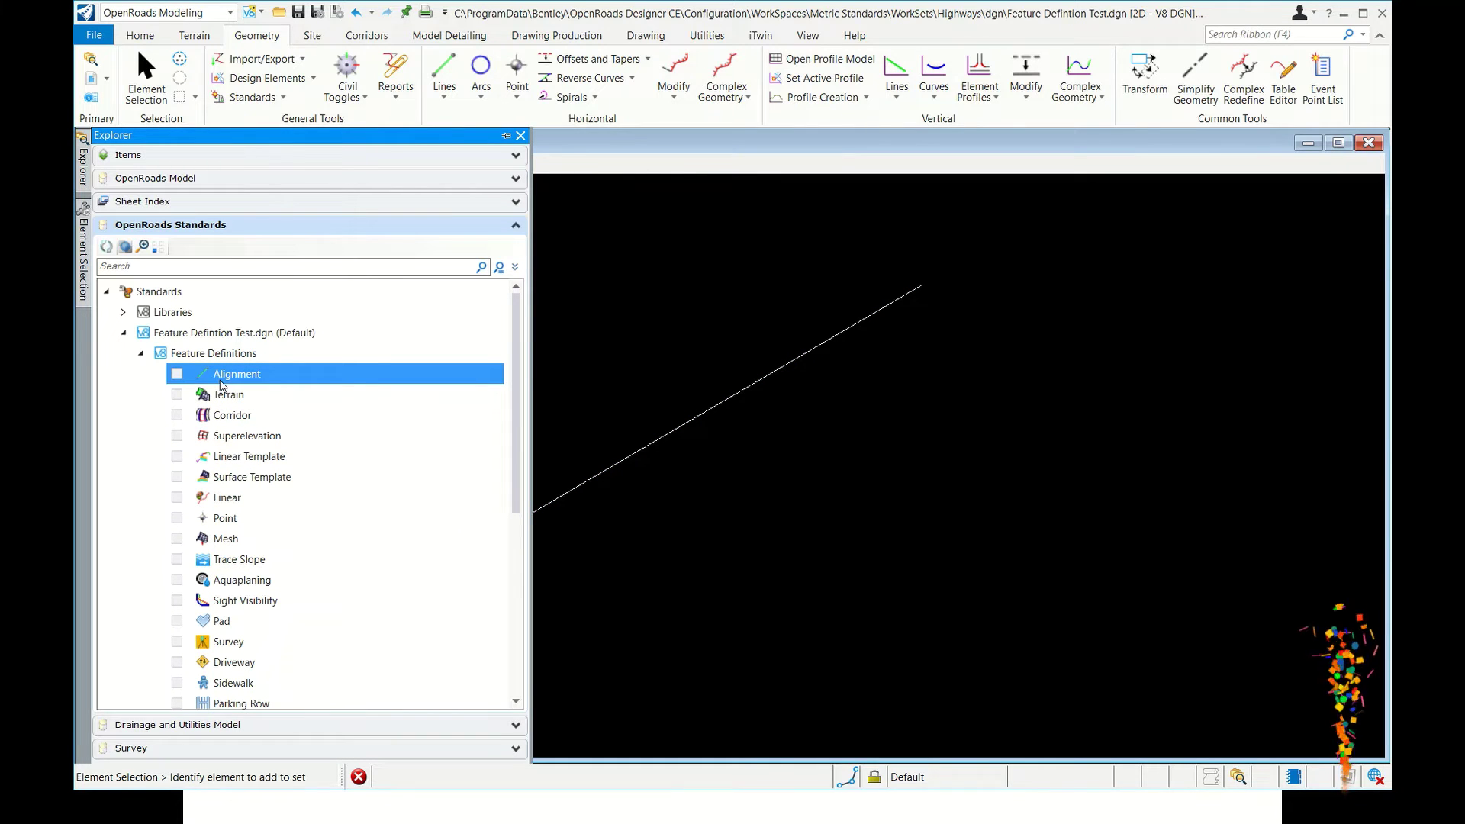
pyautogui.rightClick(220, 384)
pyautogui.click(257, 413)
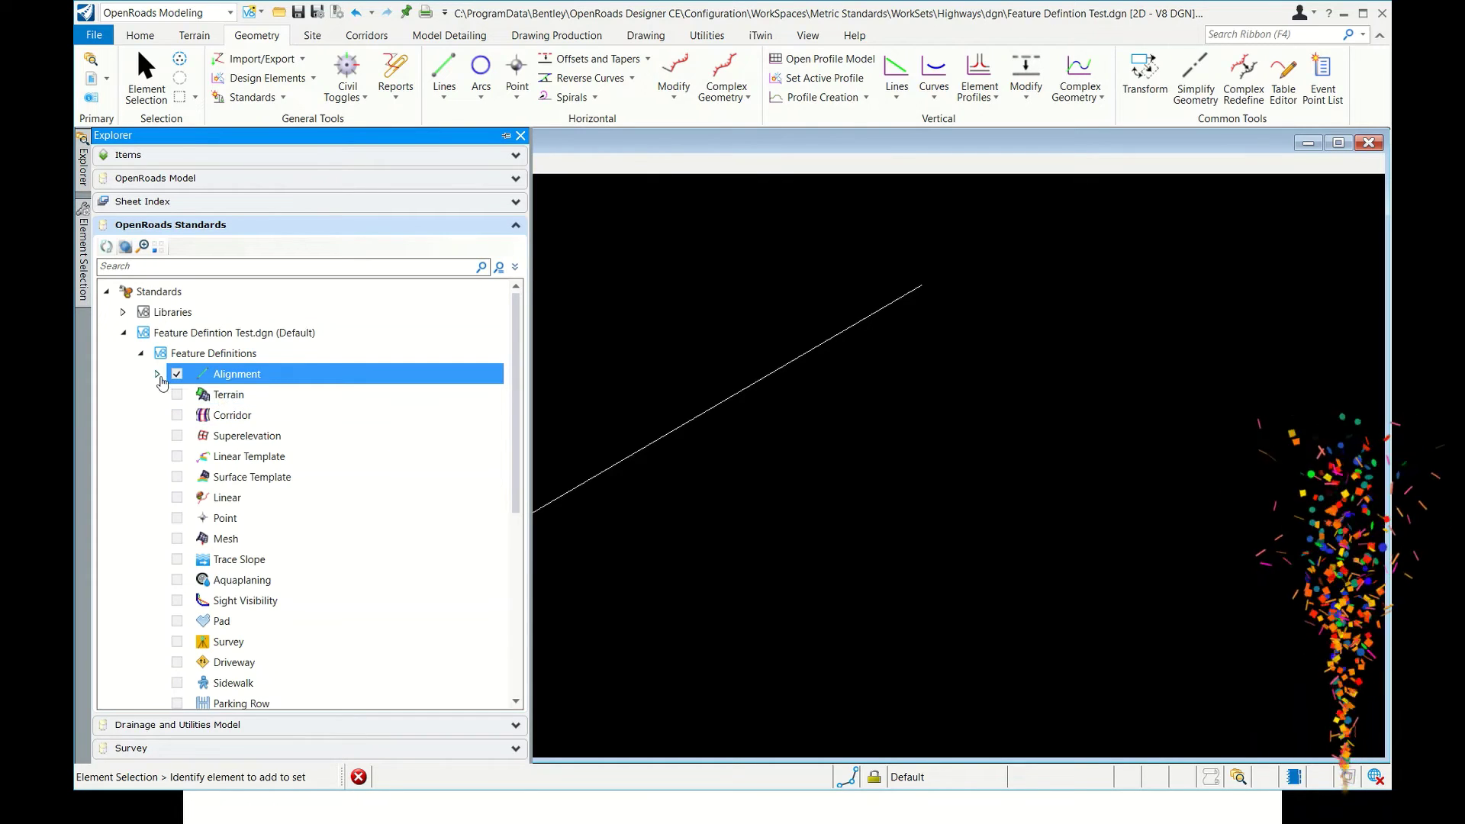
pyautogui.rightClick(240, 397)
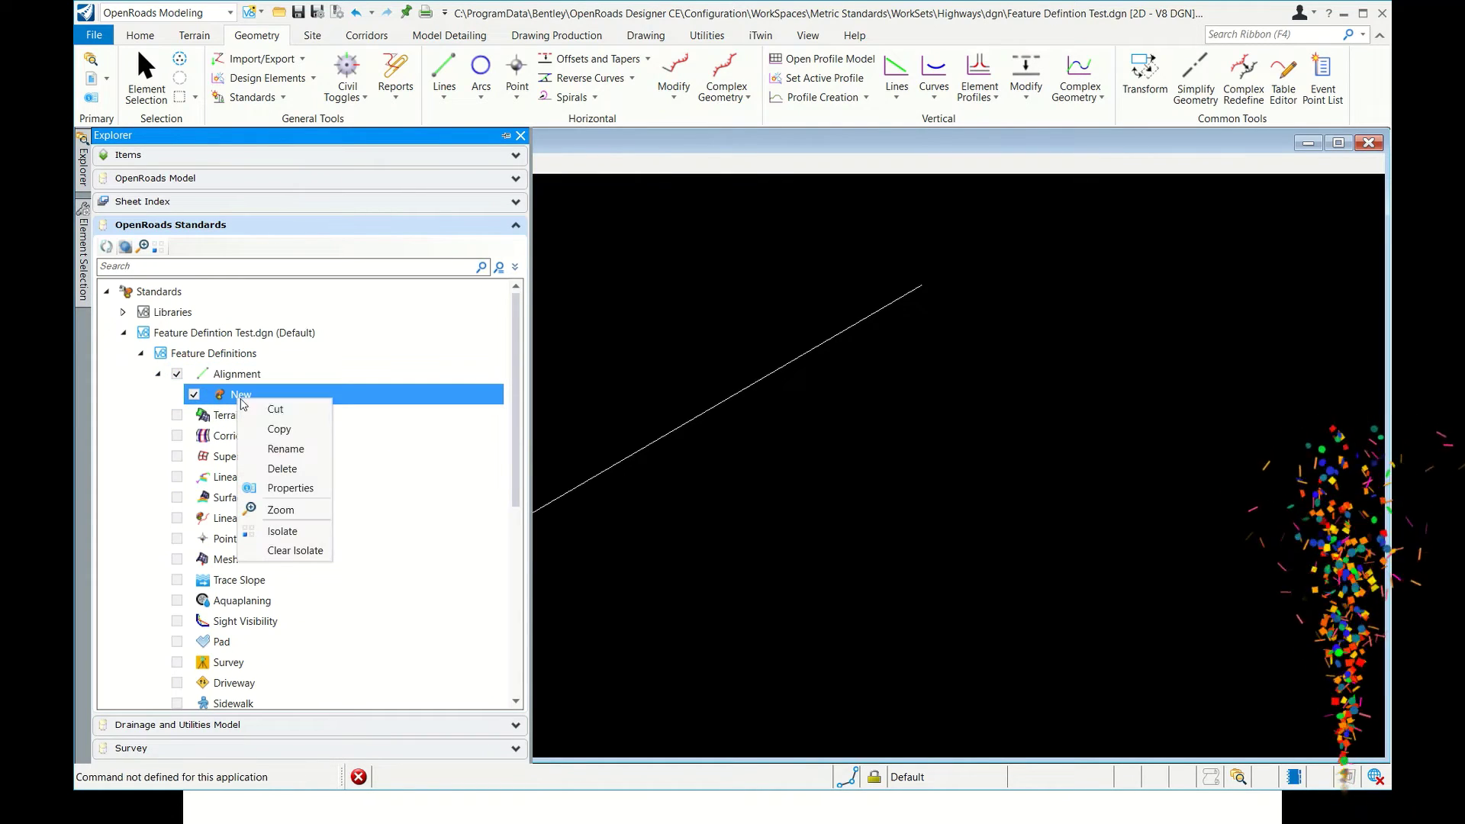
pyautogui.click(283, 450)
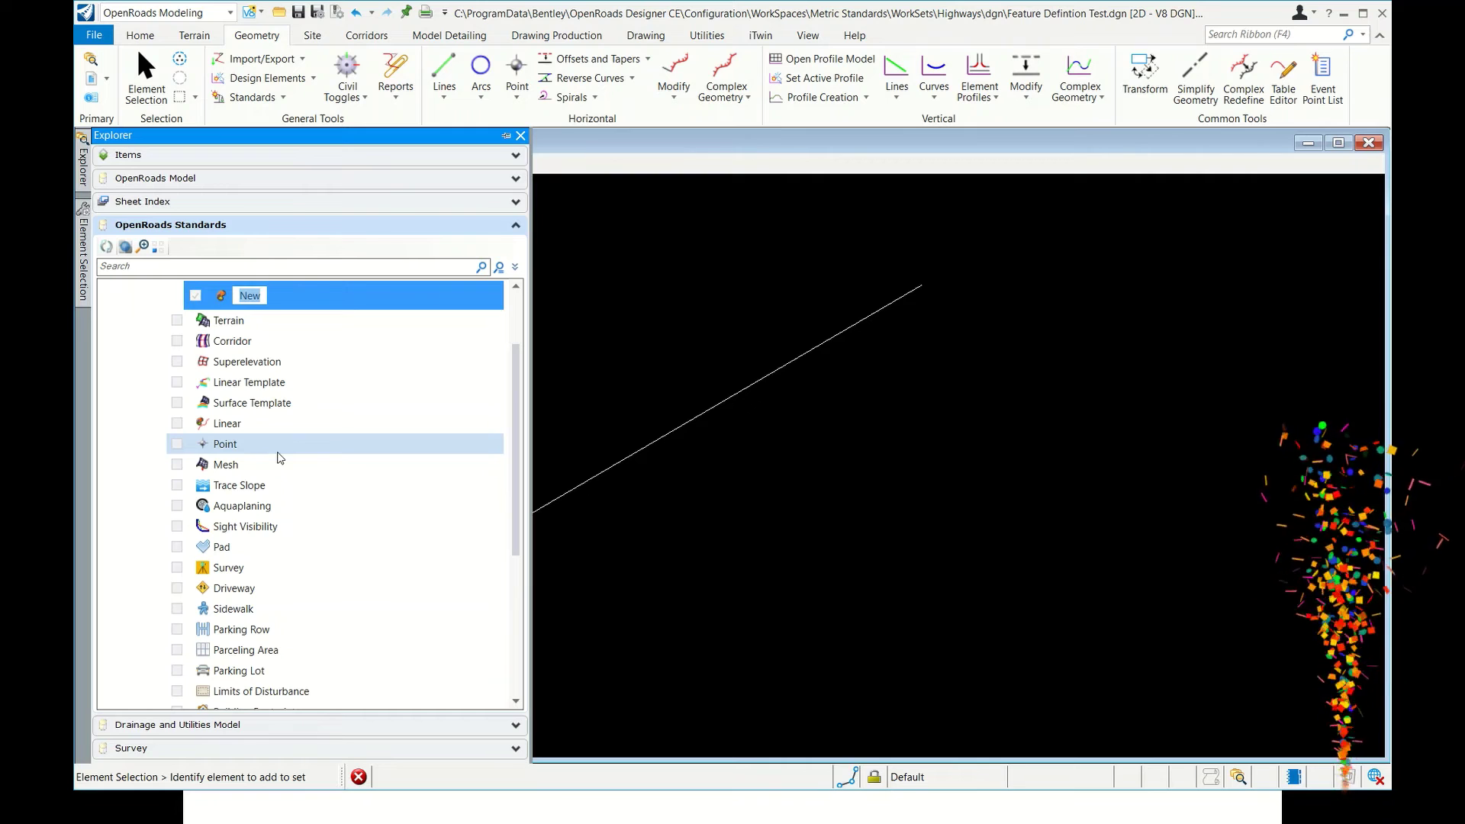
pyautogui.write('CL New')
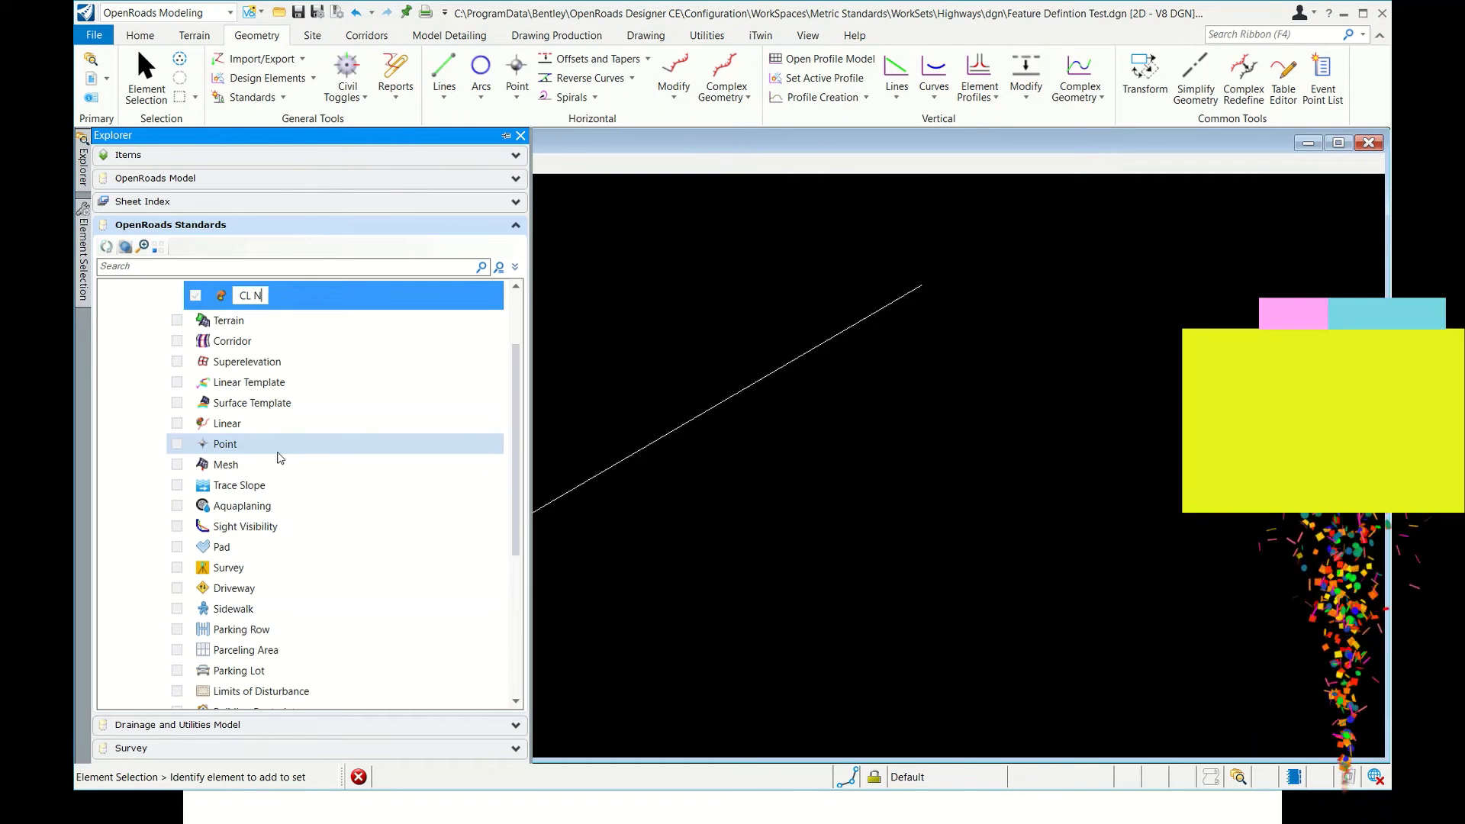
pyautogui.click(317, 325)
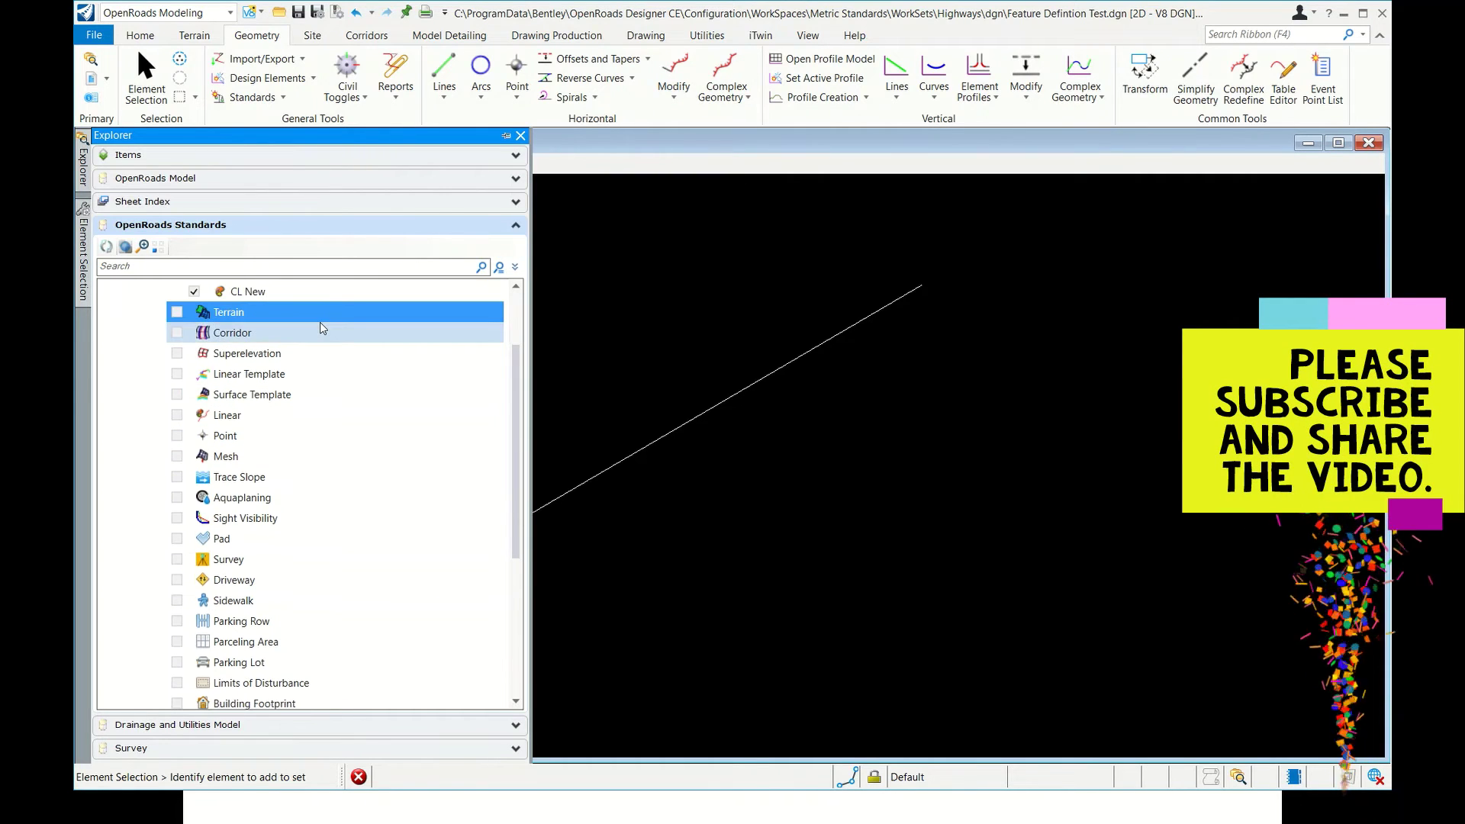
pyautogui.scroll(2, 287, 393)
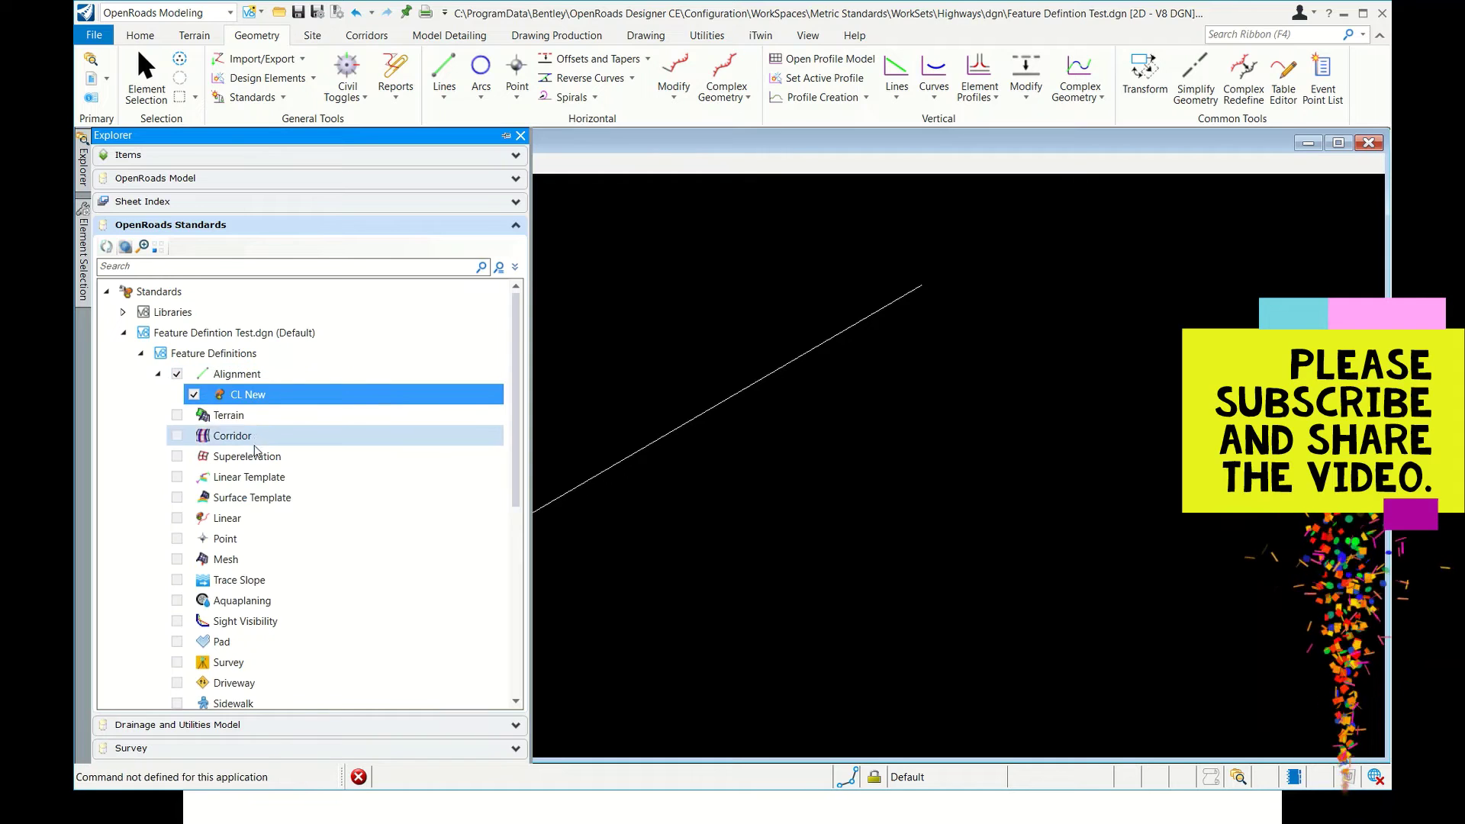
# Create a new linear feature symbology named CL New in the current drawing's feature symbologies and select it
pyautogui.scroll(-6, 257, 452)
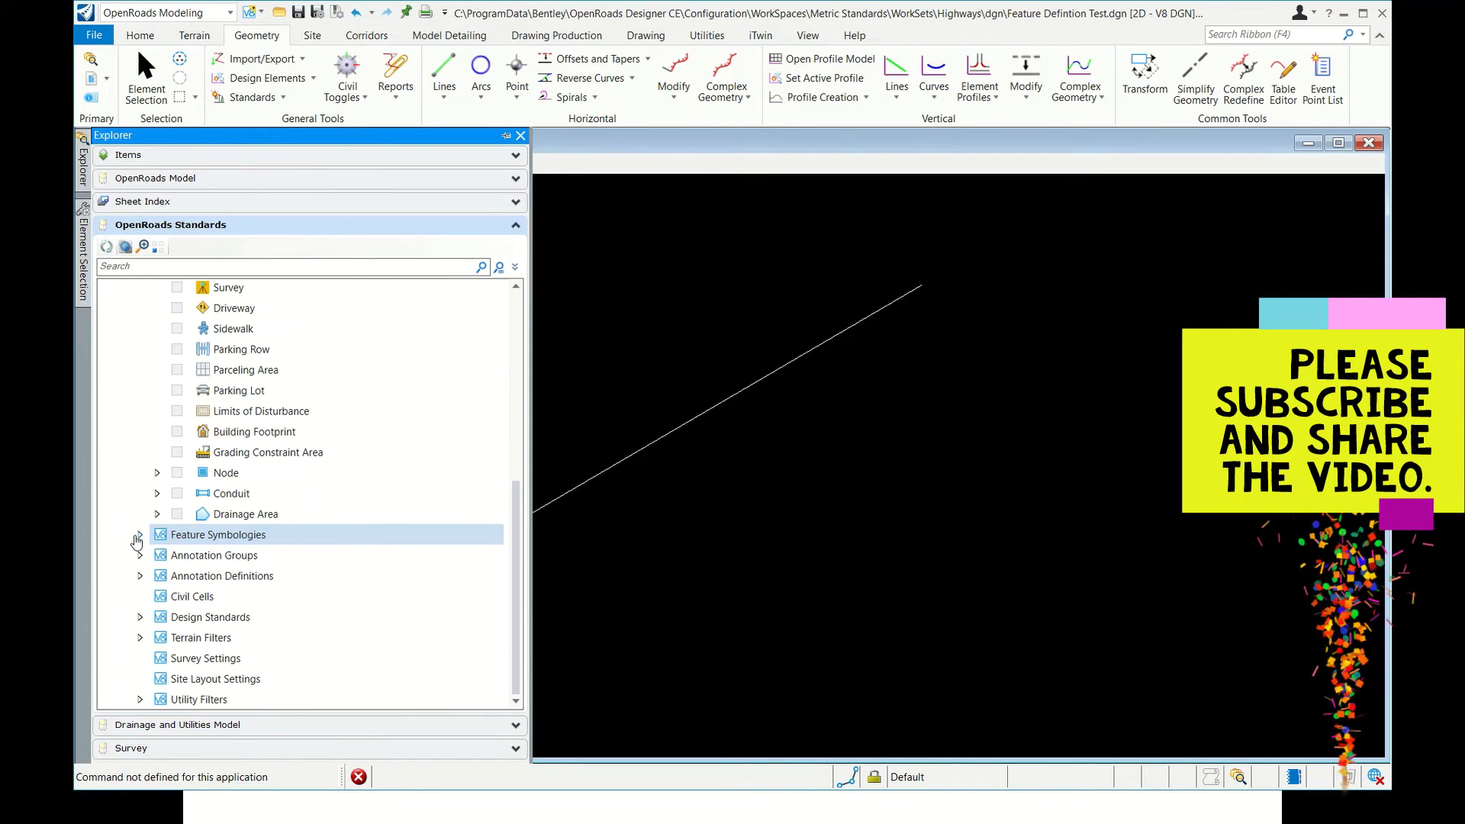
pyautogui.click(140, 535)
pyautogui.click(191, 496)
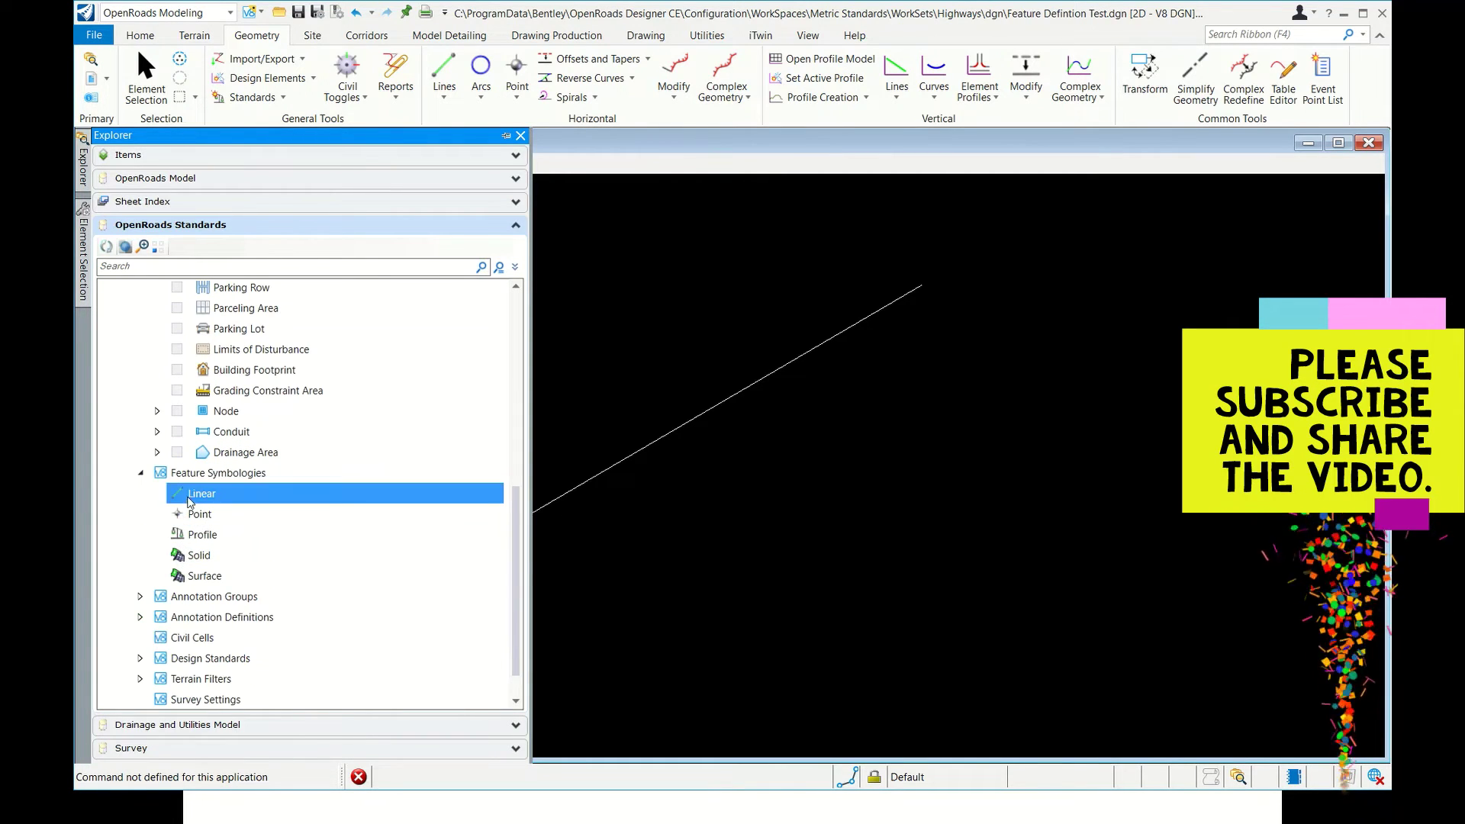
pyautogui.rightClick(190, 502)
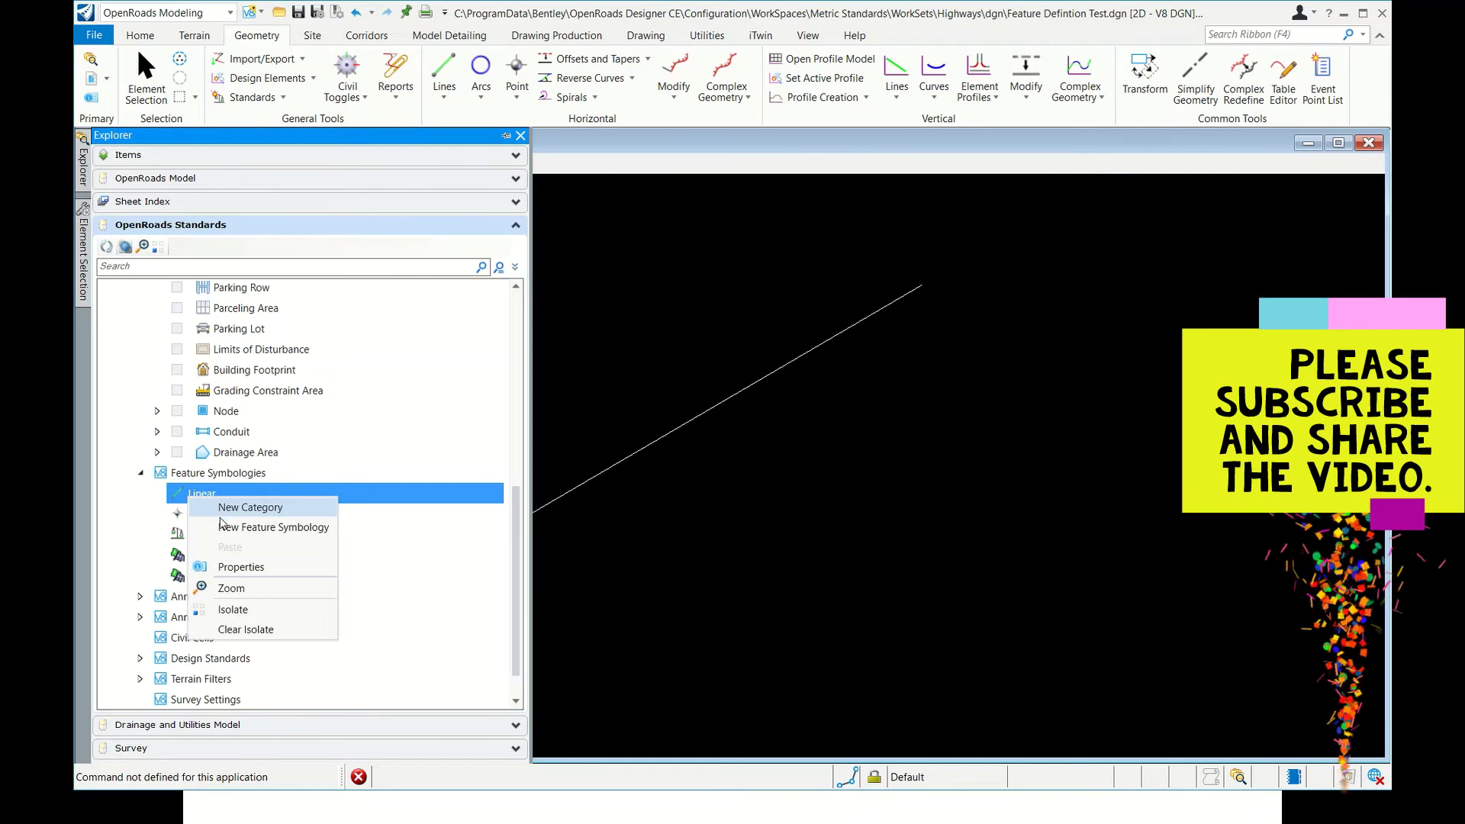
pyautogui.click(221, 527)
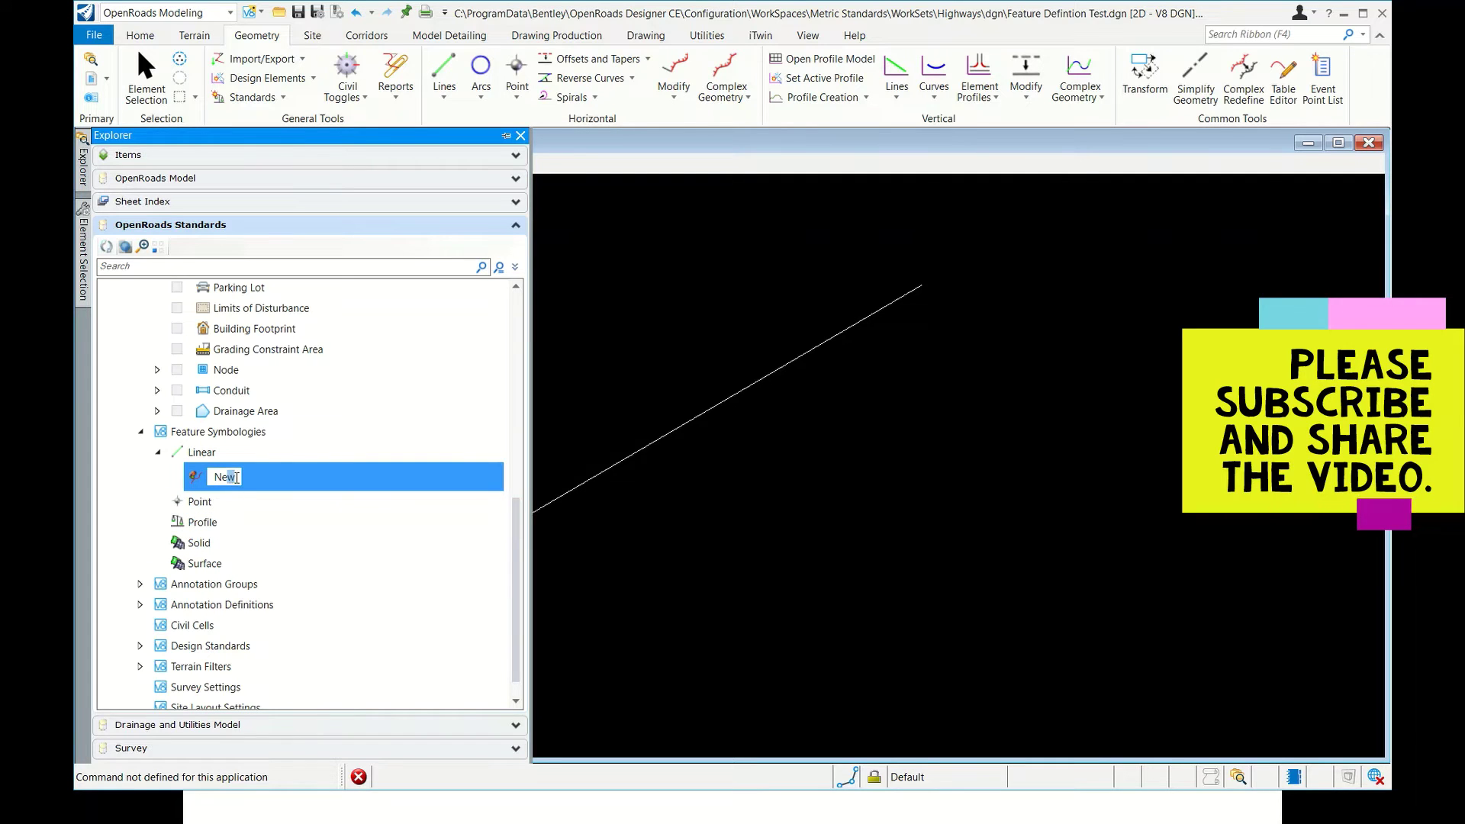
pyautogui.write('N')
pyautogui.press('Return')
pyautogui.click(343, 560)
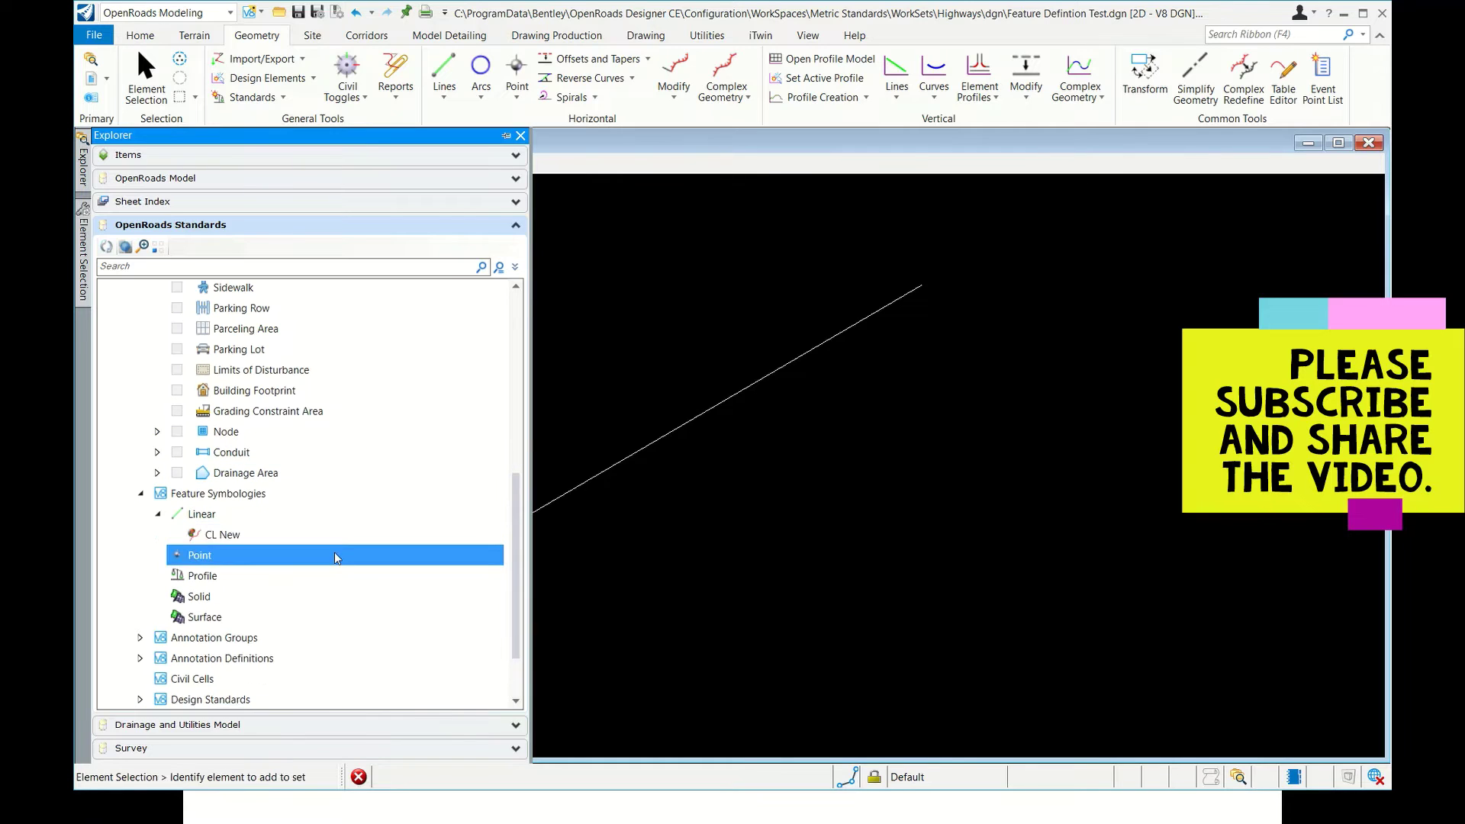
pyautogui.click(256, 536)
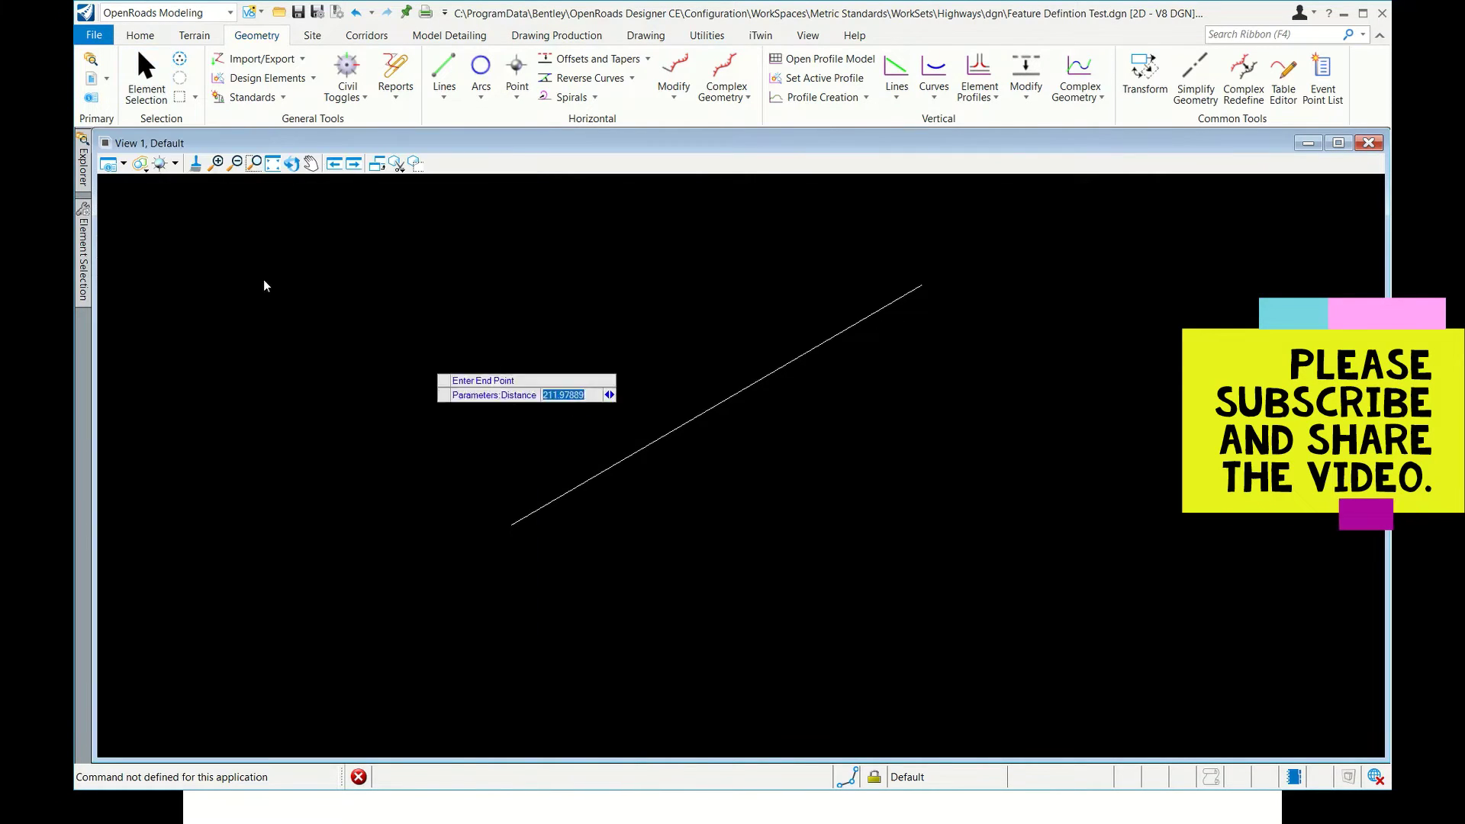
# Create a new element template in Feature Defintion Test.dgn
pyautogui.click(139, 36)
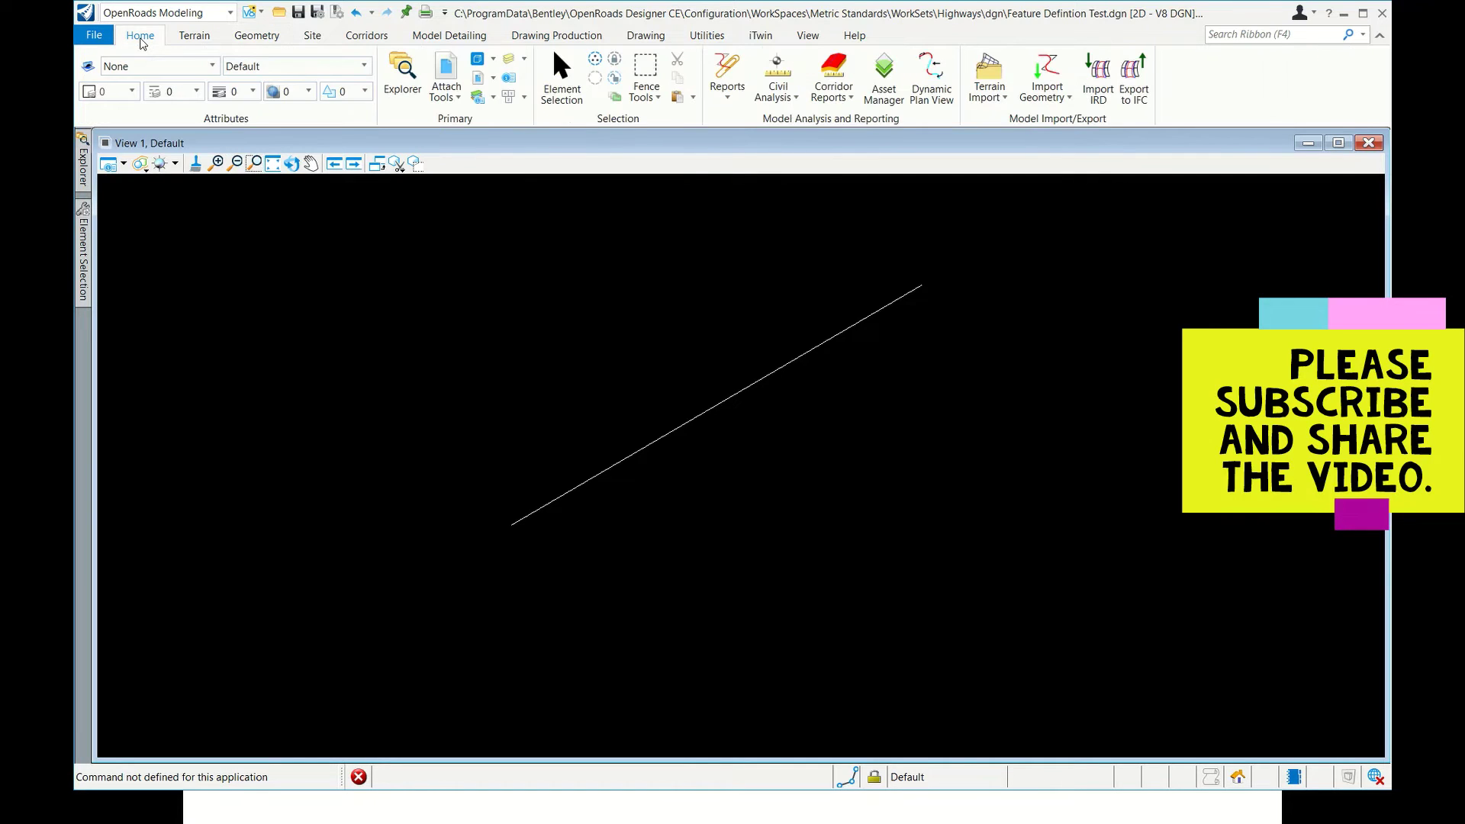
pyautogui.click(152, 72)
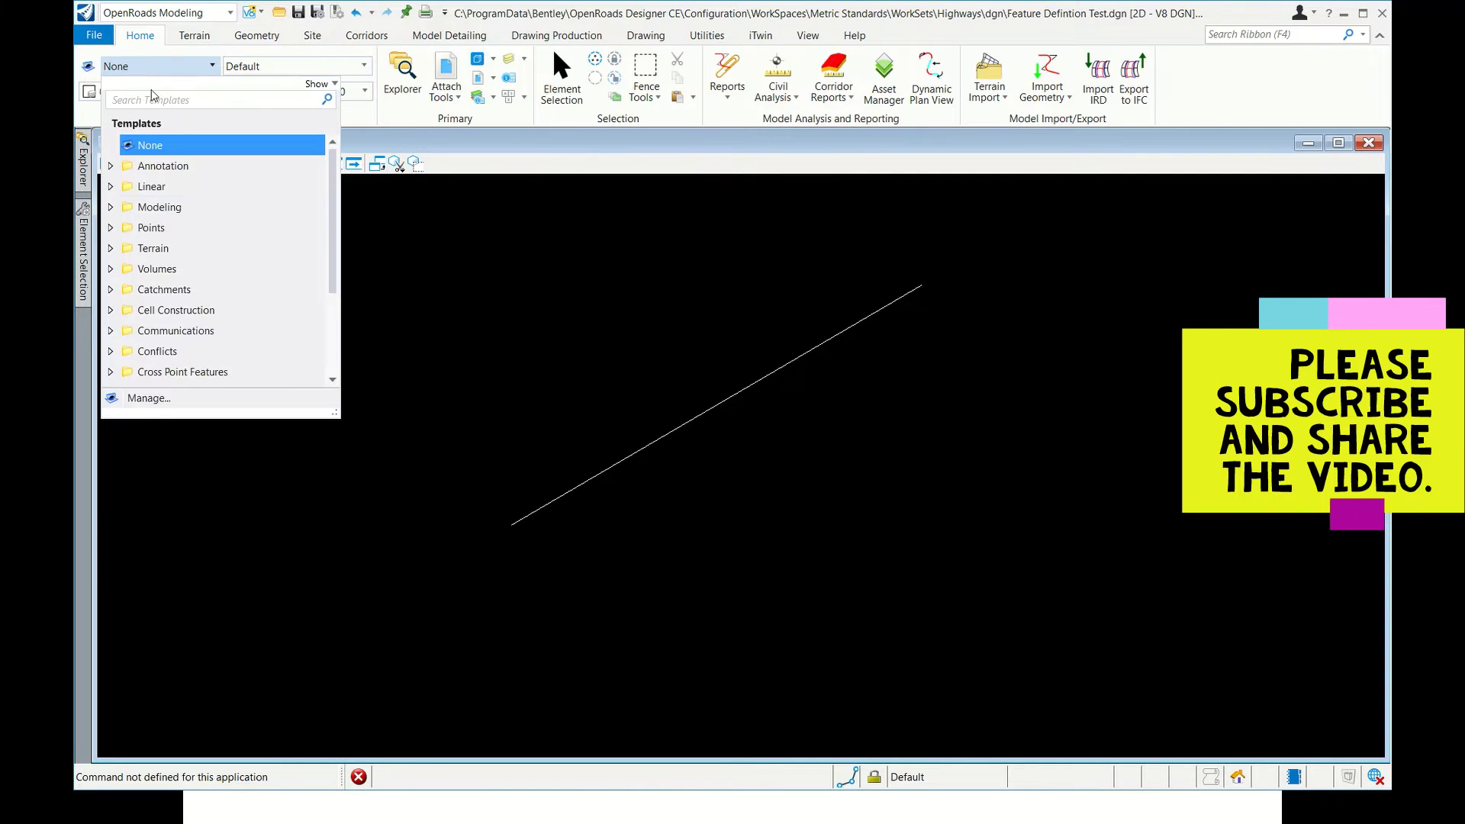
pyautogui.click(147, 398)
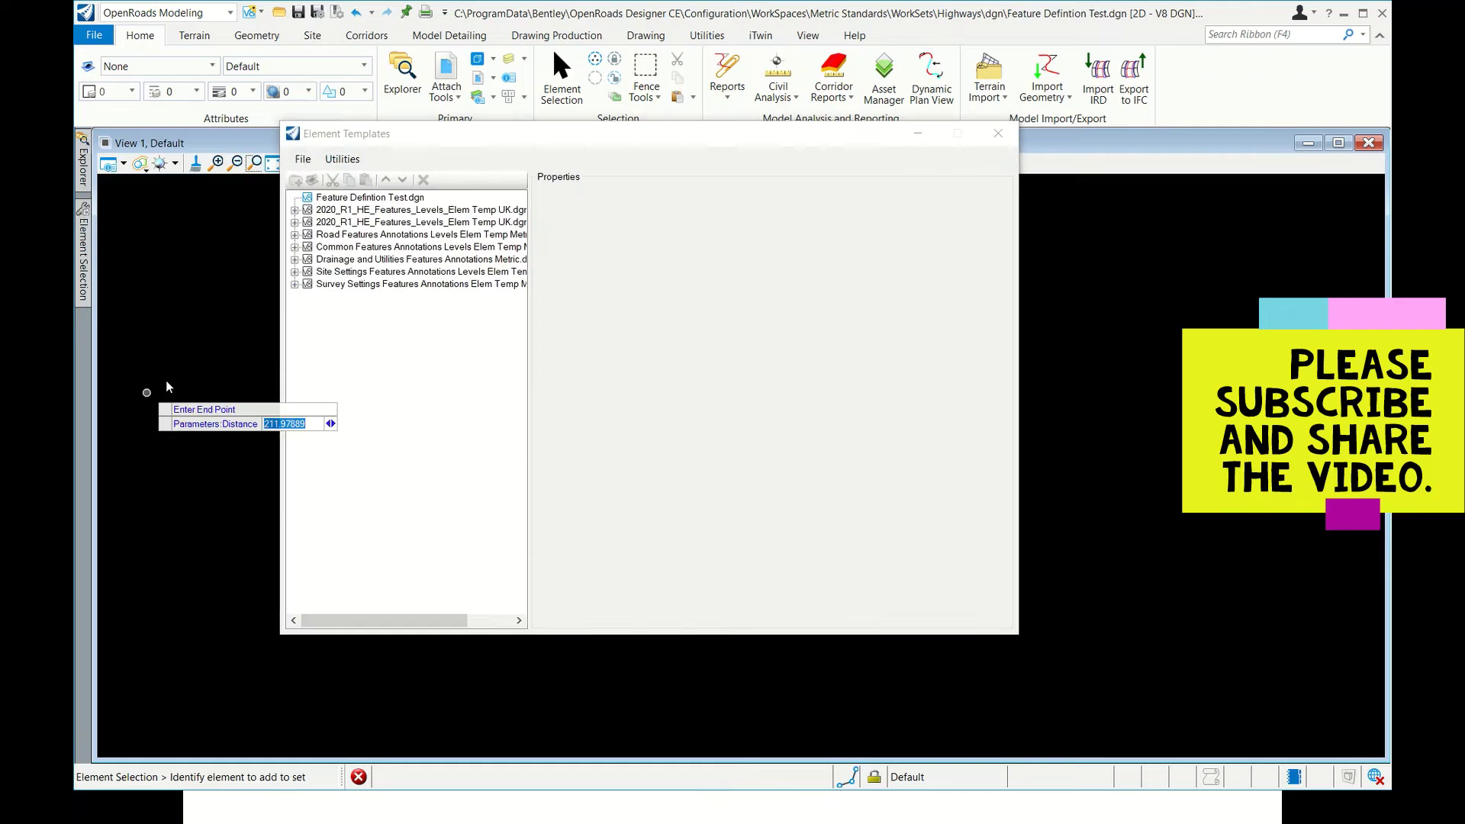
pyautogui.click(316, 200)
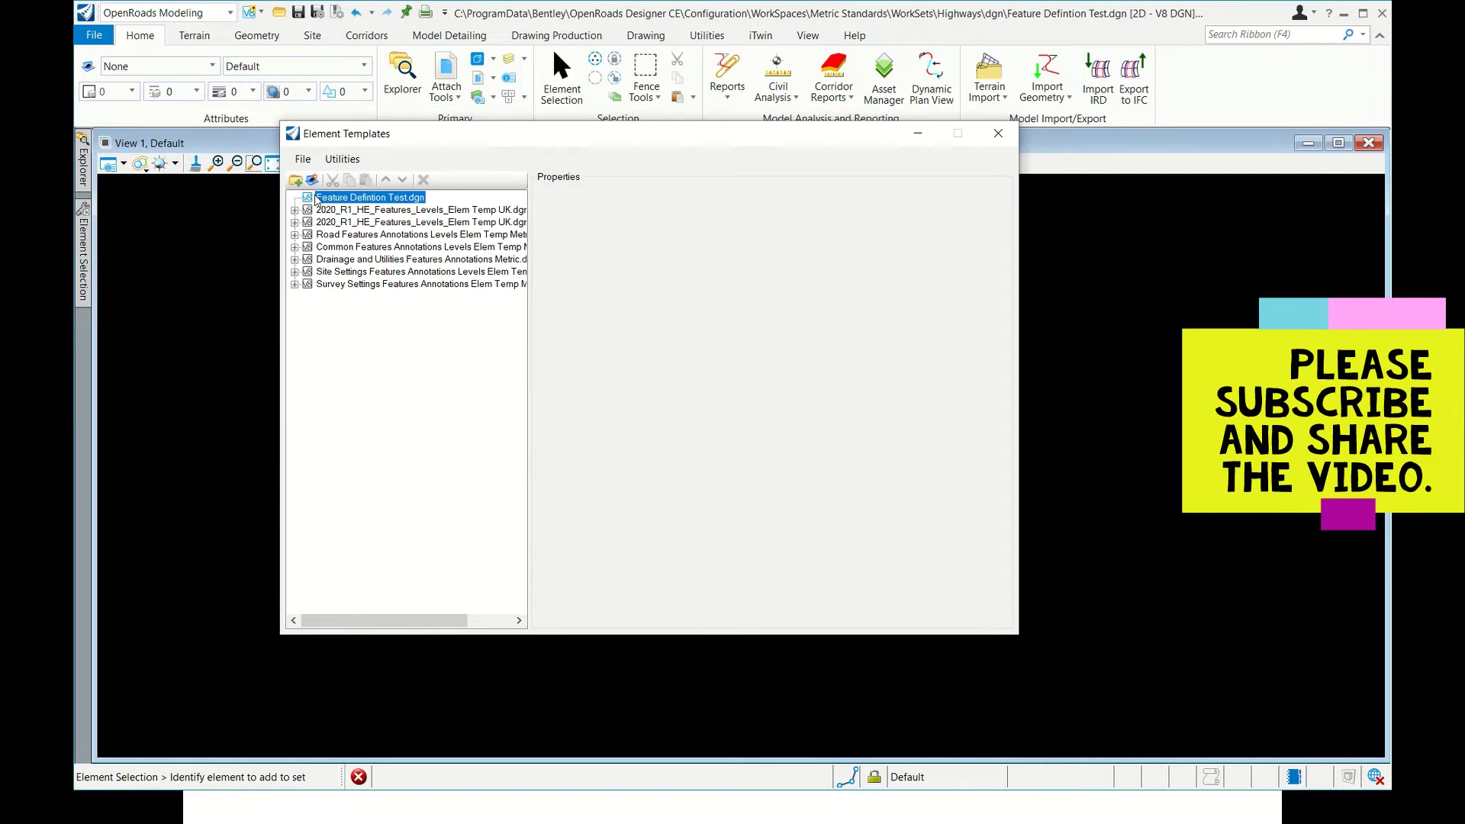
pyautogui.rightClick(315, 199)
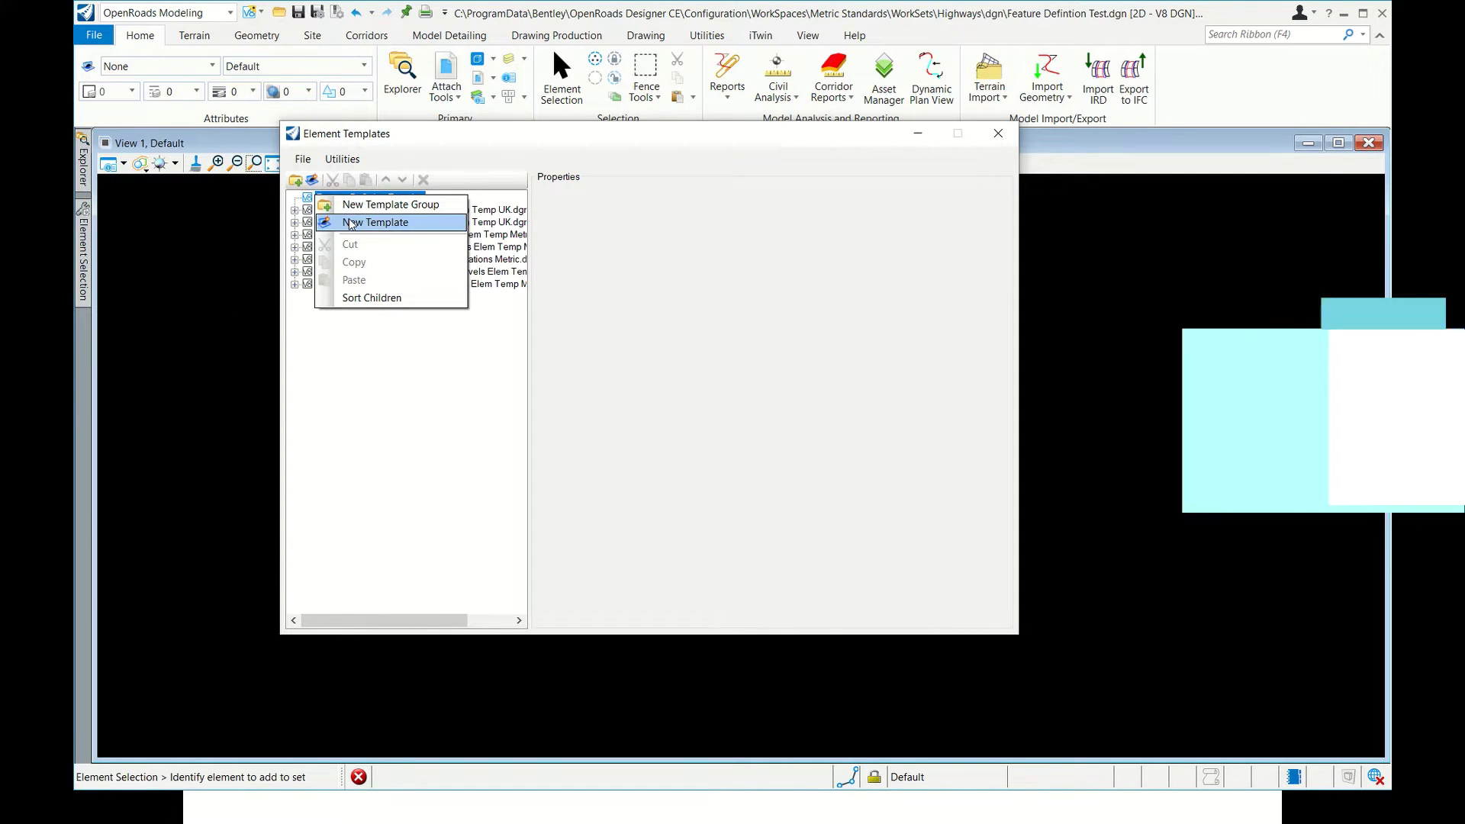
pyautogui.click(375, 223)
pyautogui.click(870, 230)
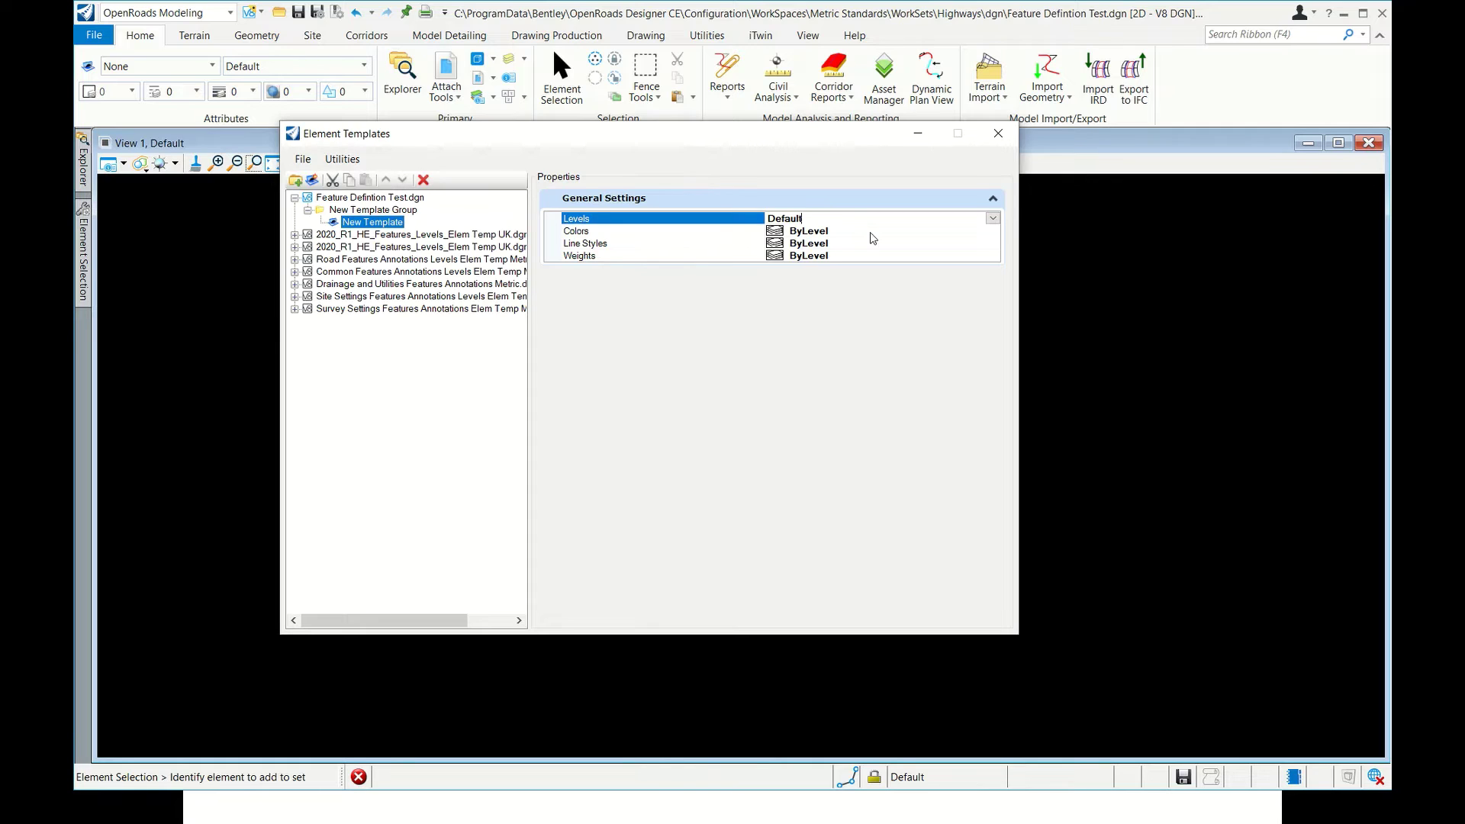
pyautogui.click(875, 232)
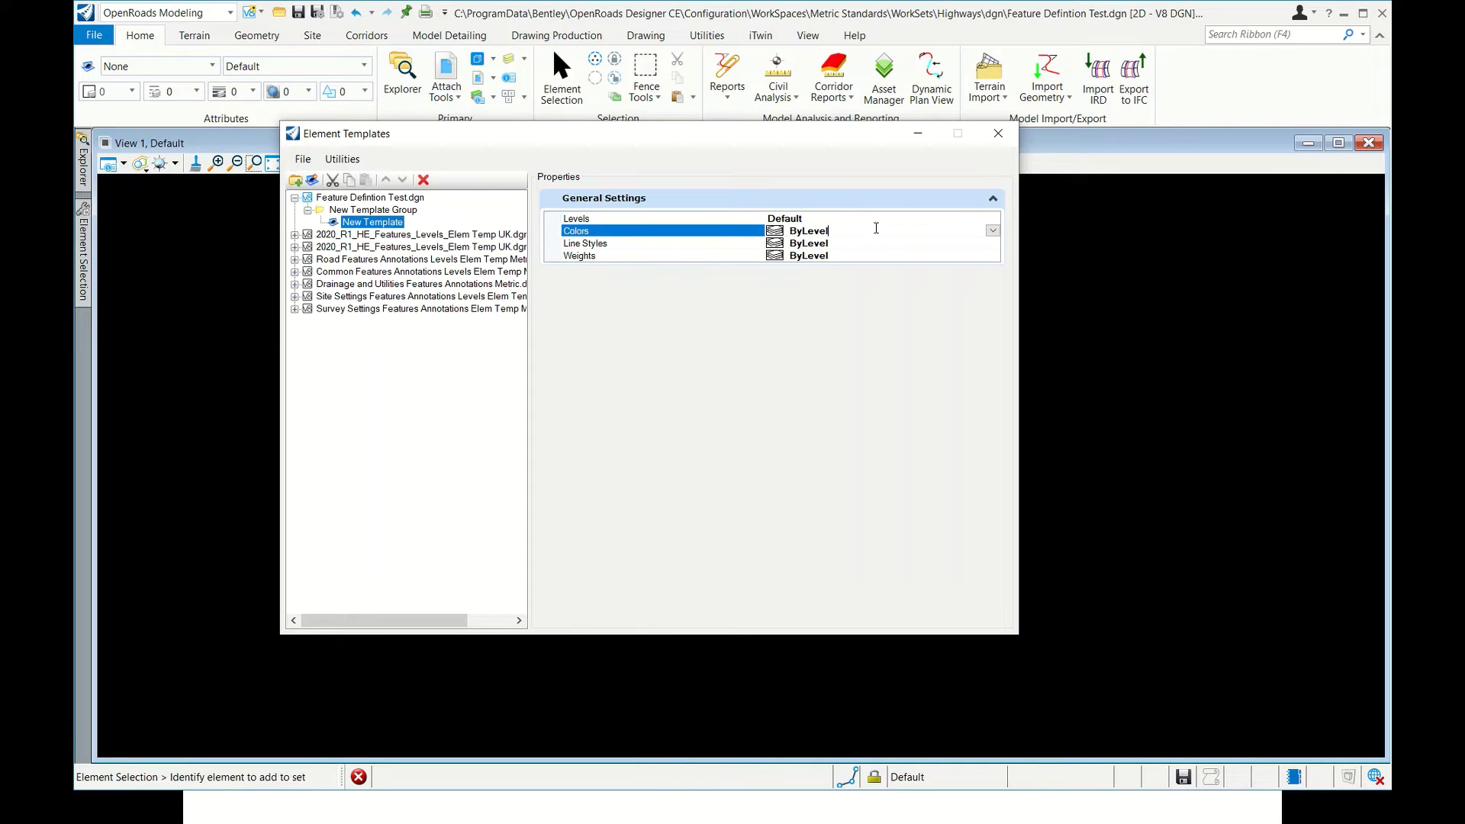
# Rename the new element template as CL New
pyautogui.rightClick(365, 222)
pyautogui.click(408, 439)
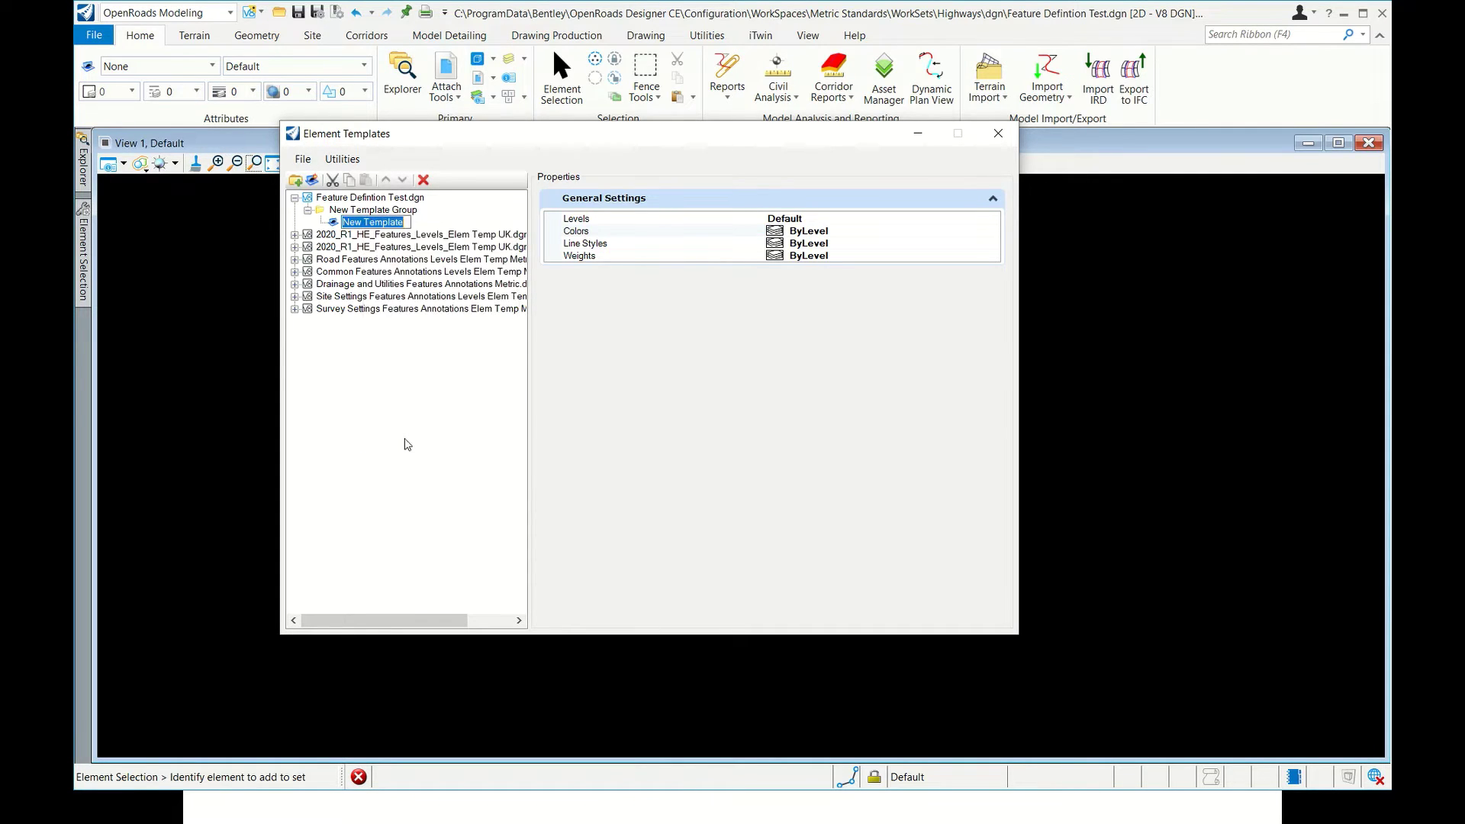
pyautogui.write('CL New')
pyautogui.click(439, 422)
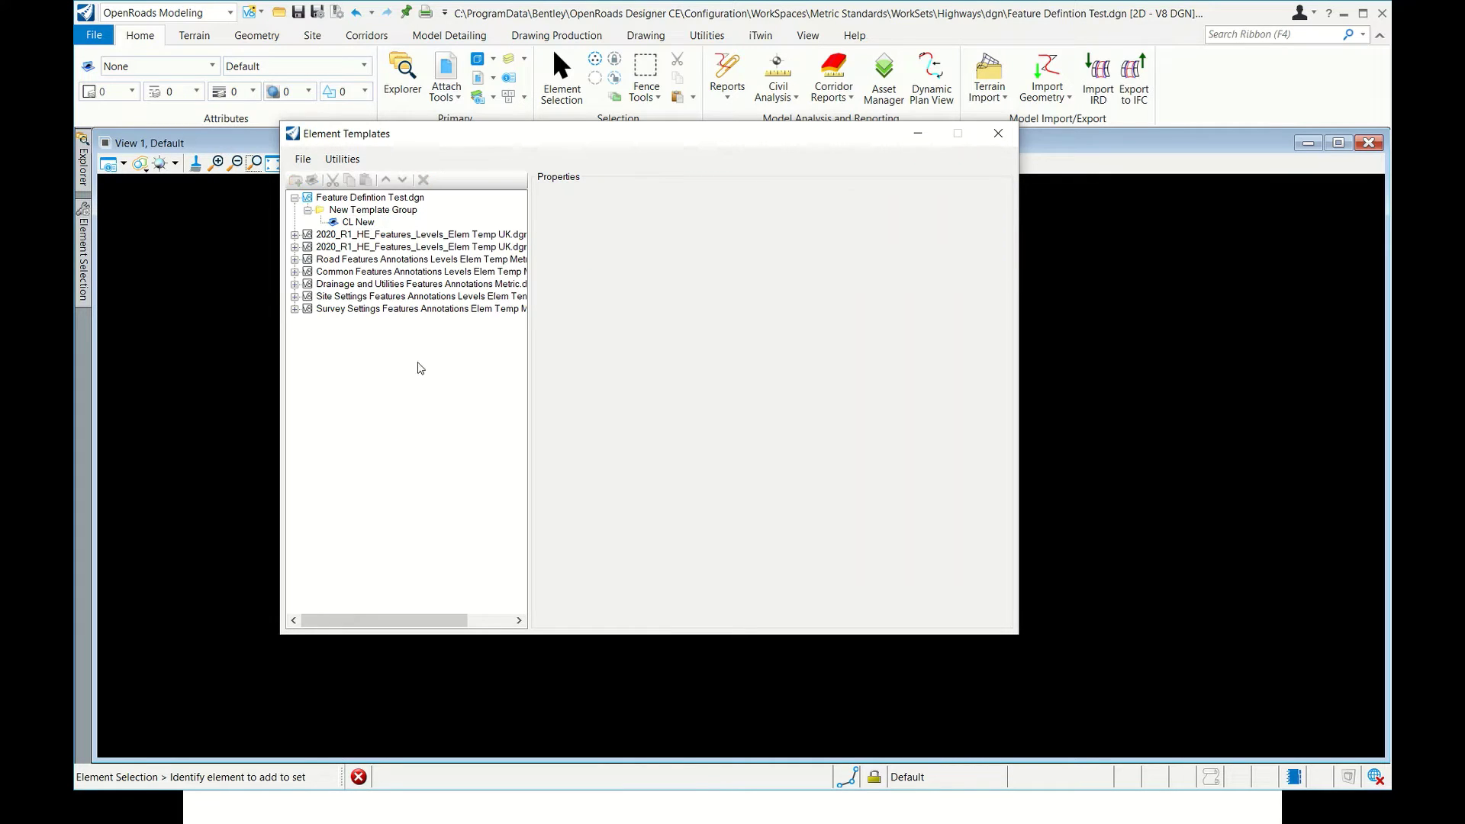
pyautogui.click(364, 221)
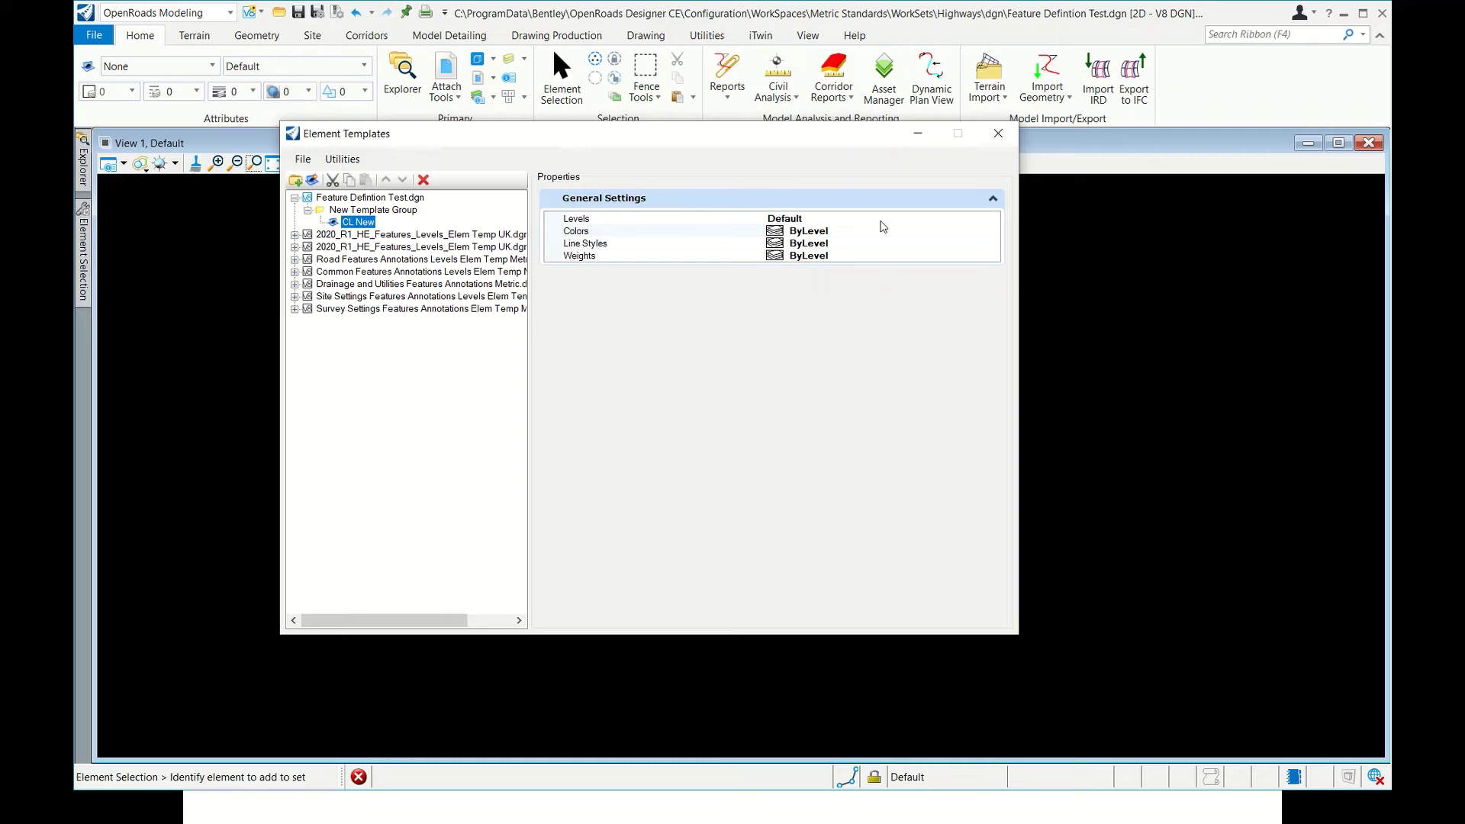
pyautogui.click(881, 219)
pyautogui.click(992, 219)
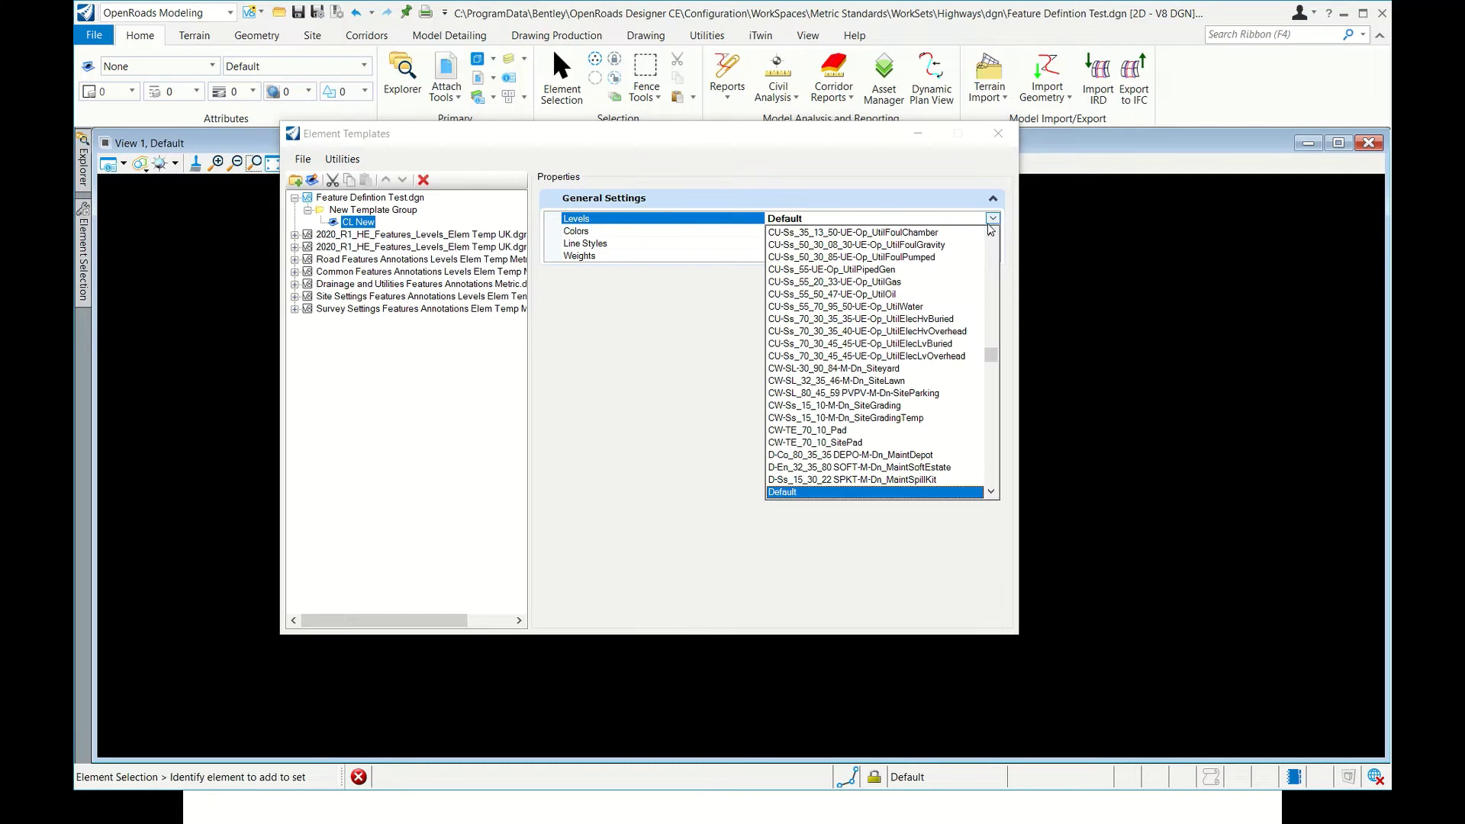
pyautogui.click(688, 366)
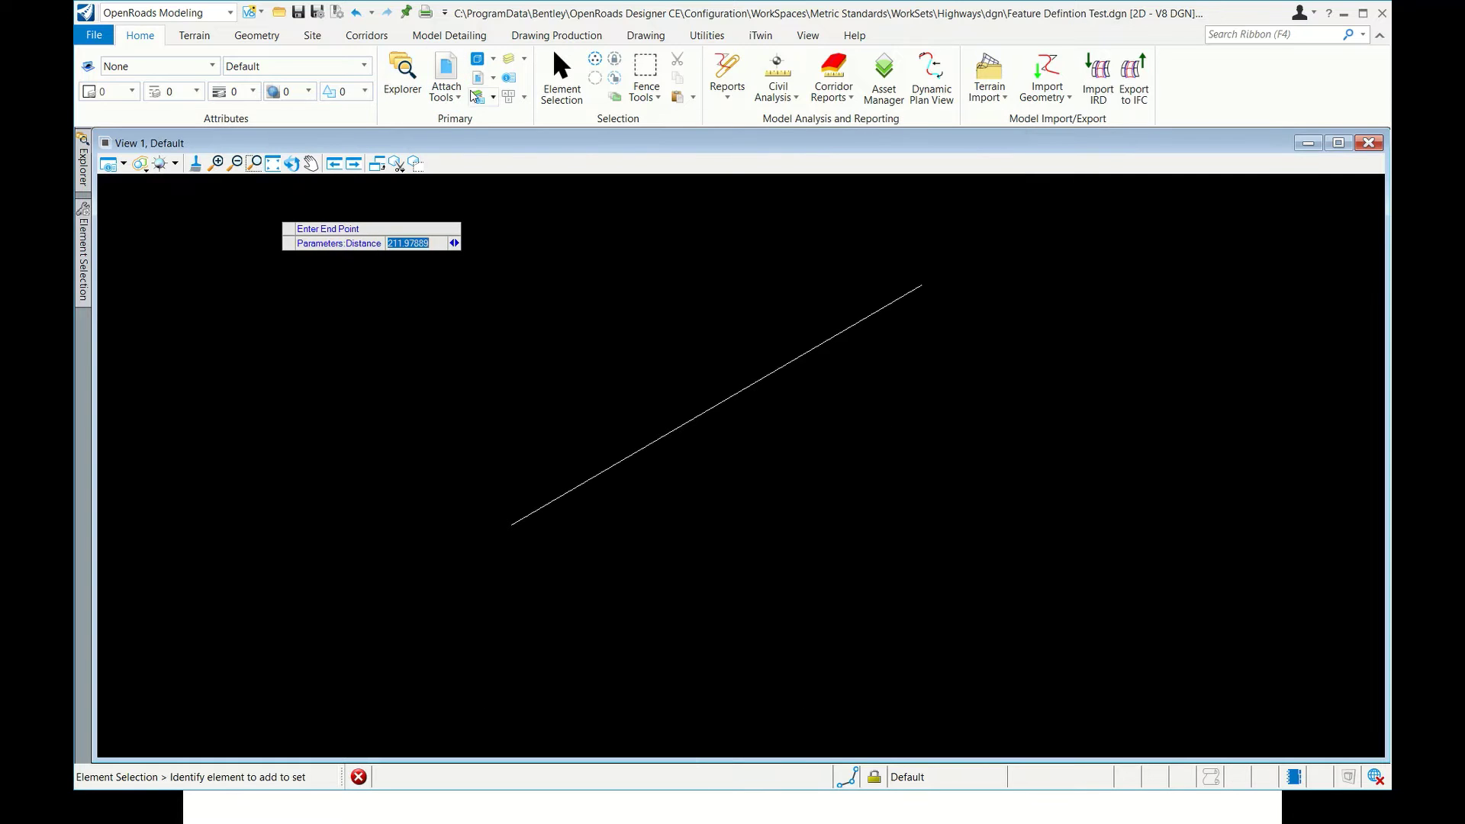
# Sort the drawing's levels by name in the Level Manager and create a new level named CL New
pyautogui.click(475, 96)
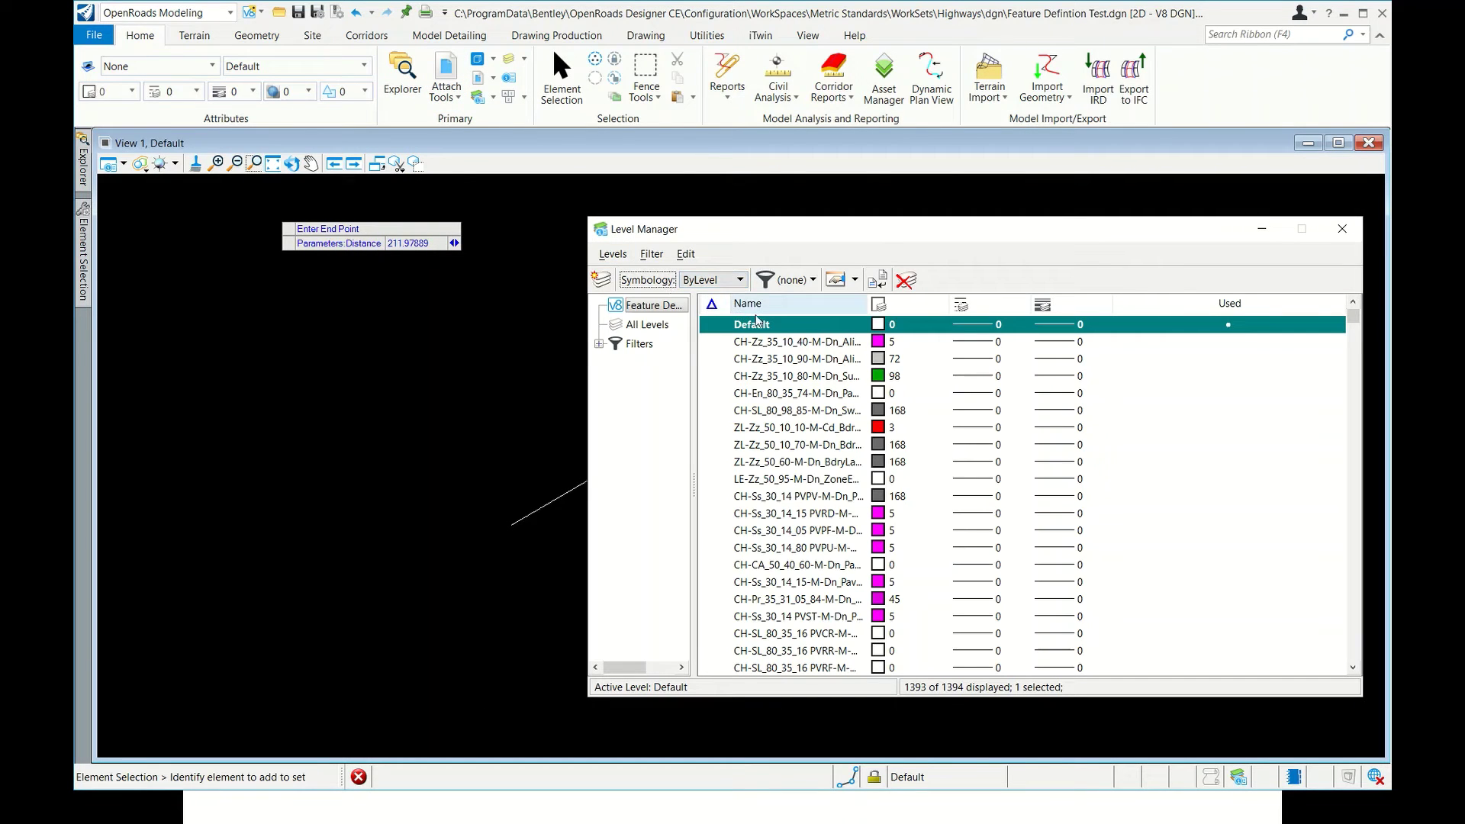
pyautogui.rightClick(765, 308)
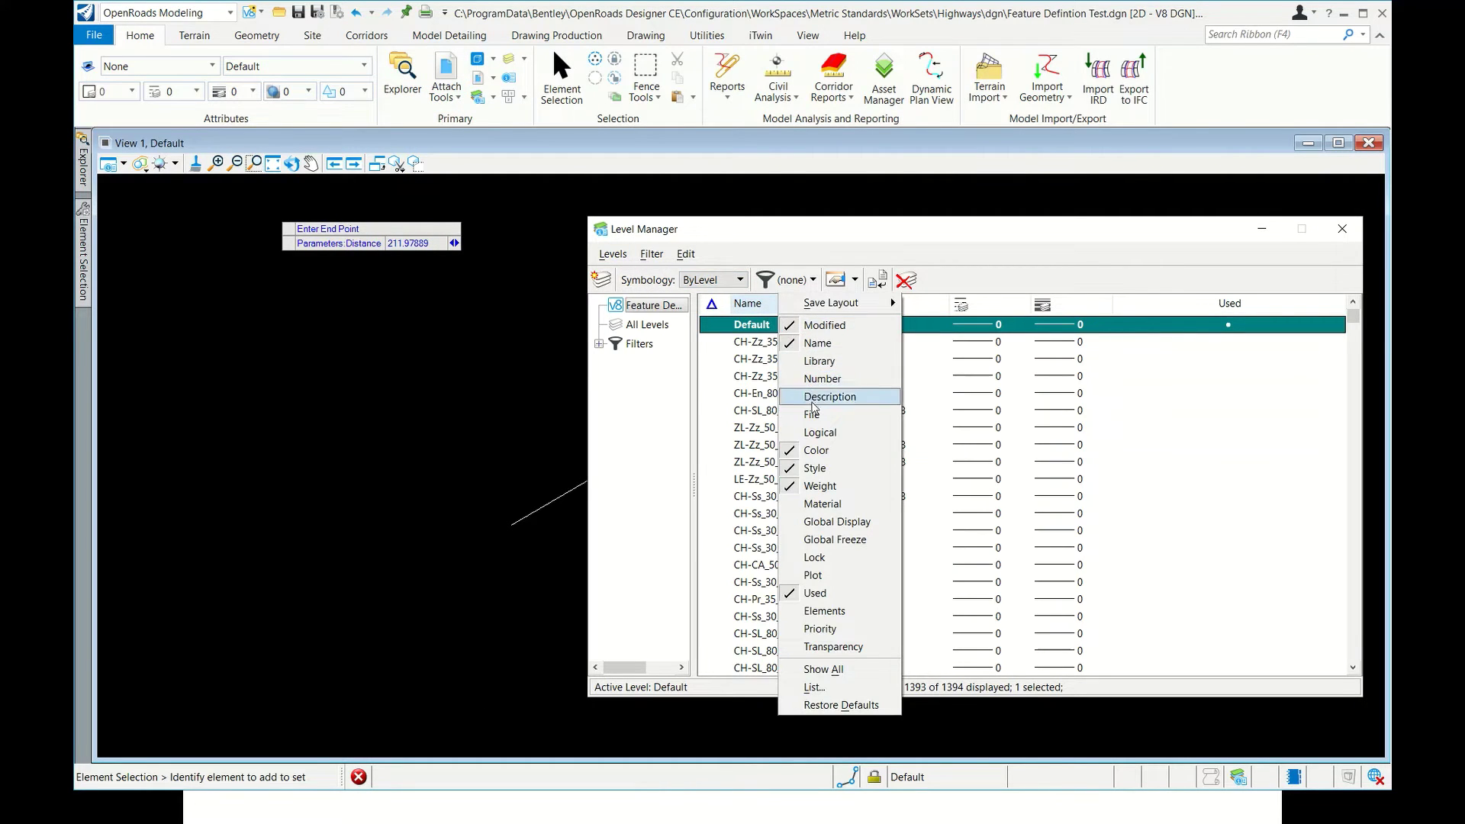
pyautogui.click(747, 305)
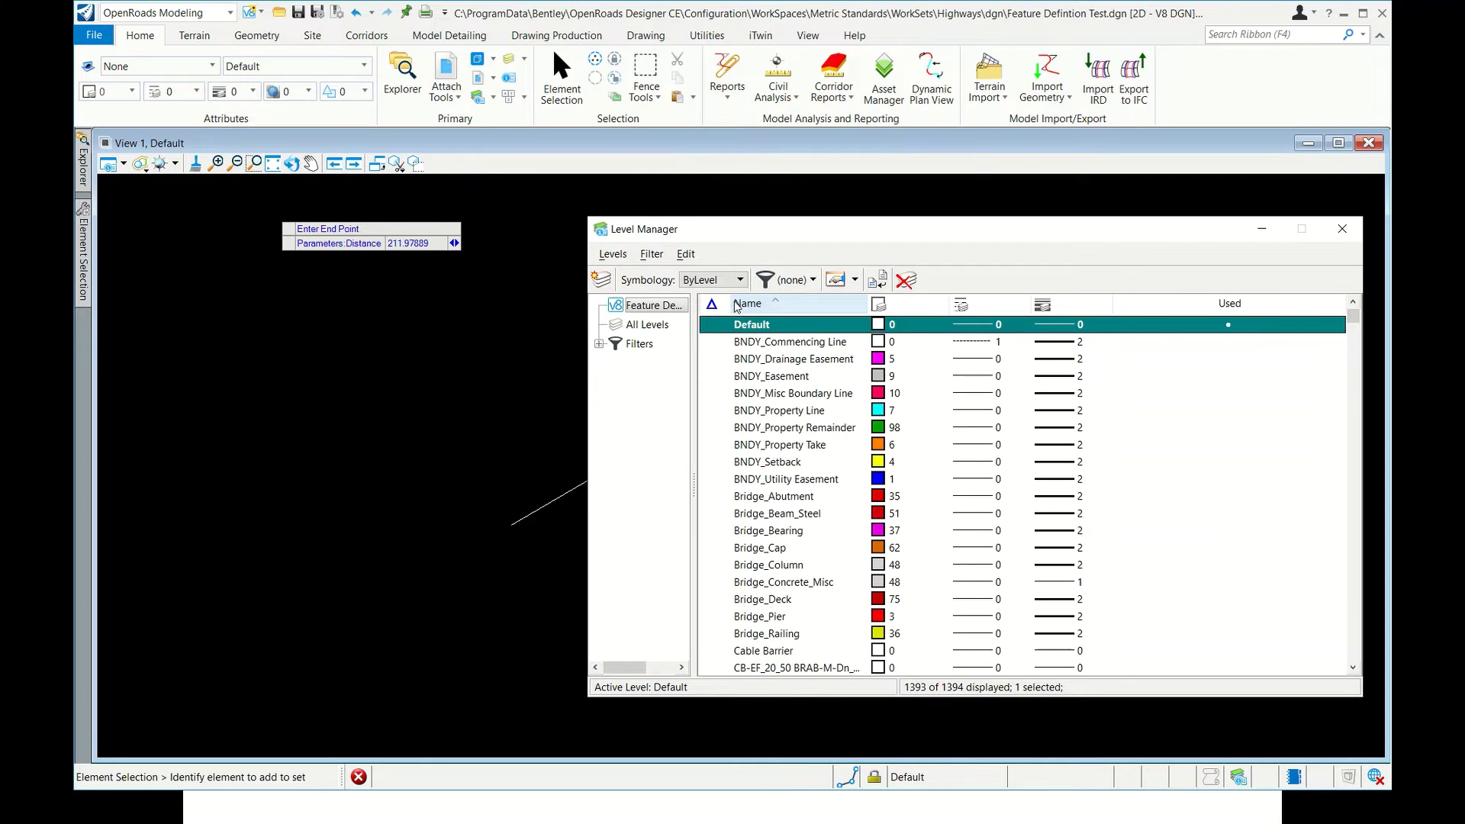
pyautogui.rightClick(756, 327)
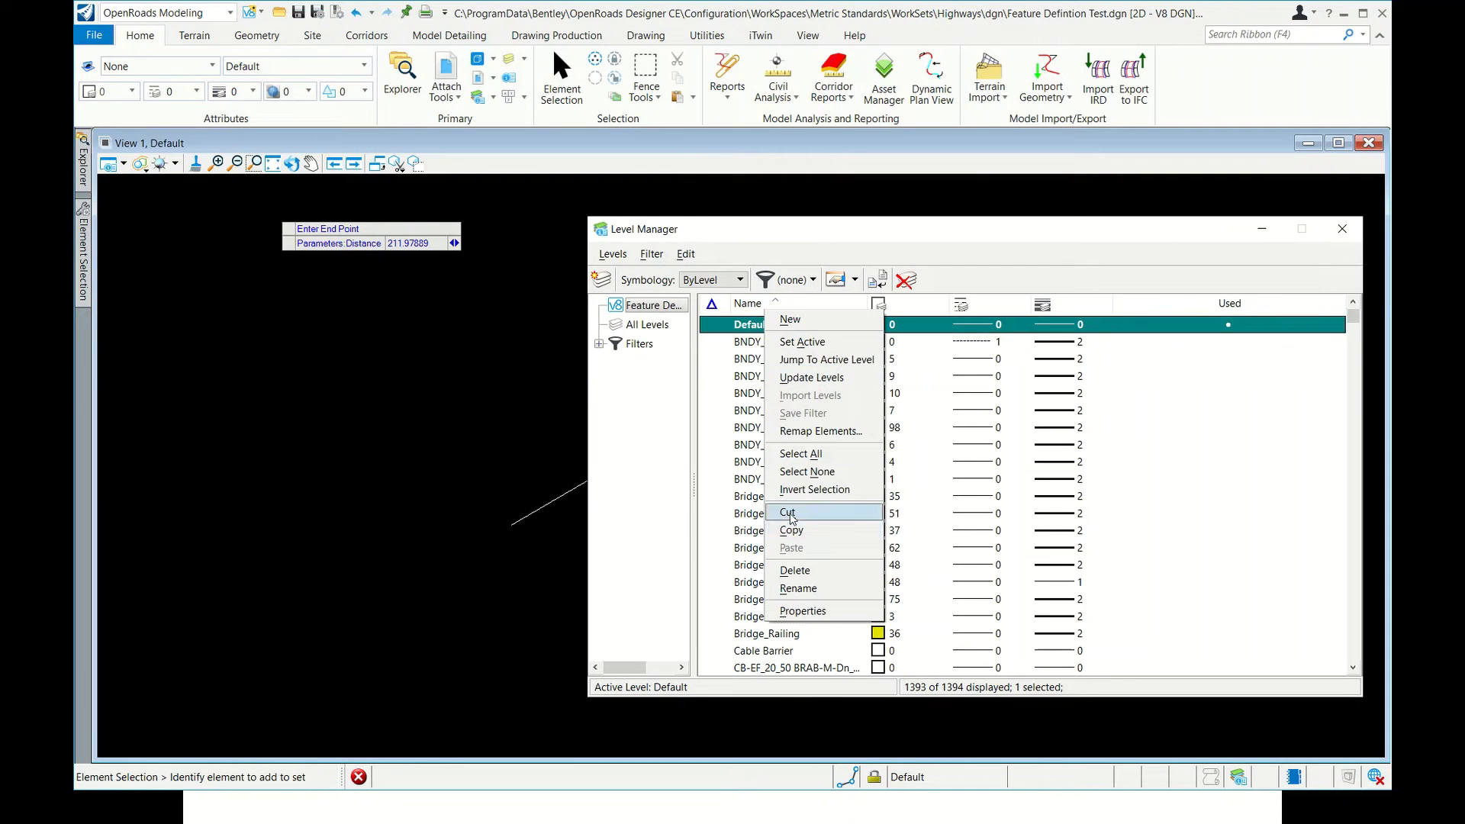
pyautogui.click(792, 319)
pyautogui.write('CL New')
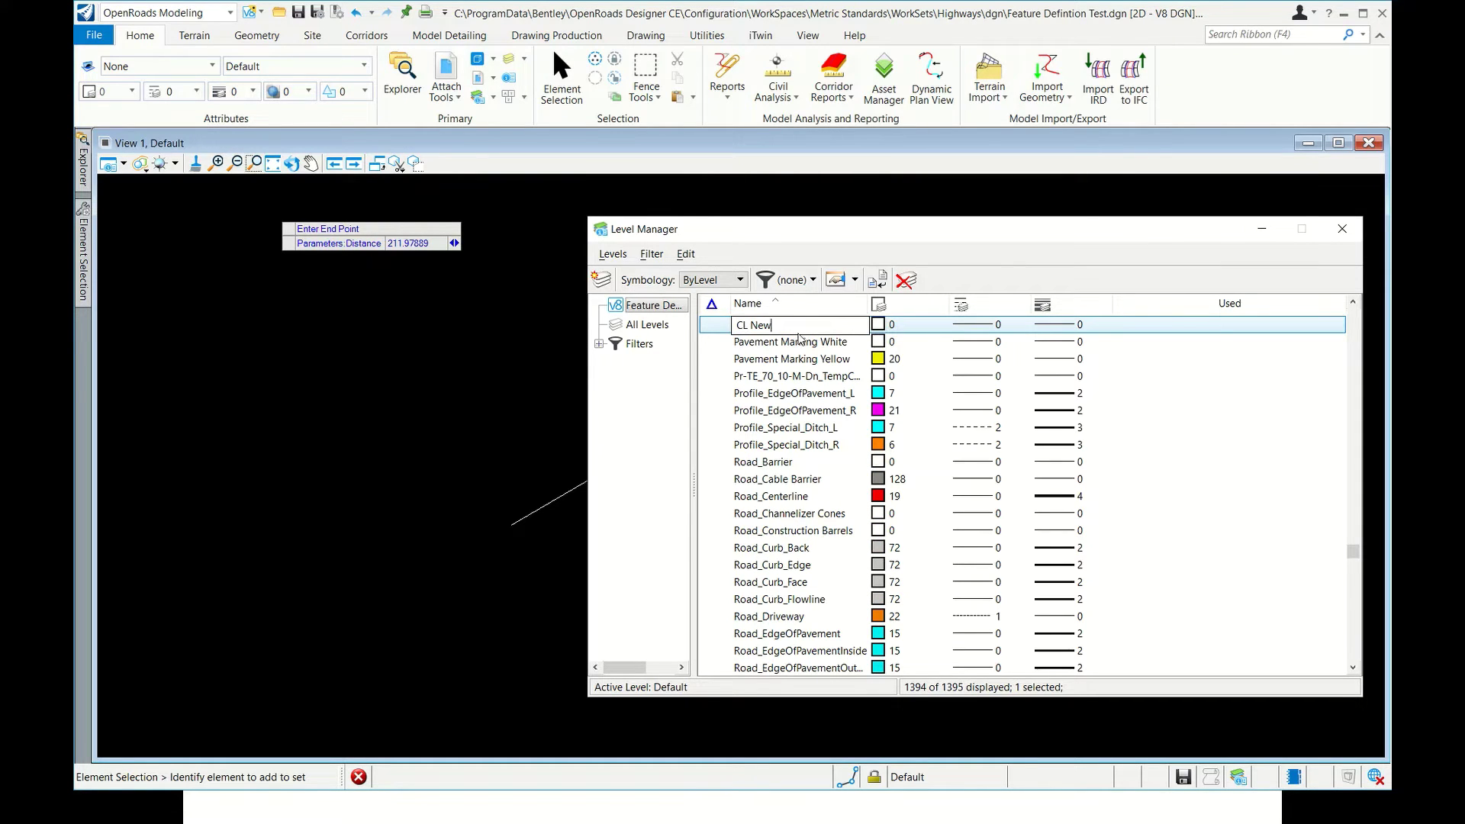
# Set the CL New level's color to 7 (cyan) and close the Level Manager
pyautogui.click(877, 324)
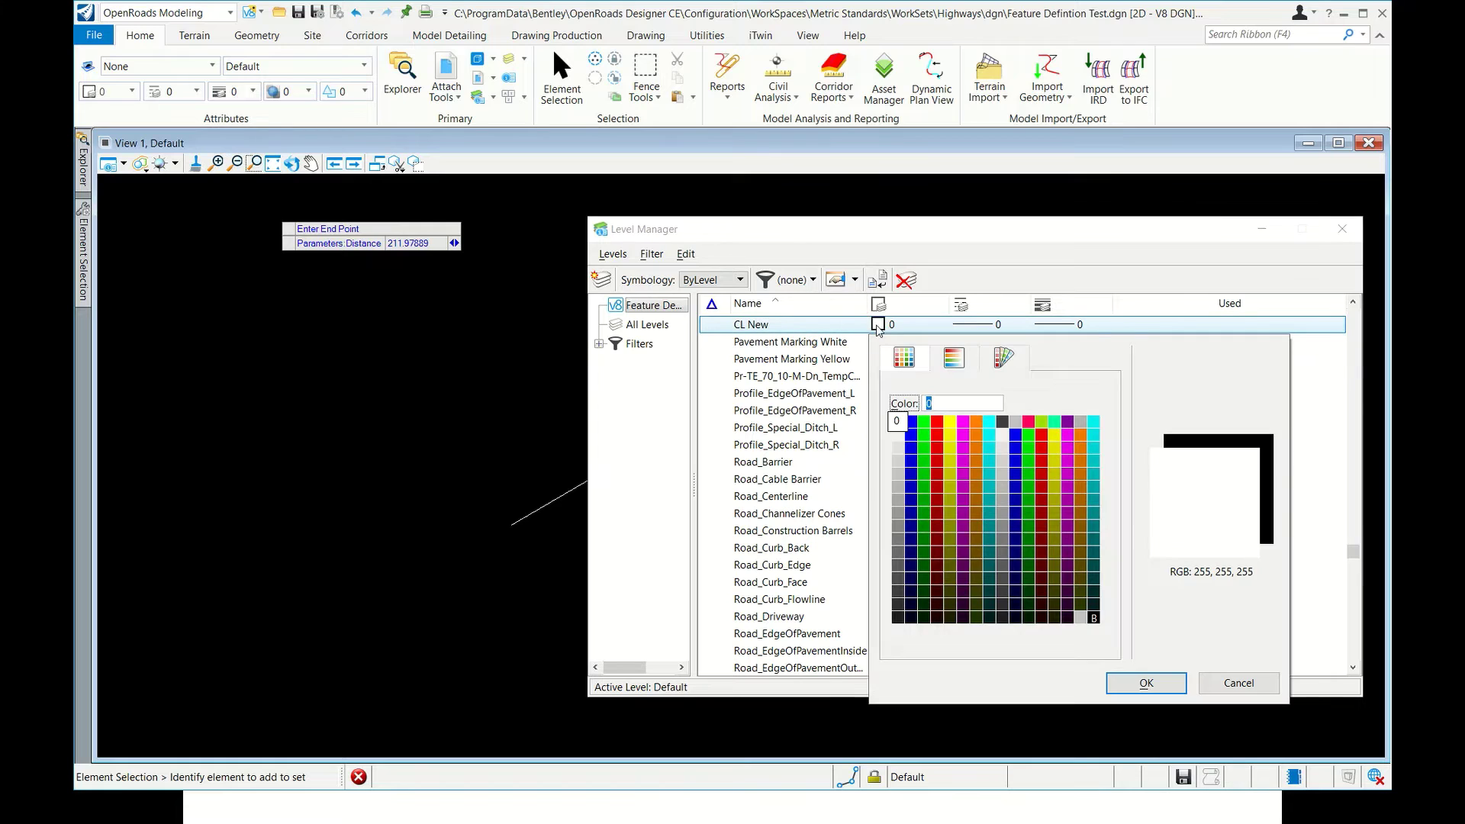
pyautogui.click(989, 422)
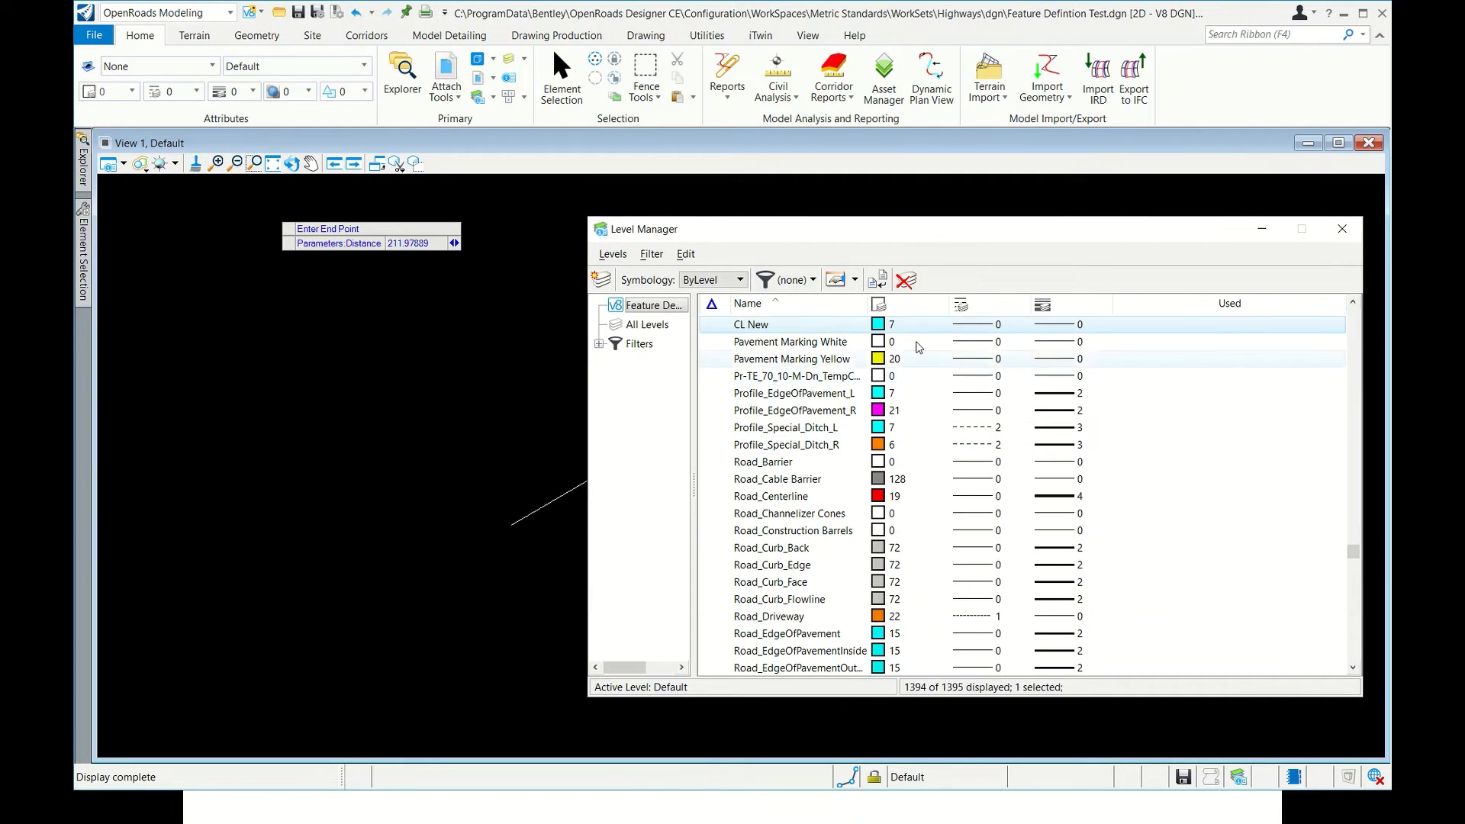
pyautogui.click(1342, 229)
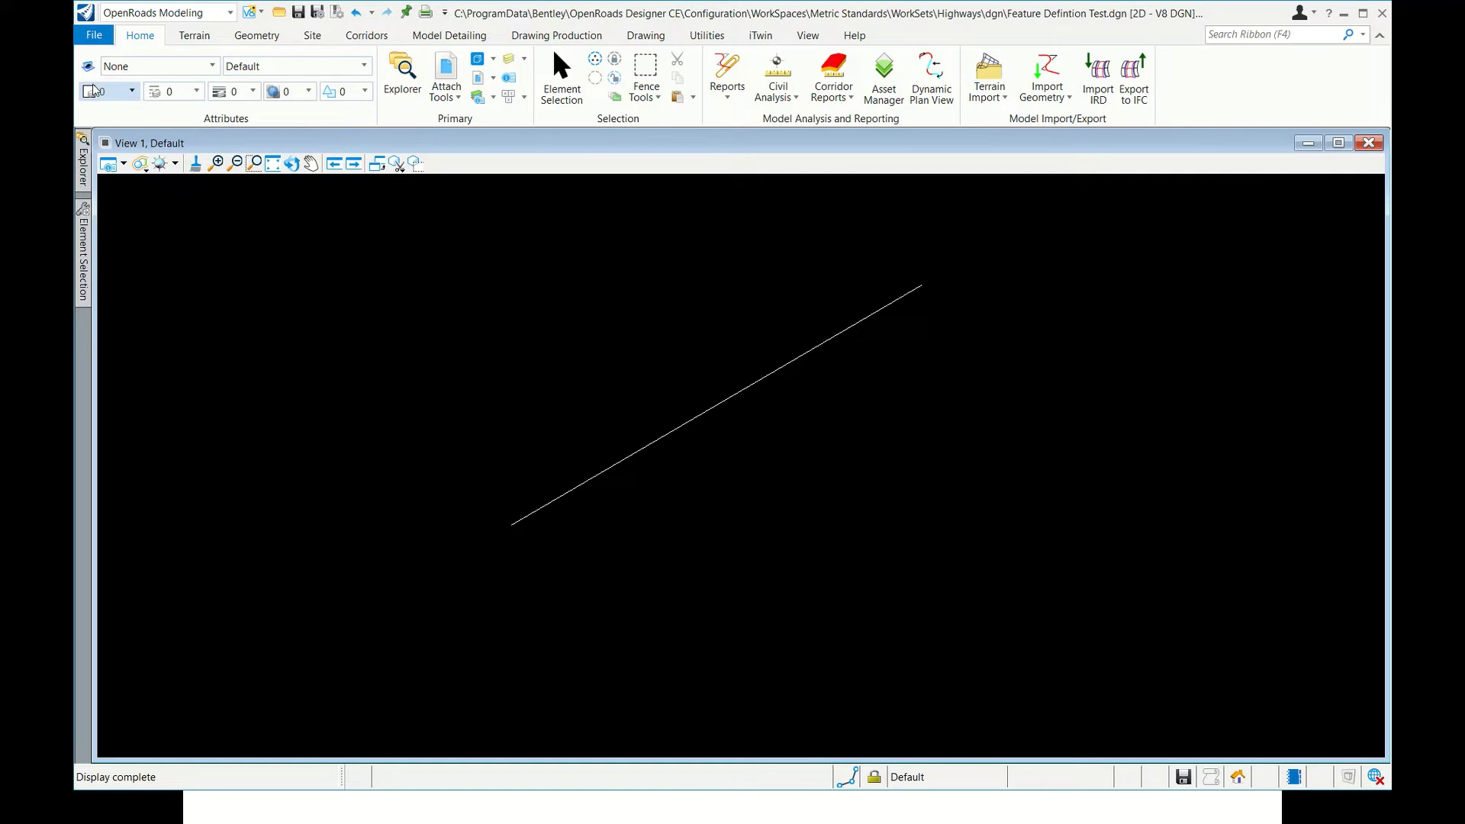
# Assign the CL New level to the CL New element template in Feature Defintion Test.dgn
pyautogui.click(148, 66)
pyautogui.click(149, 397)
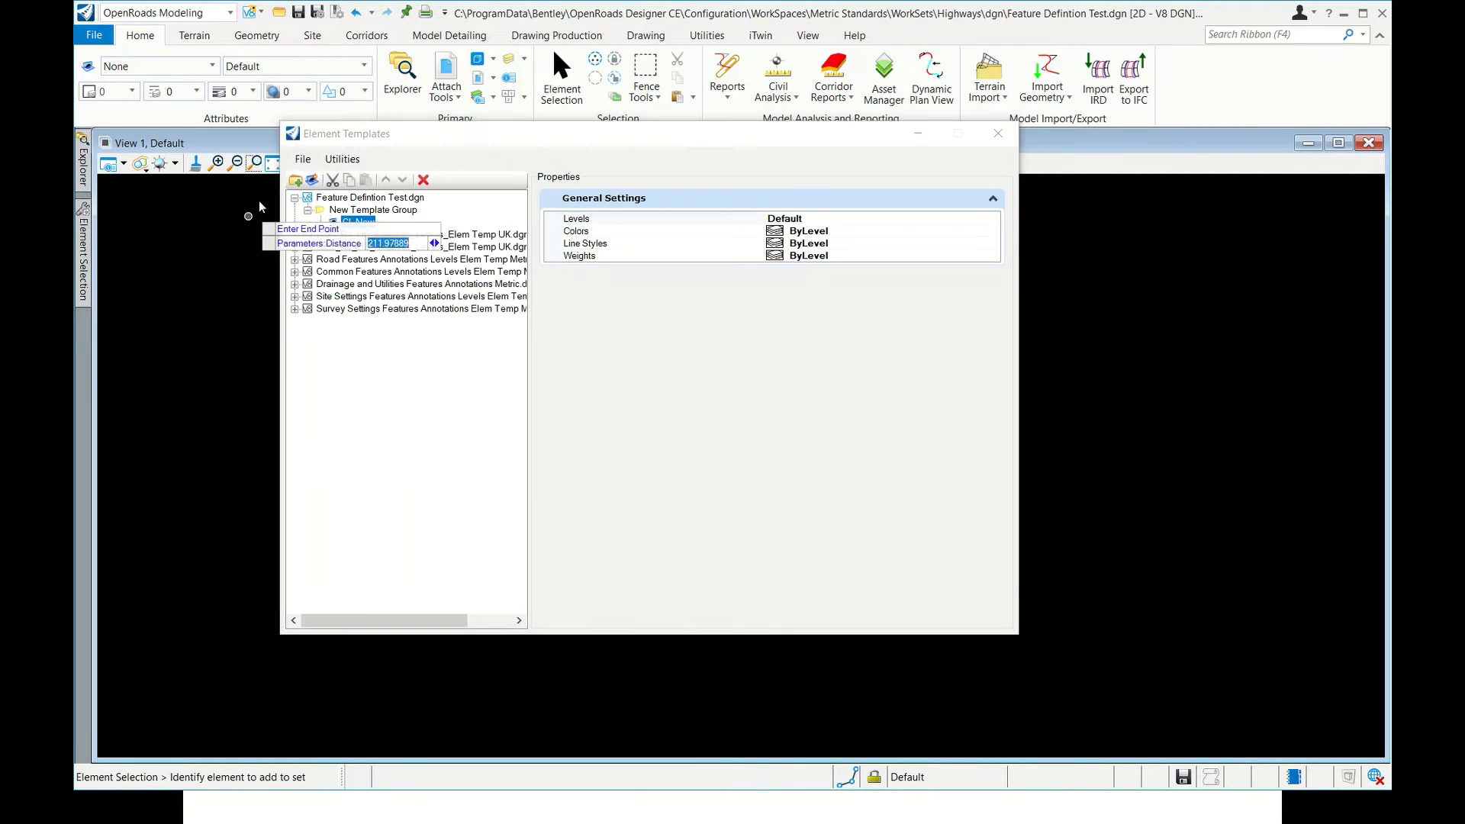
pyautogui.click(960, 221)
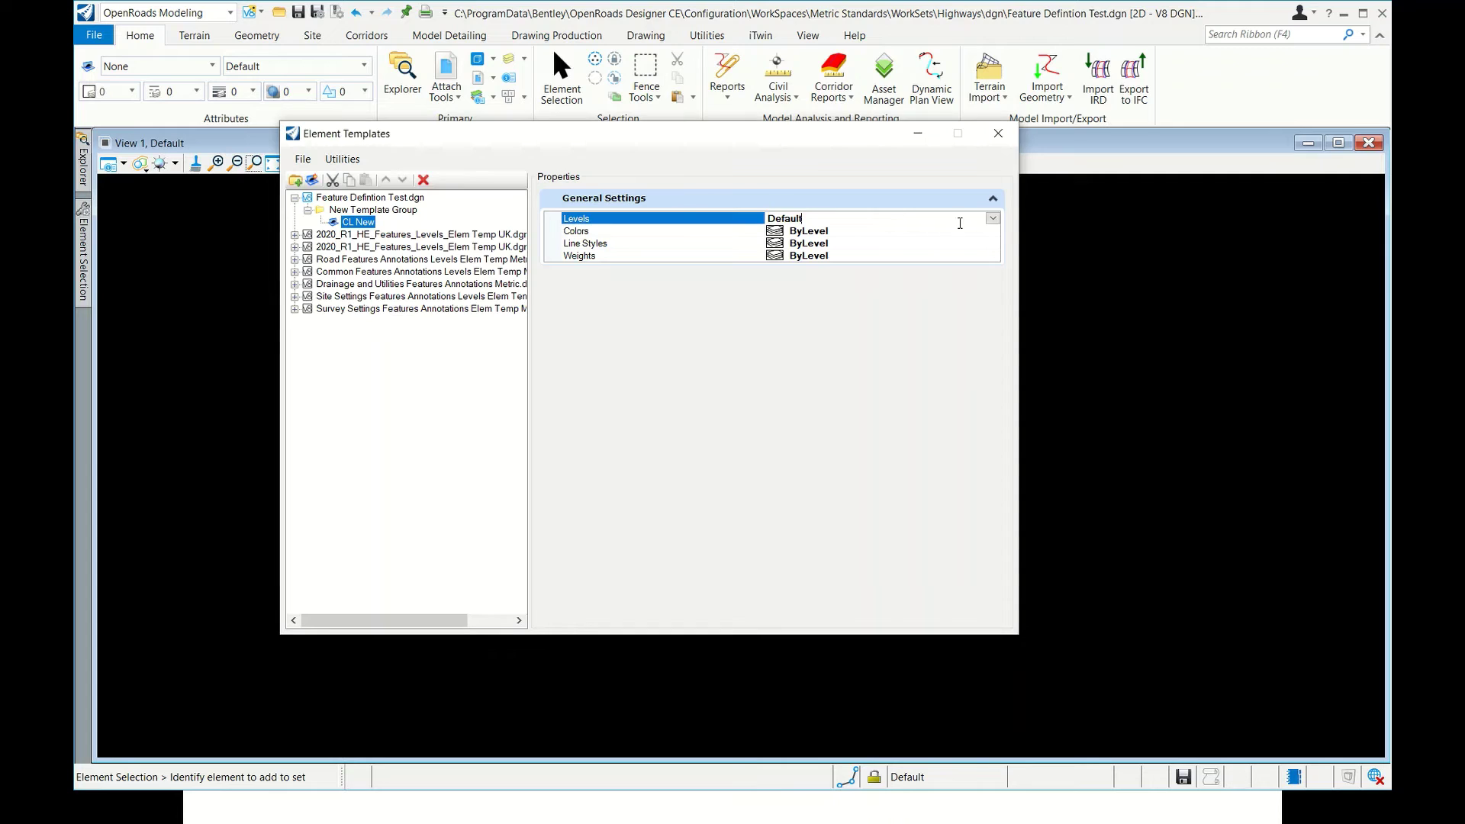
pyautogui.click(992, 220)
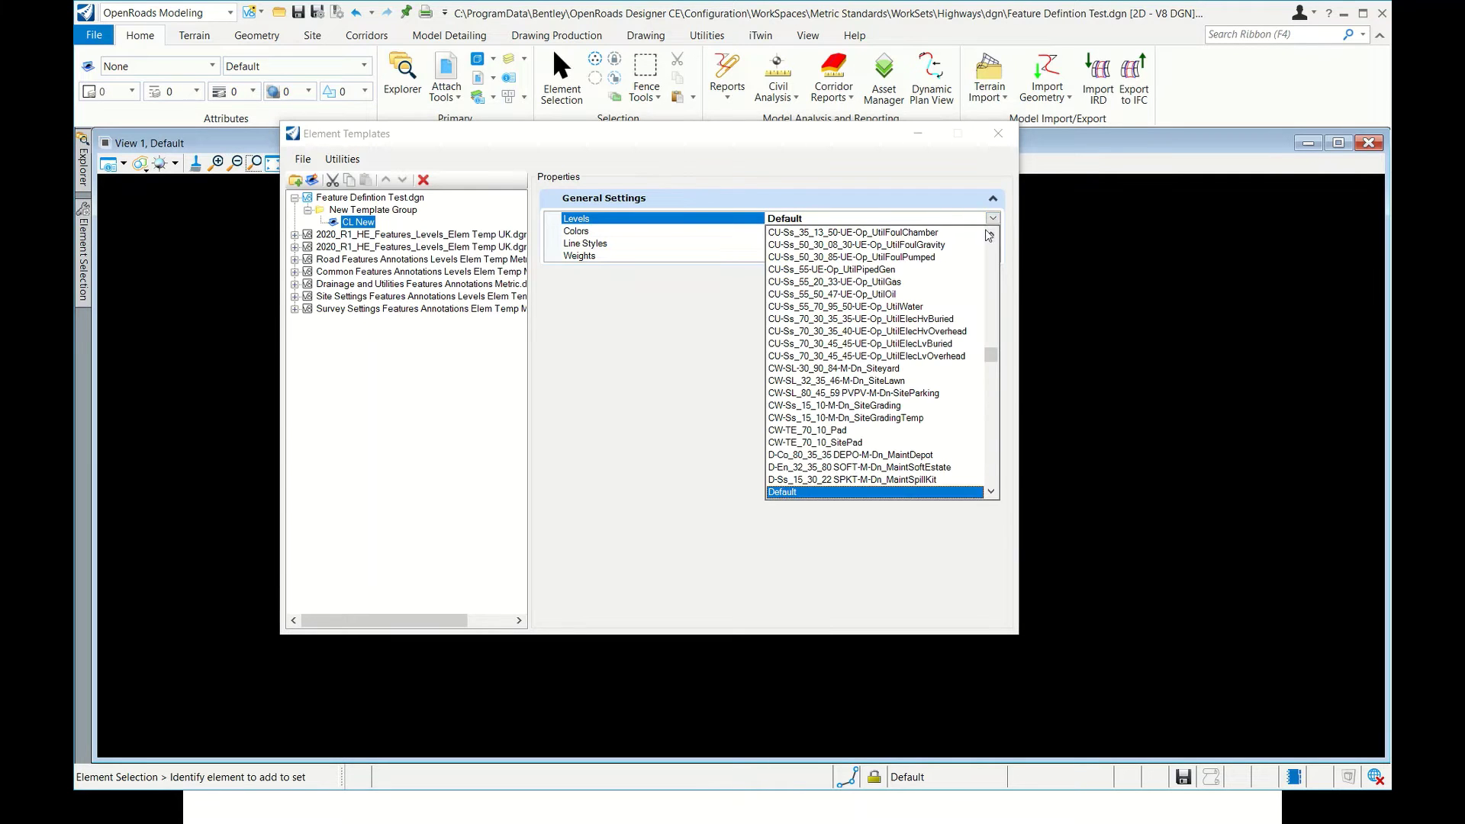
pyautogui.scroll(-8, 815, 473)
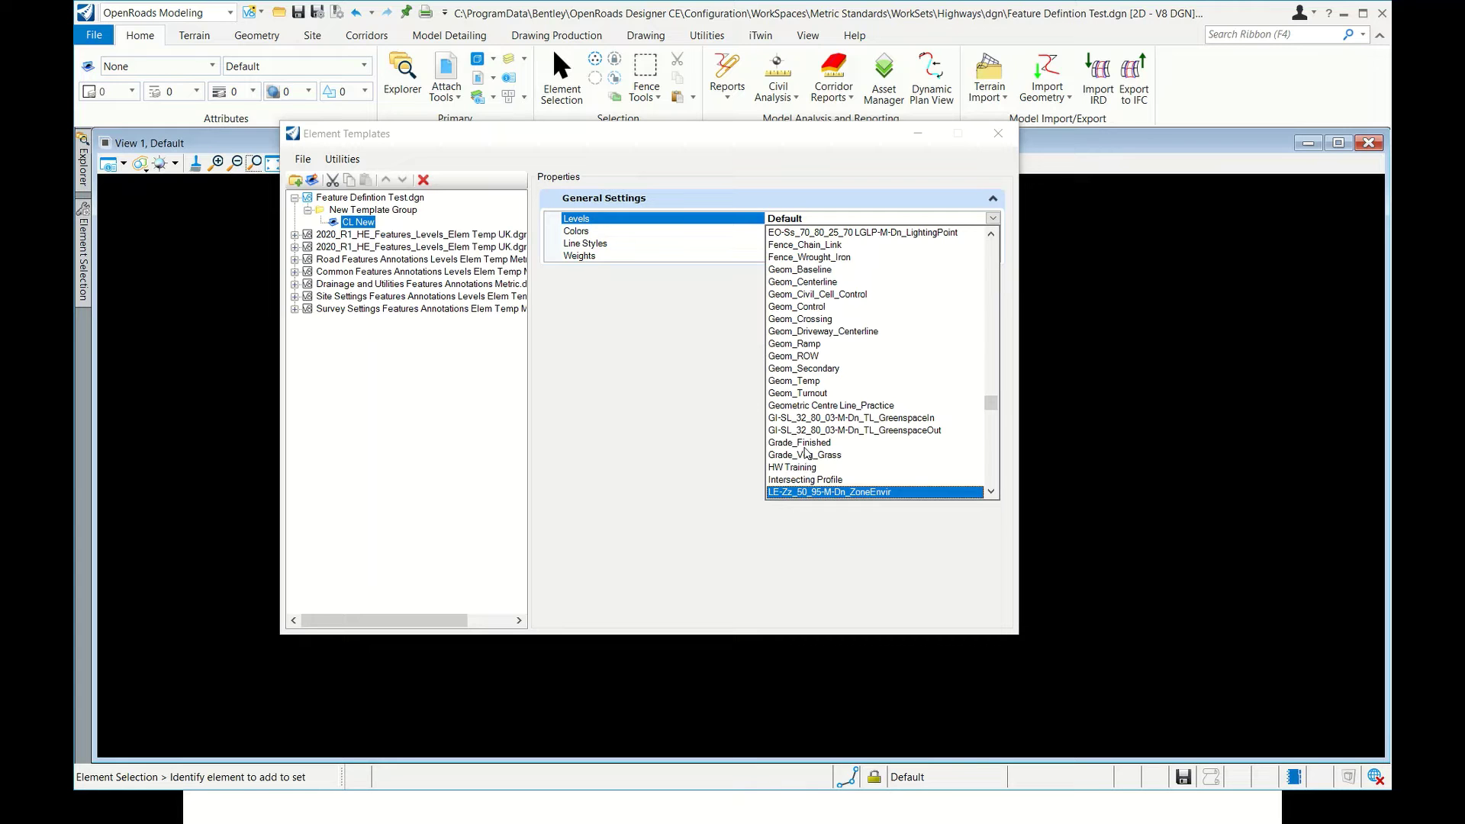
pyautogui.scroll(10, 807, 452)
pyautogui.scroll(4, 806, 419)
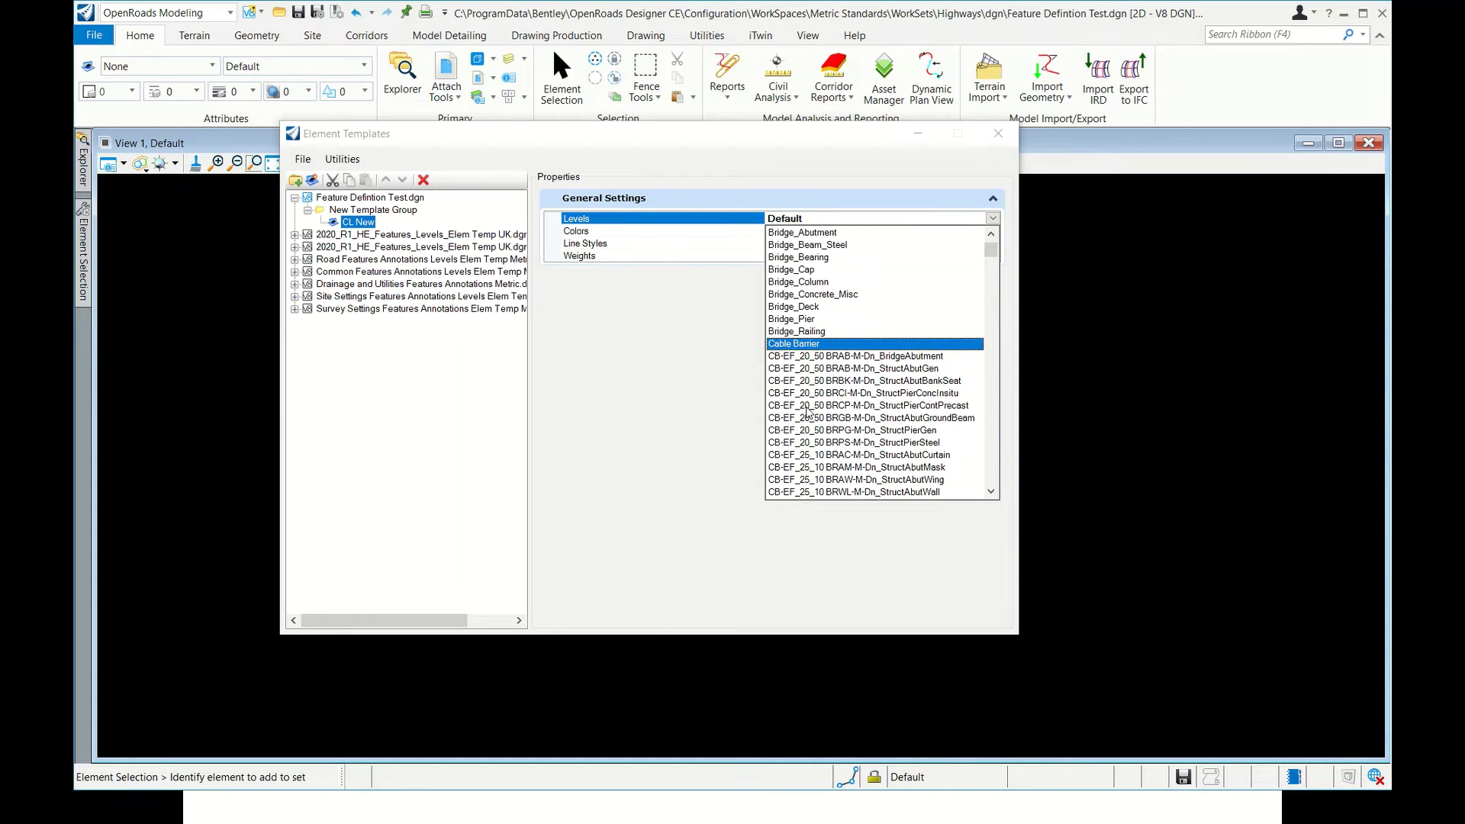
pyautogui.scroll(-11, 809, 415)
pyautogui.scroll(-10, 809, 413)
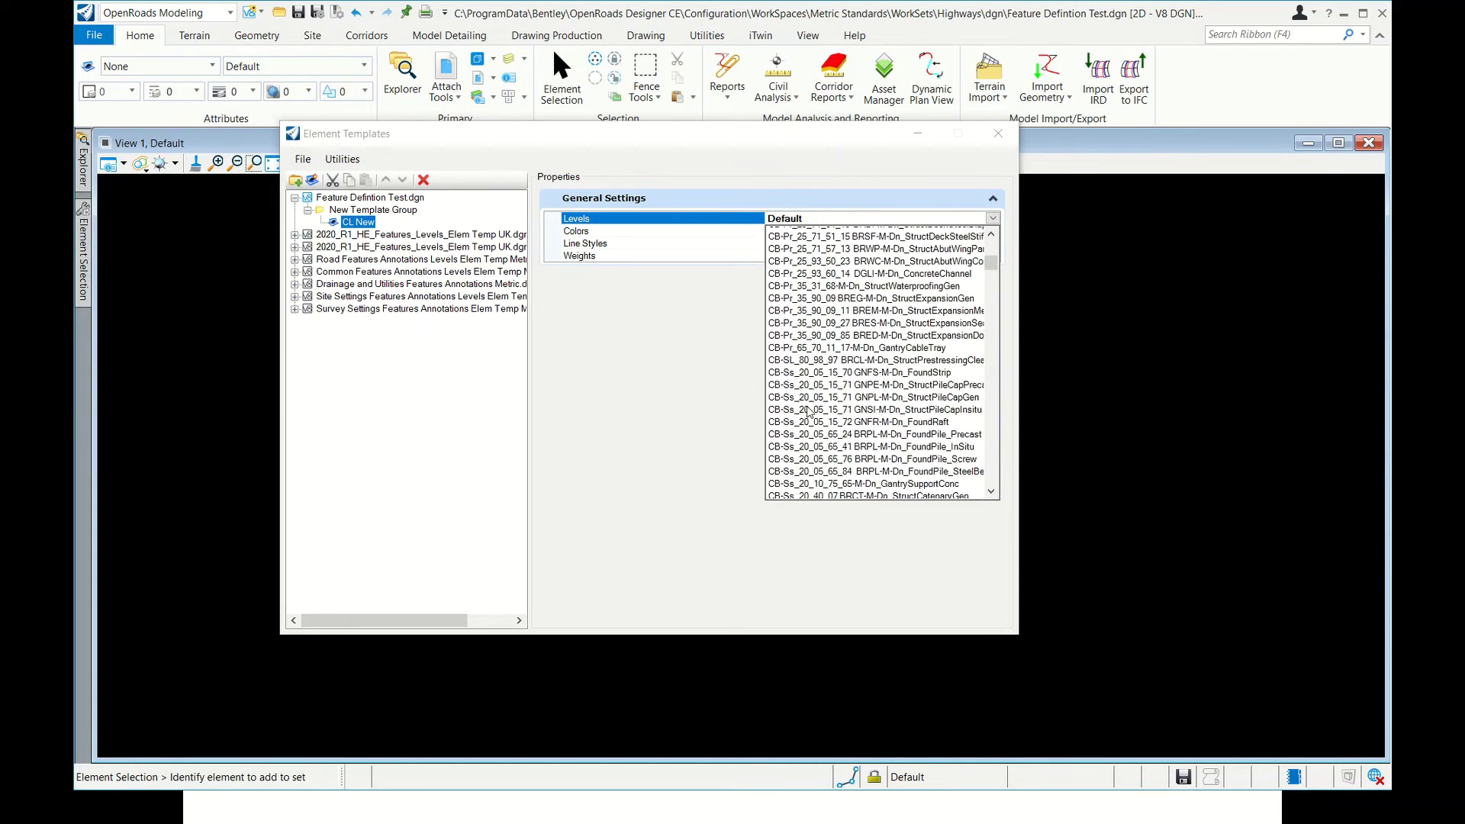
pyautogui.scroll(-12, 809, 413)
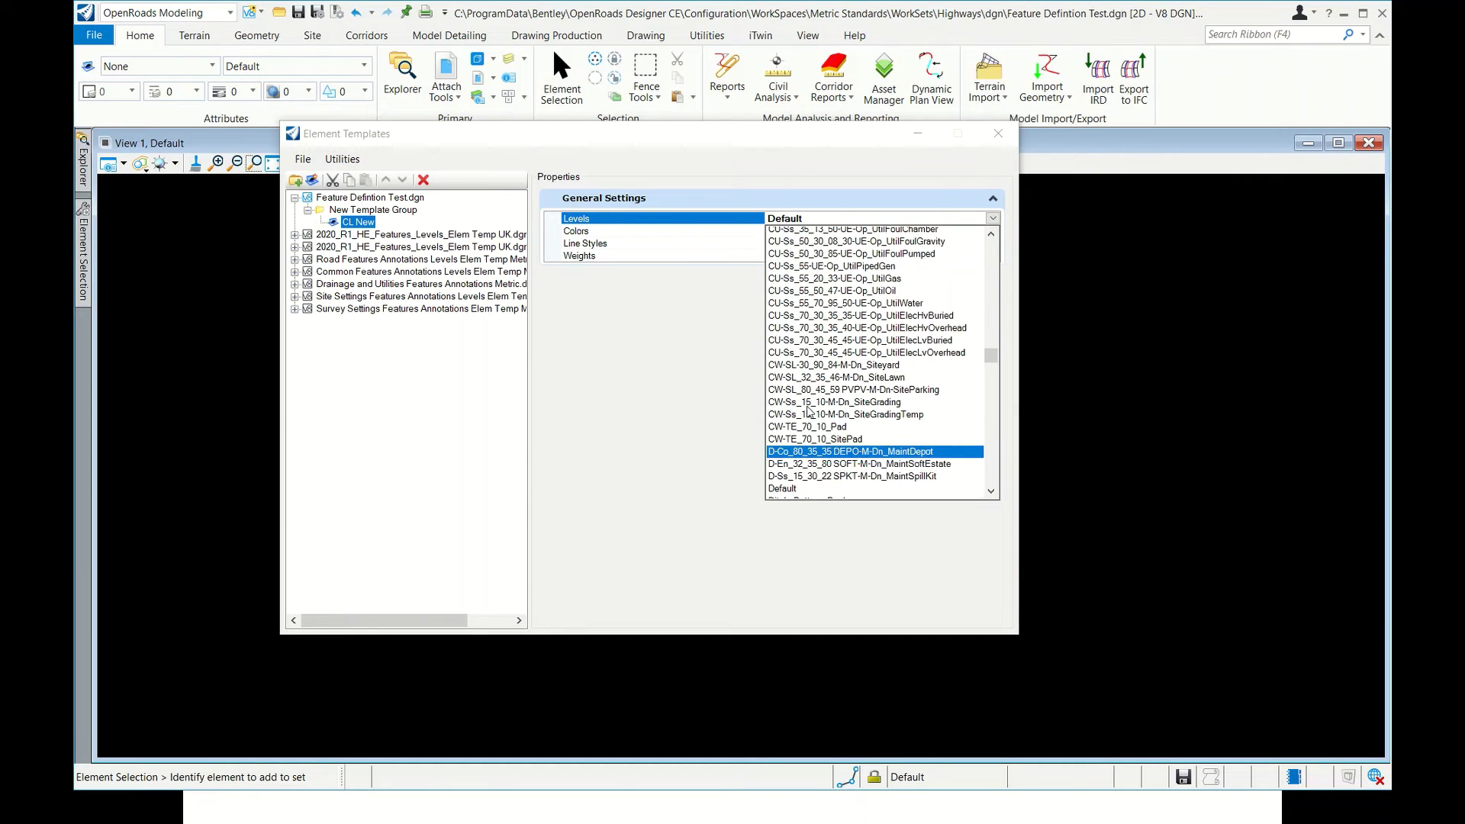
pyautogui.scroll(13, 809, 413)
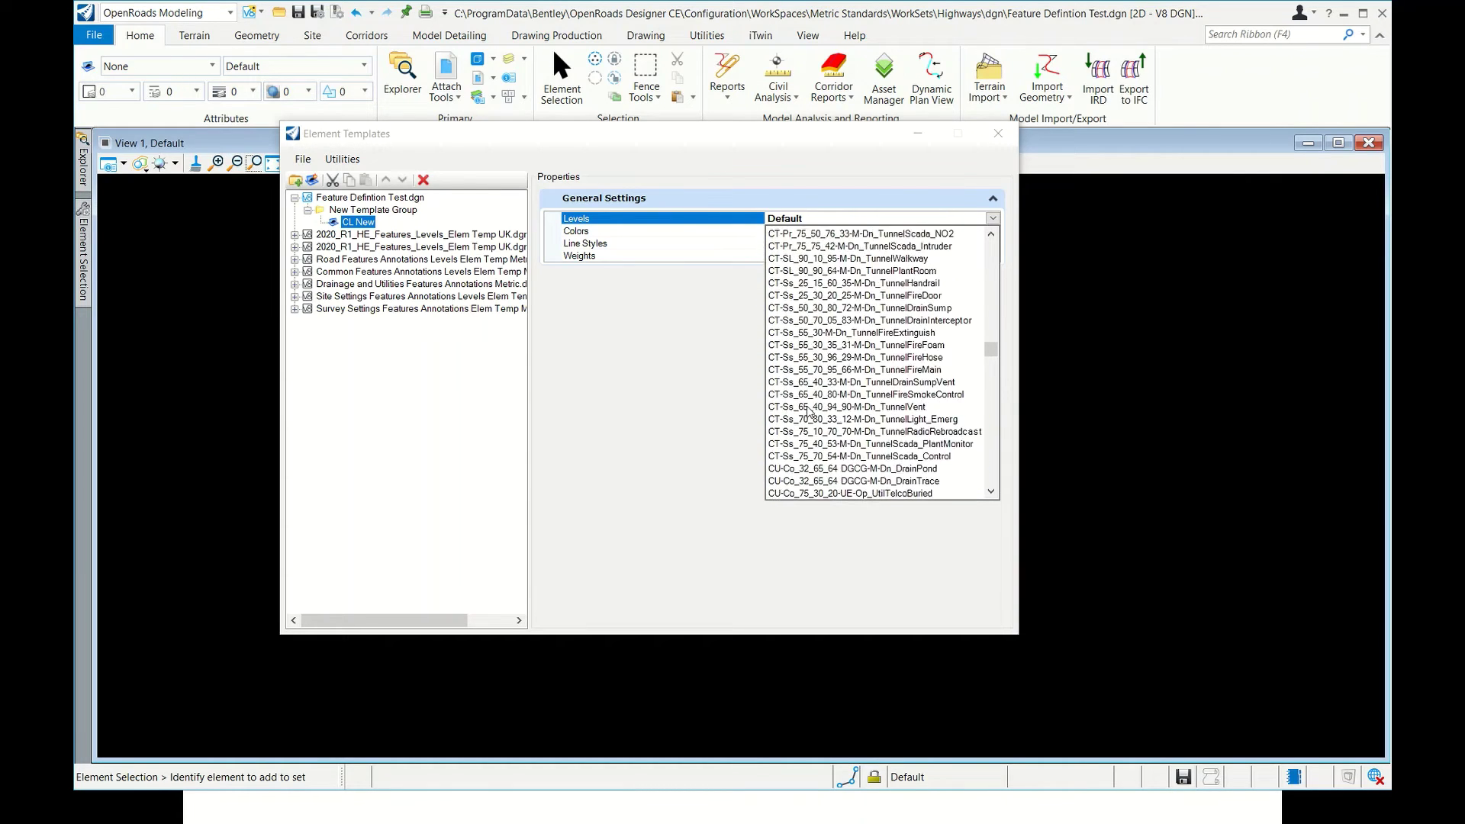
pyautogui.scroll(12, 809, 413)
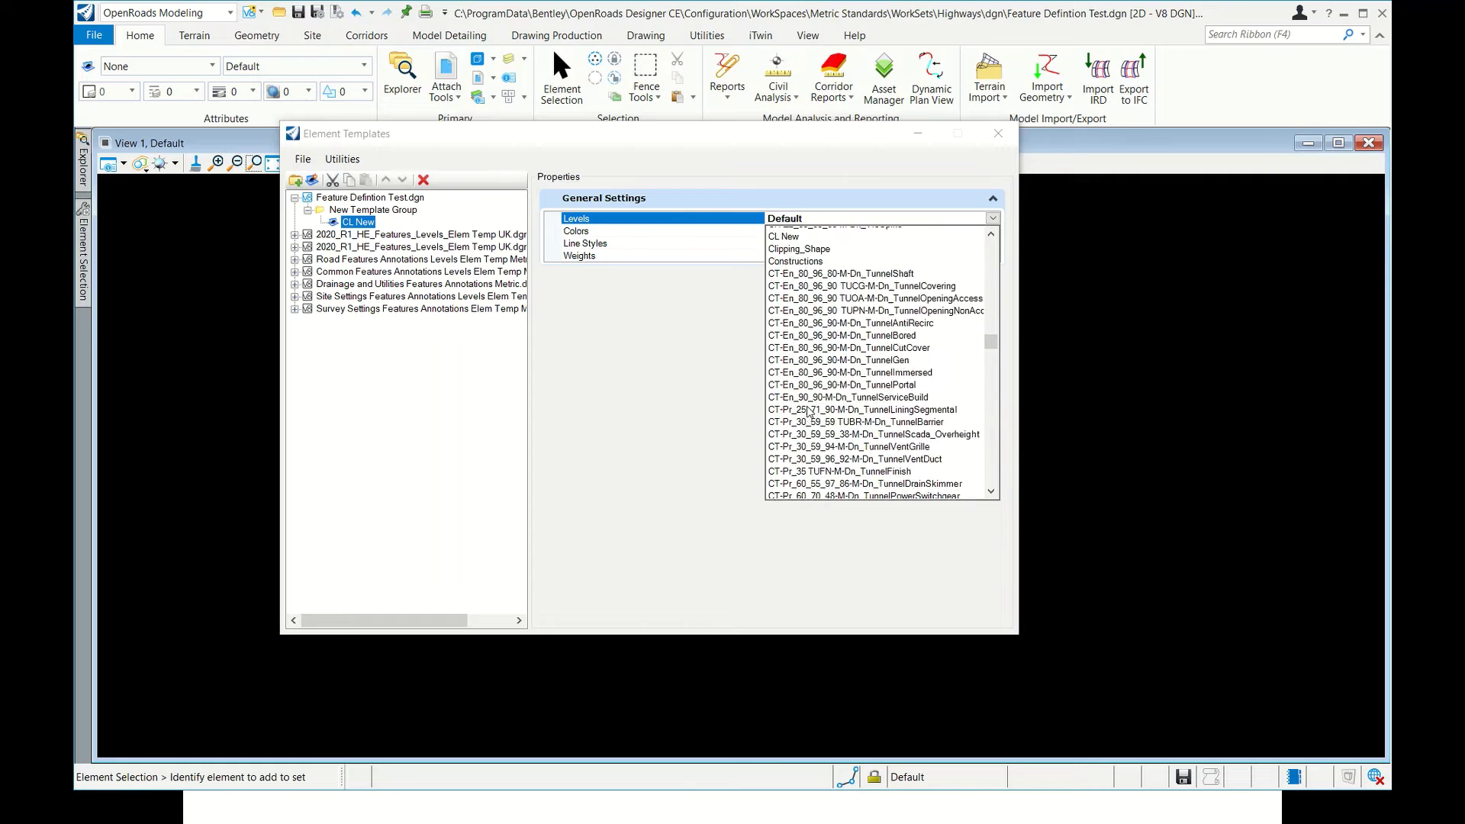
pyautogui.click(786, 431)
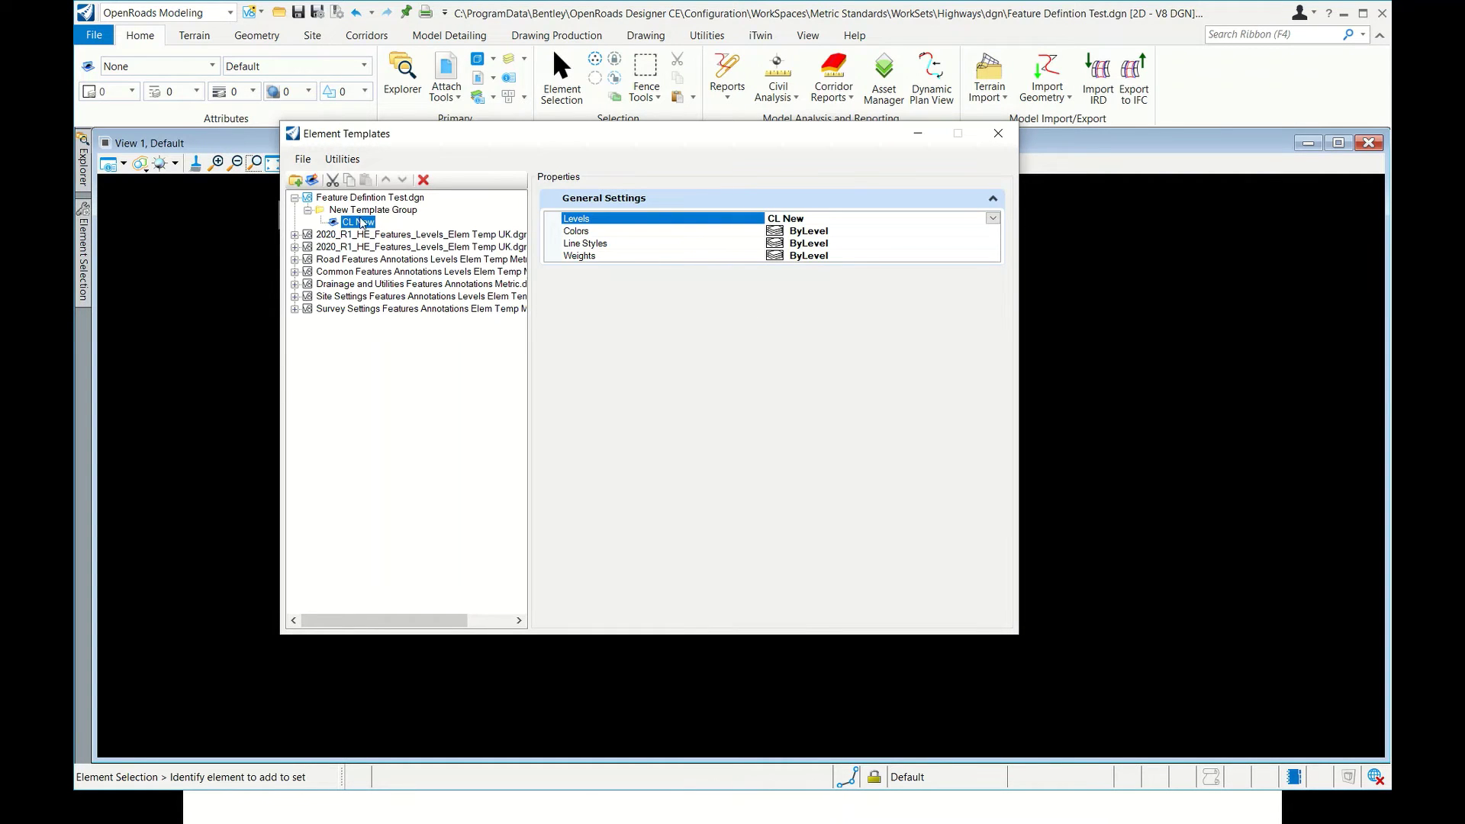
# Close the Element Templates window and open the CL New alignment feature definition's properties, keeping them pinned open
pyautogui.click(82, 160)
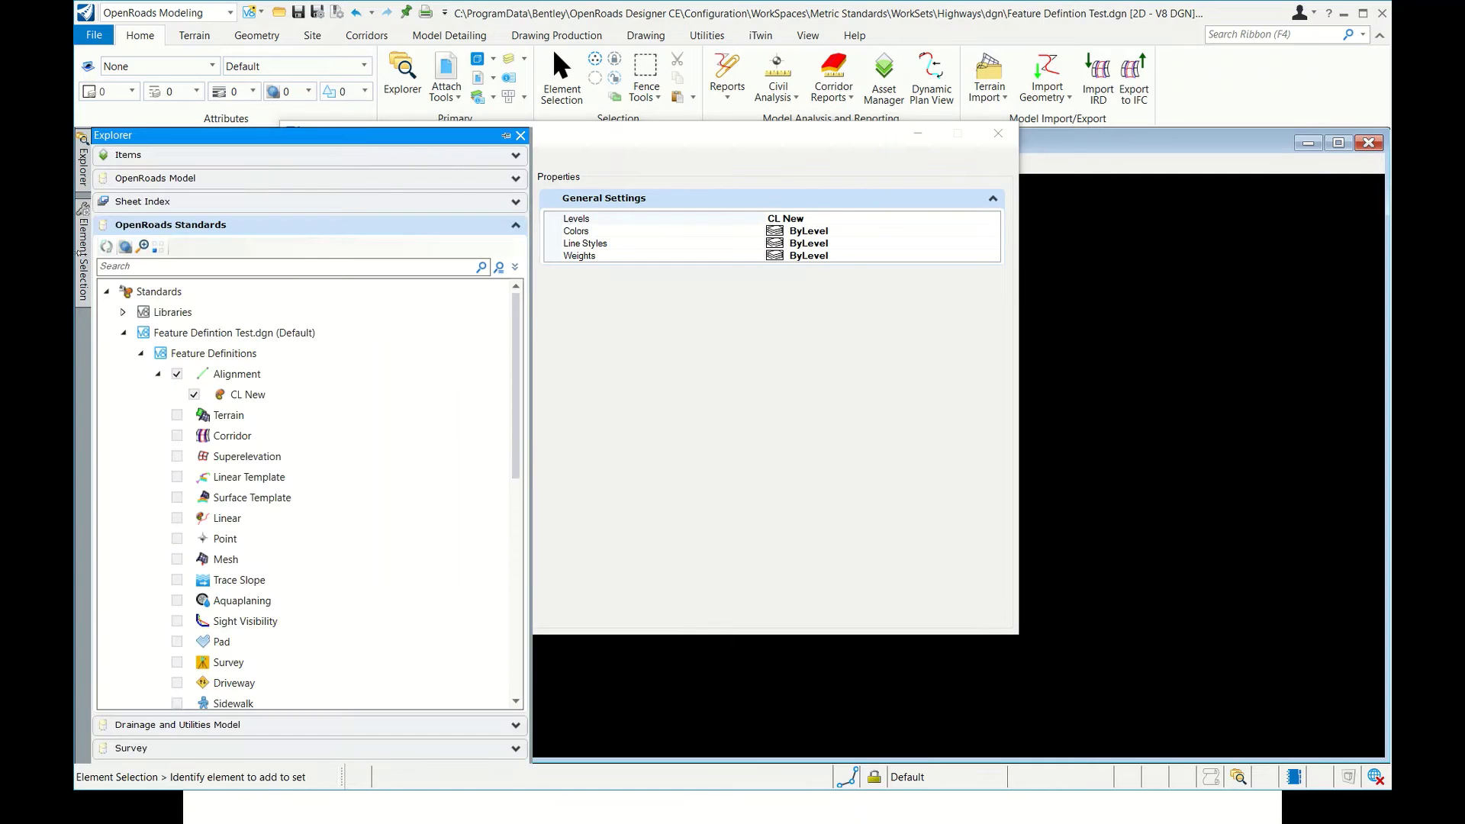
pyautogui.click(998, 133)
pyautogui.click(563, 95)
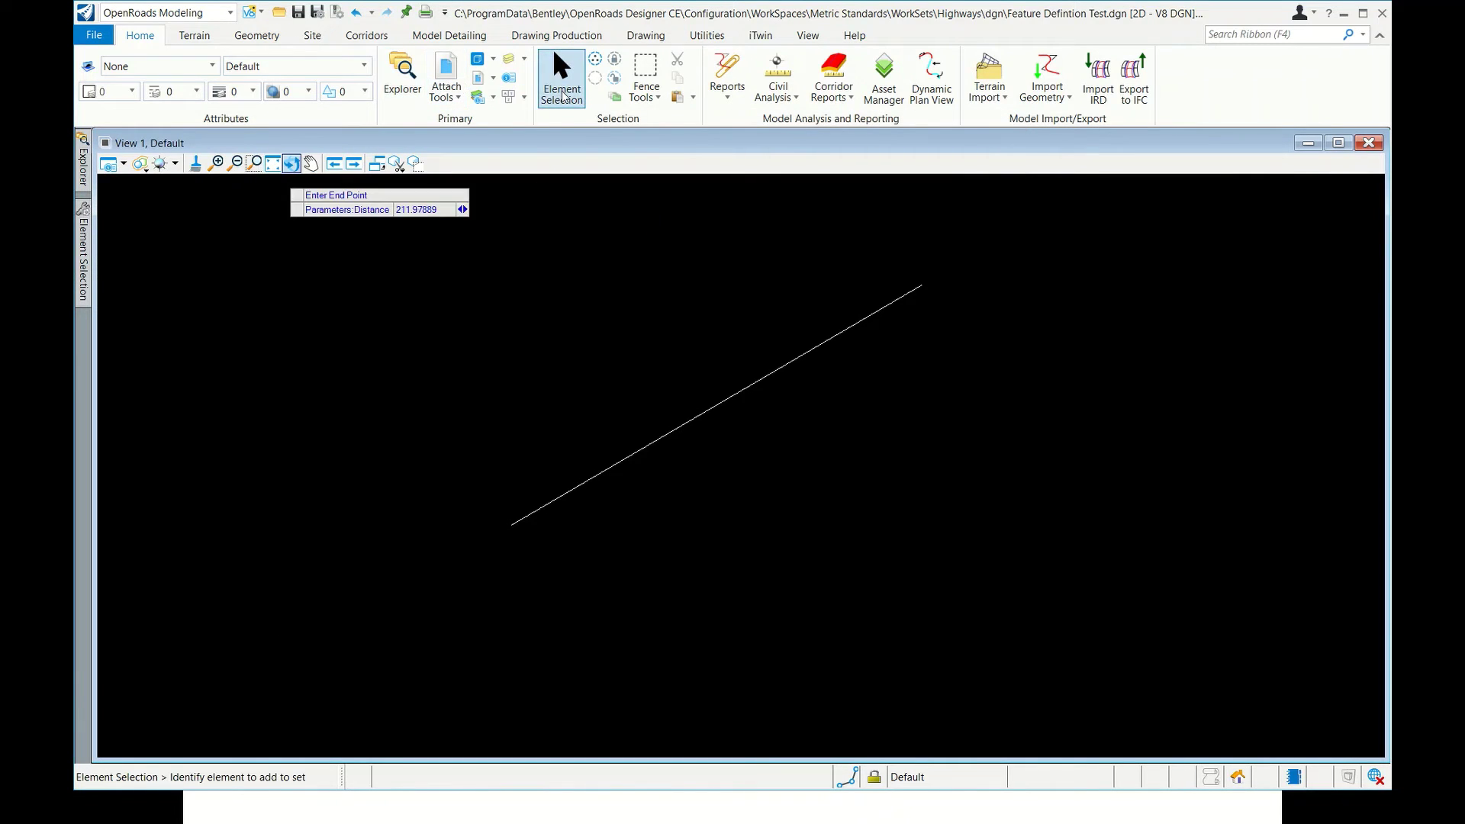
pyautogui.moveTo(84, 190)
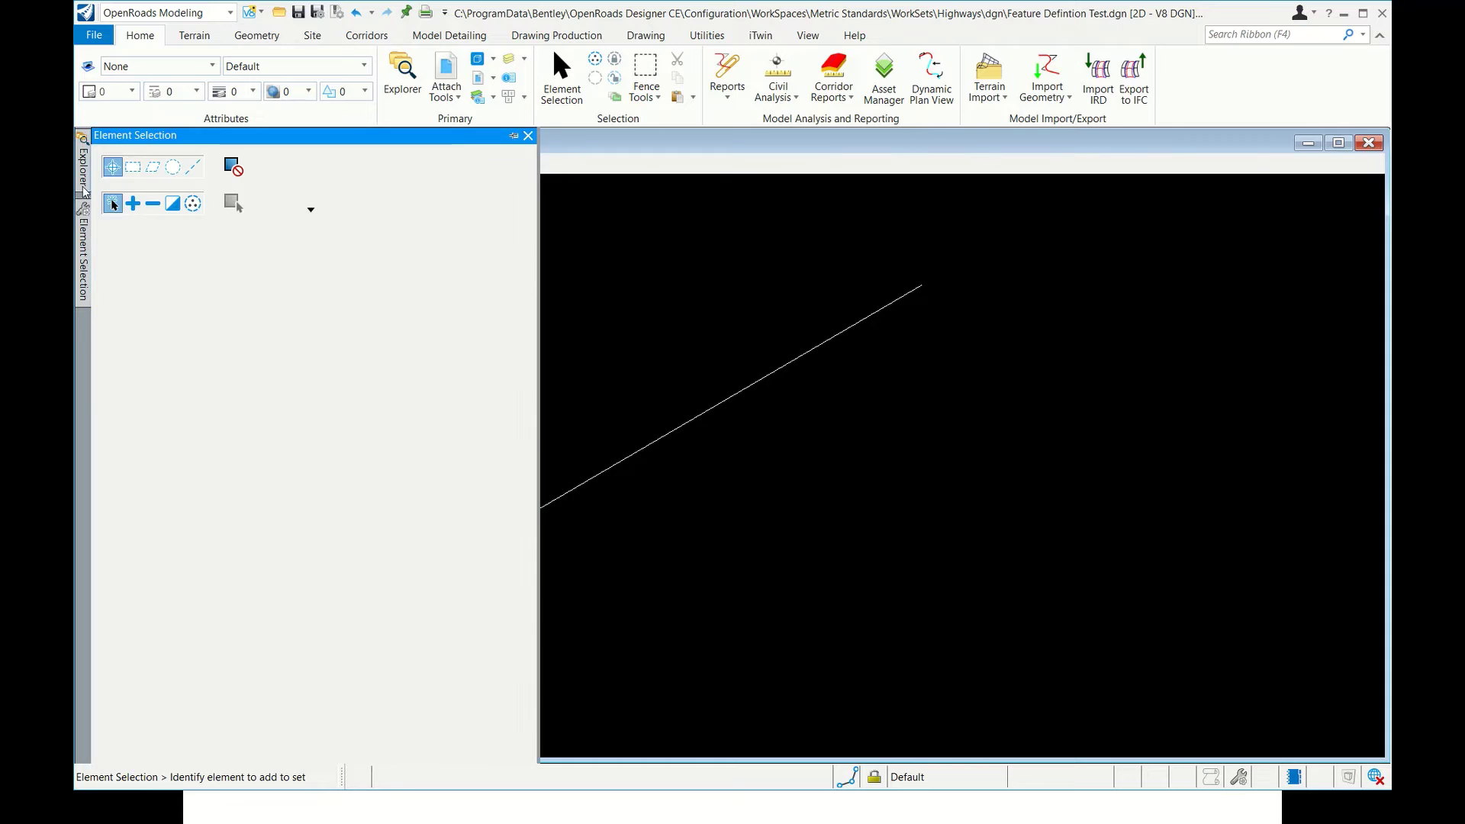
pyautogui.click(244, 395)
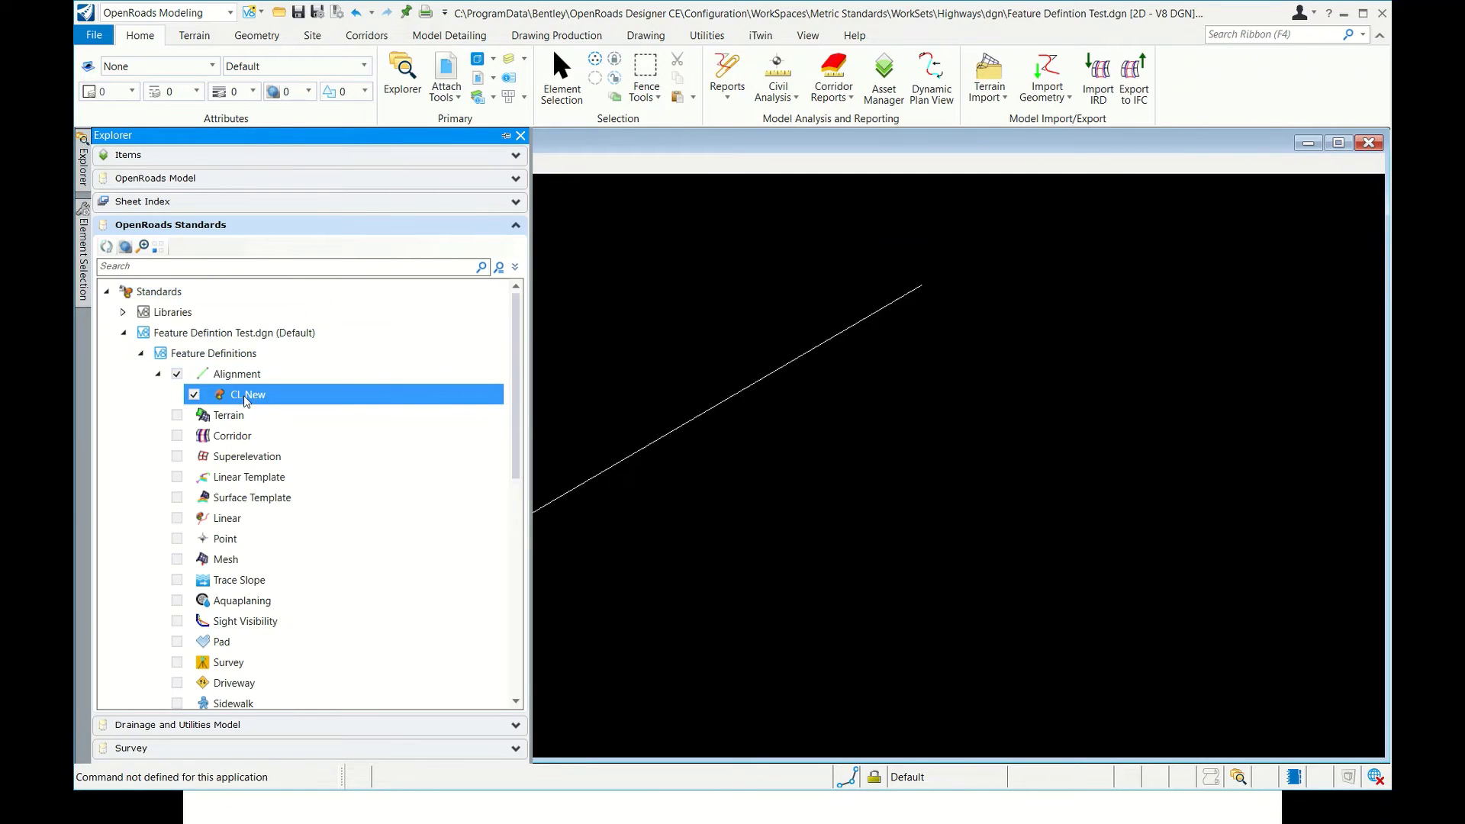
pyautogui.rightClick(244, 395)
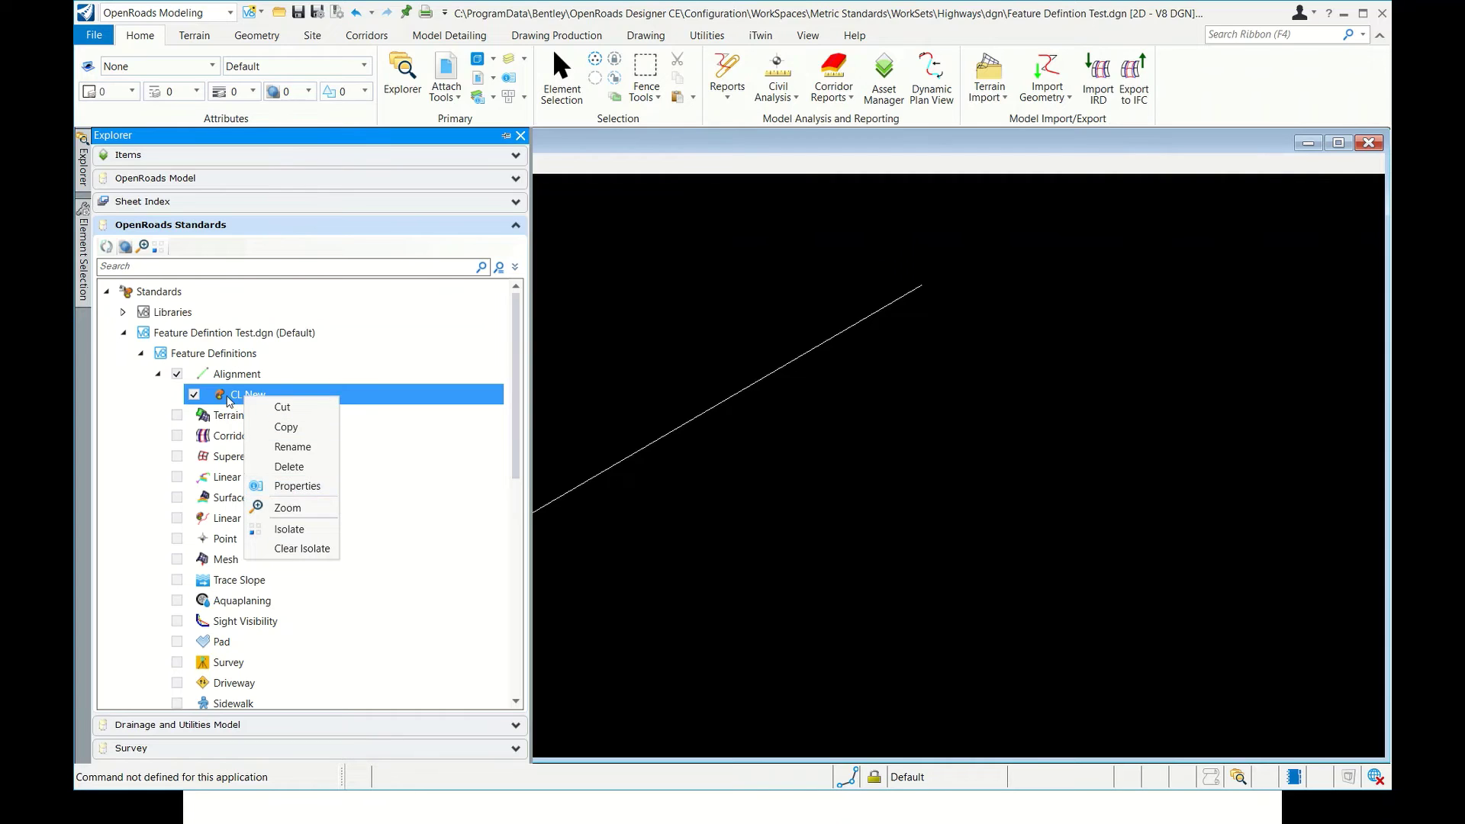
pyautogui.click(286, 487)
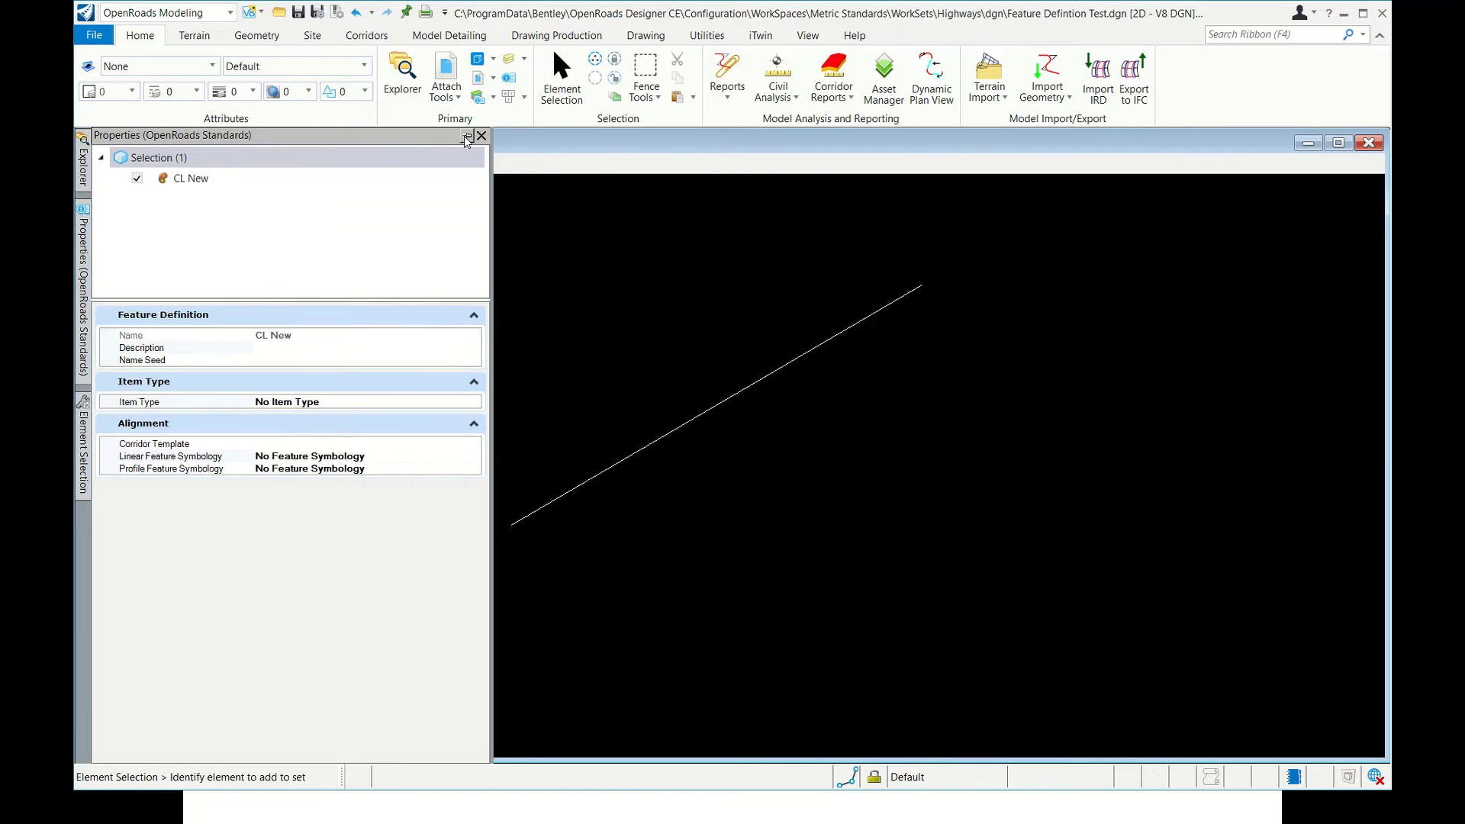
pyautogui.click(468, 136)
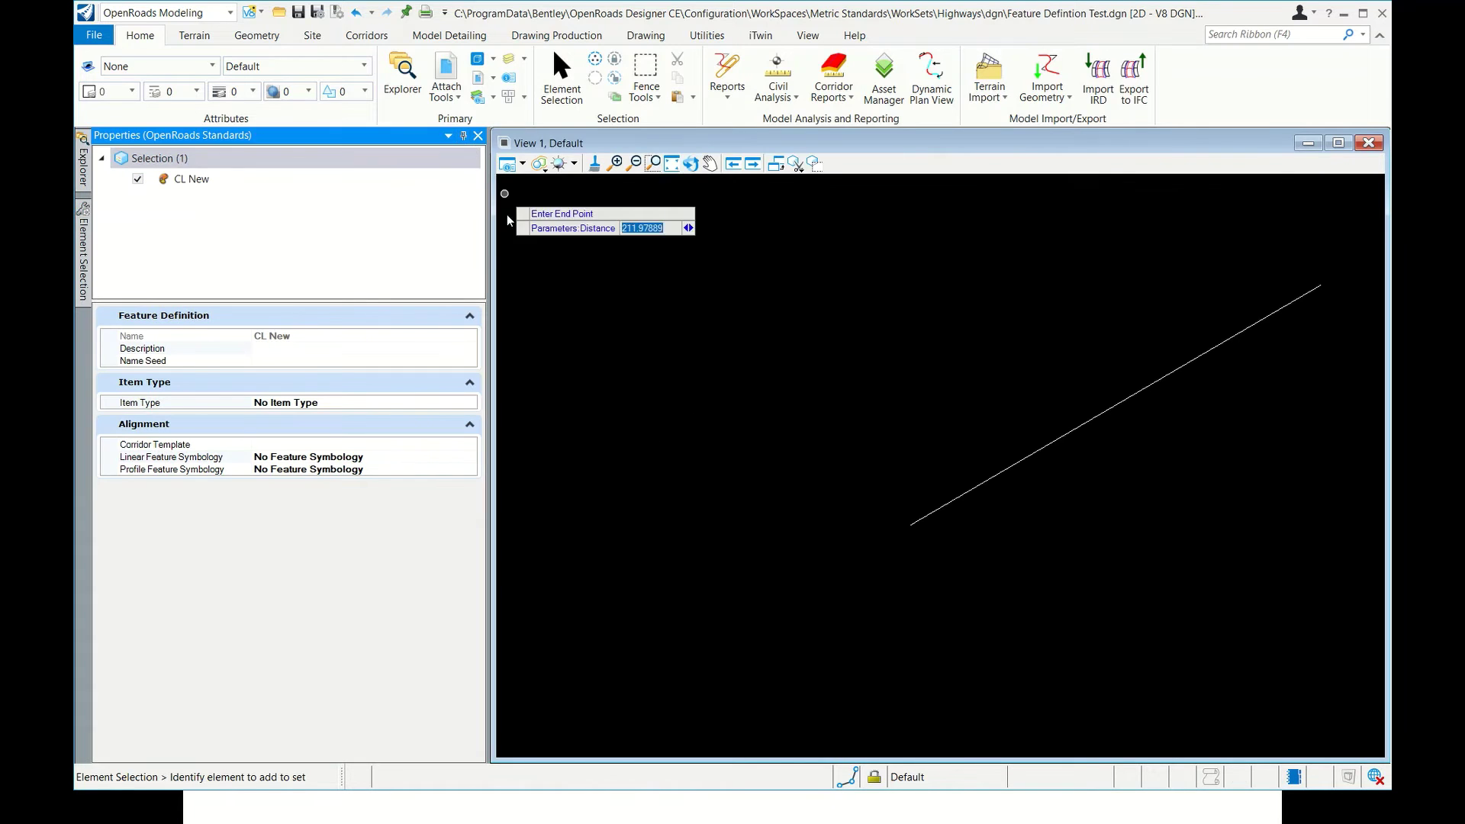
# Set the CL New feature definition's Linear Feature Symbology to CL New from the Linear group
pyautogui.click(454, 459)
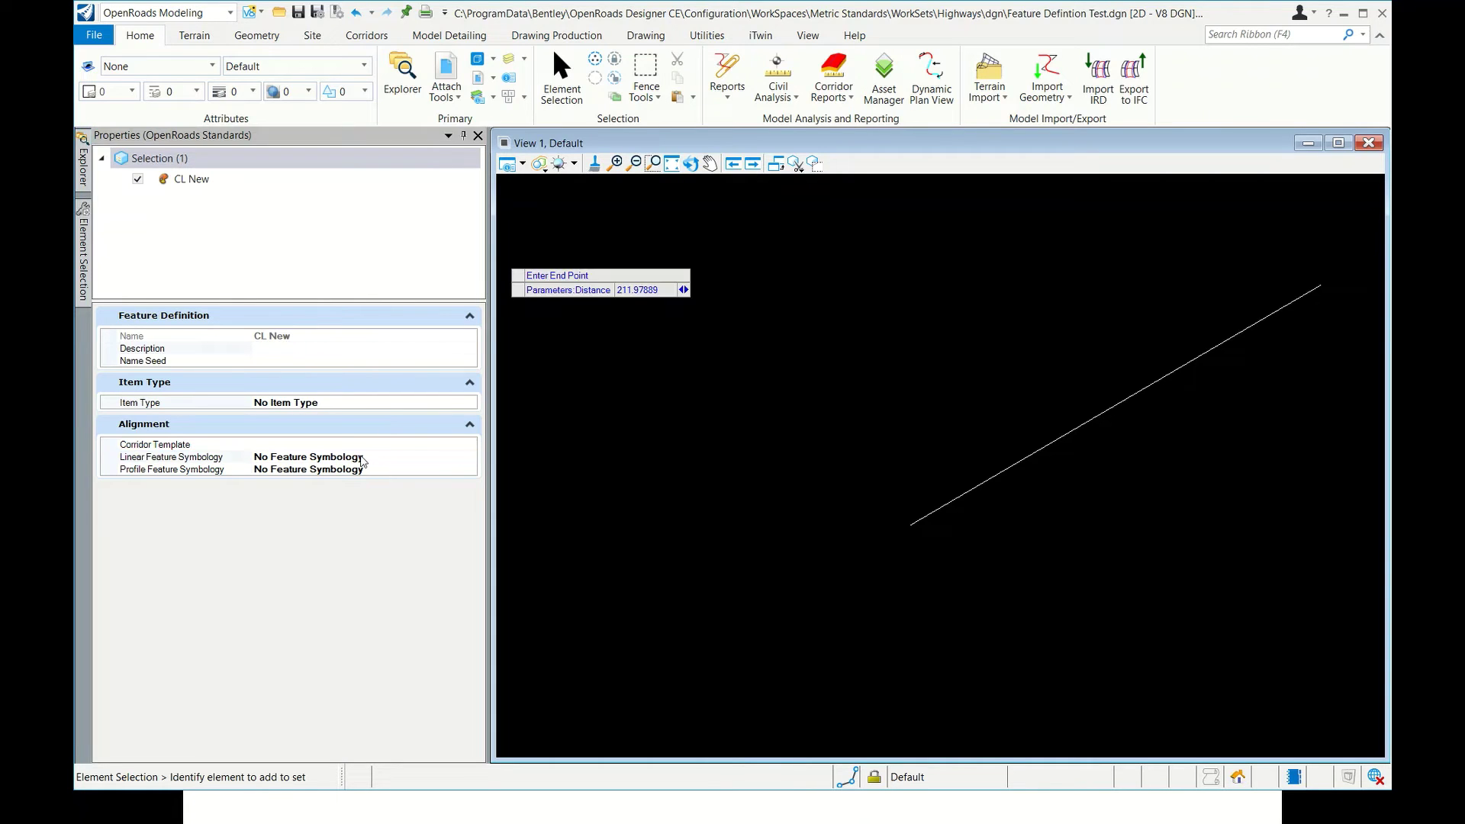
pyautogui.click(469, 457)
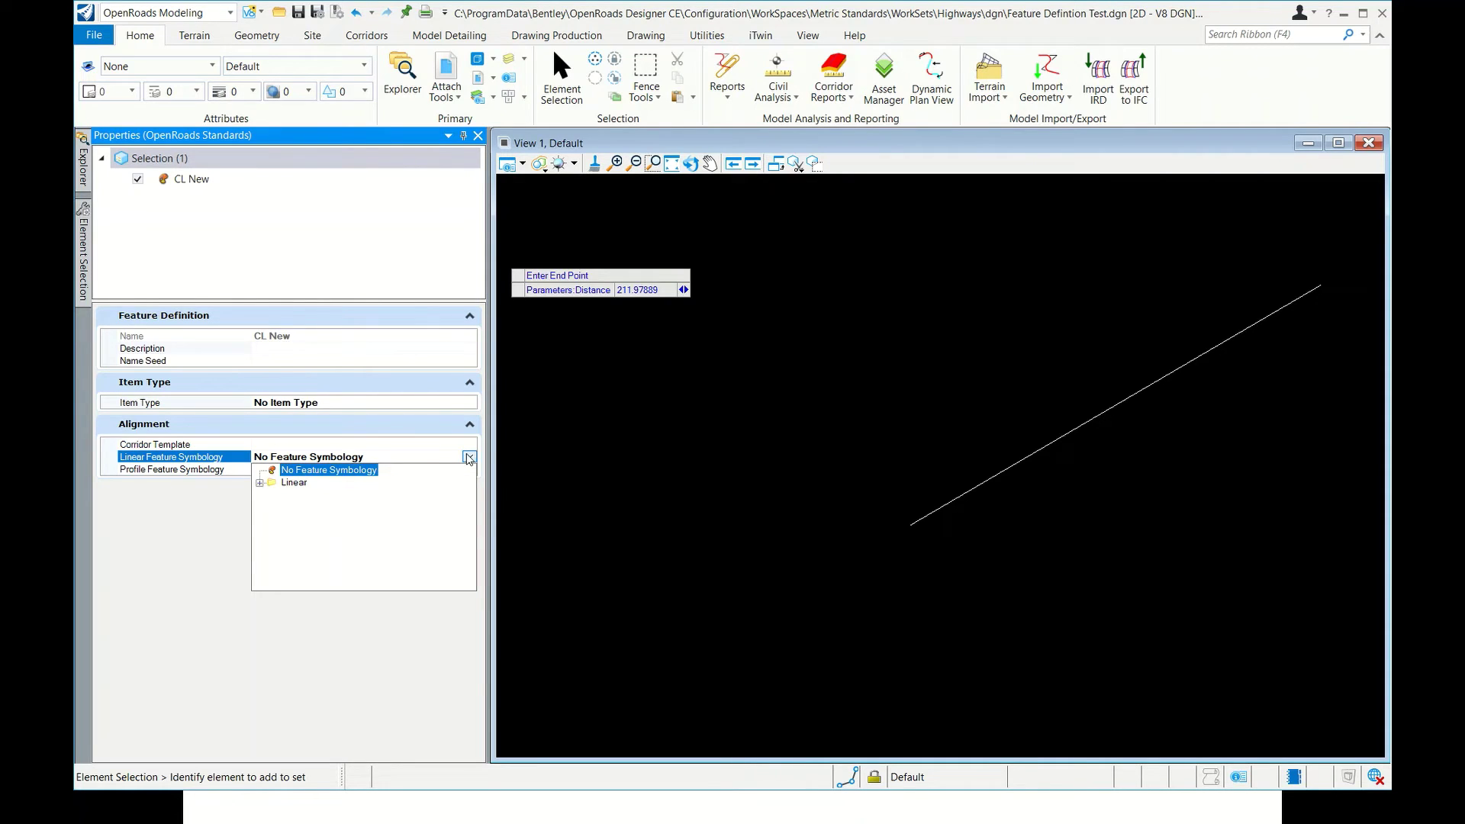
pyautogui.click(261, 483)
pyautogui.click(272, 483)
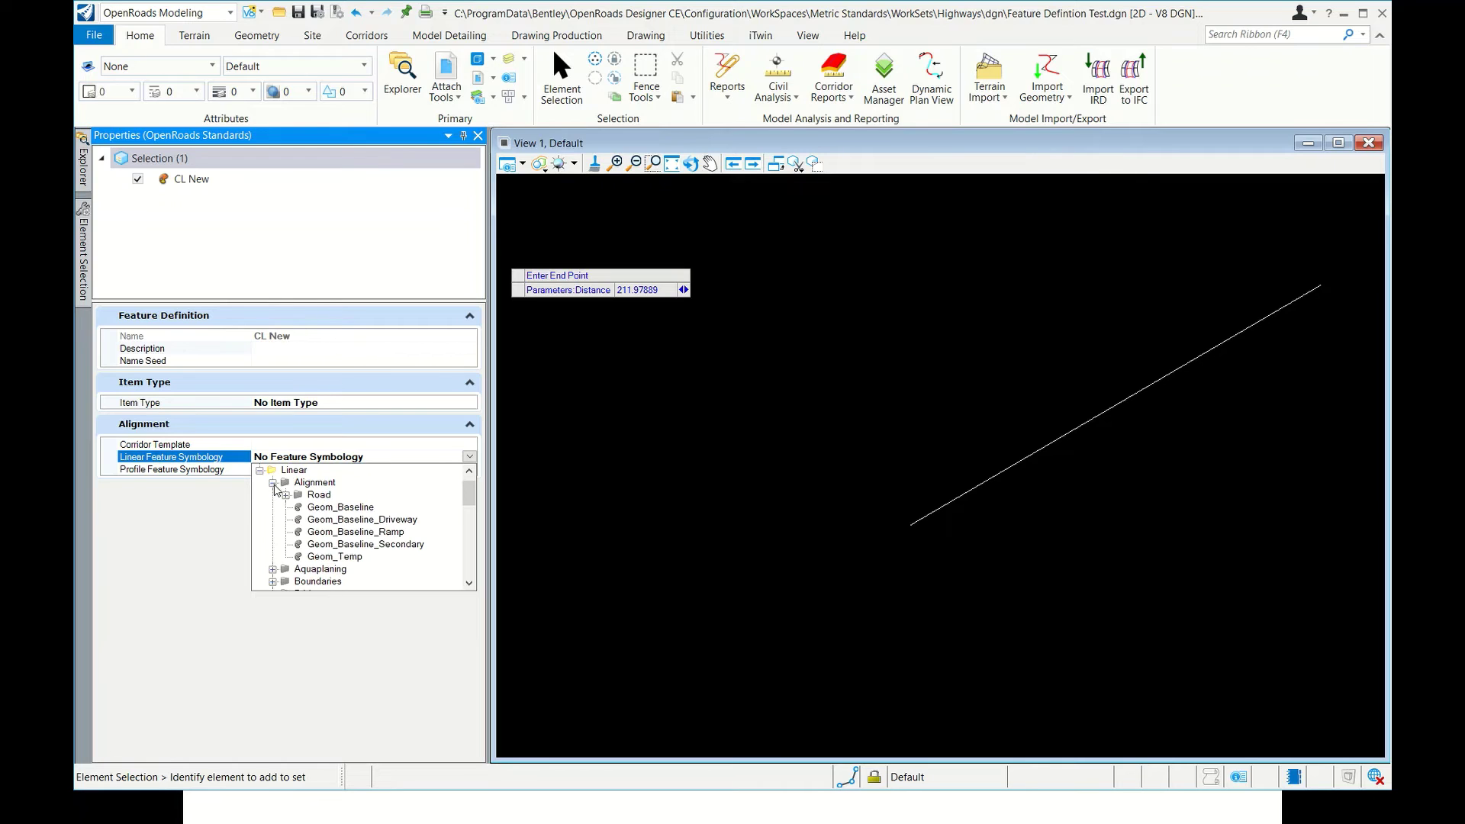
pyautogui.click(274, 486)
pyautogui.scroll(-8, 277, 492)
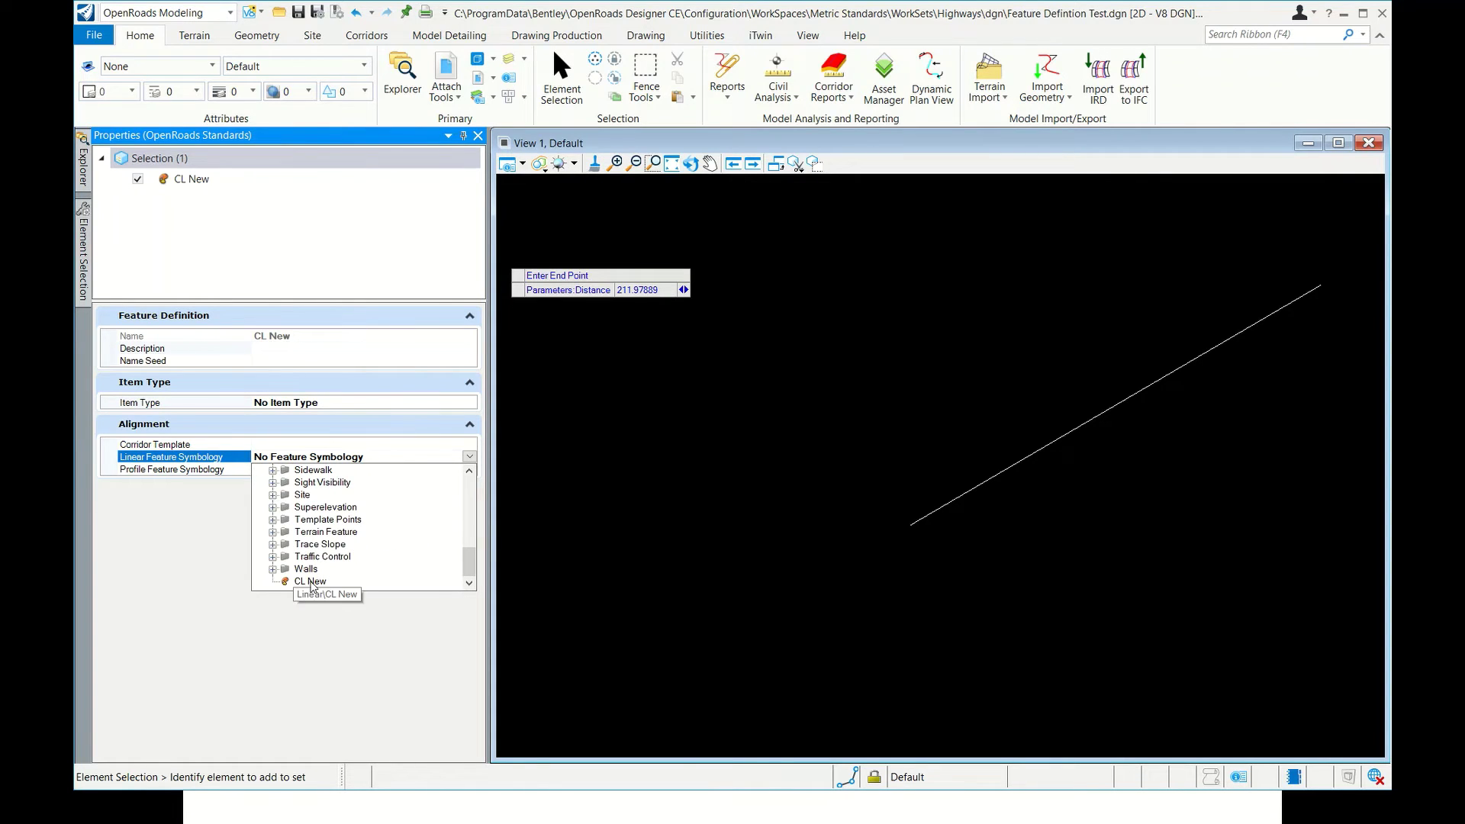
pyautogui.click(310, 582)
# Examine the Profile Feature Symbology choices for the CL New feature definition without picking one
pyautogui.click(441, 471)
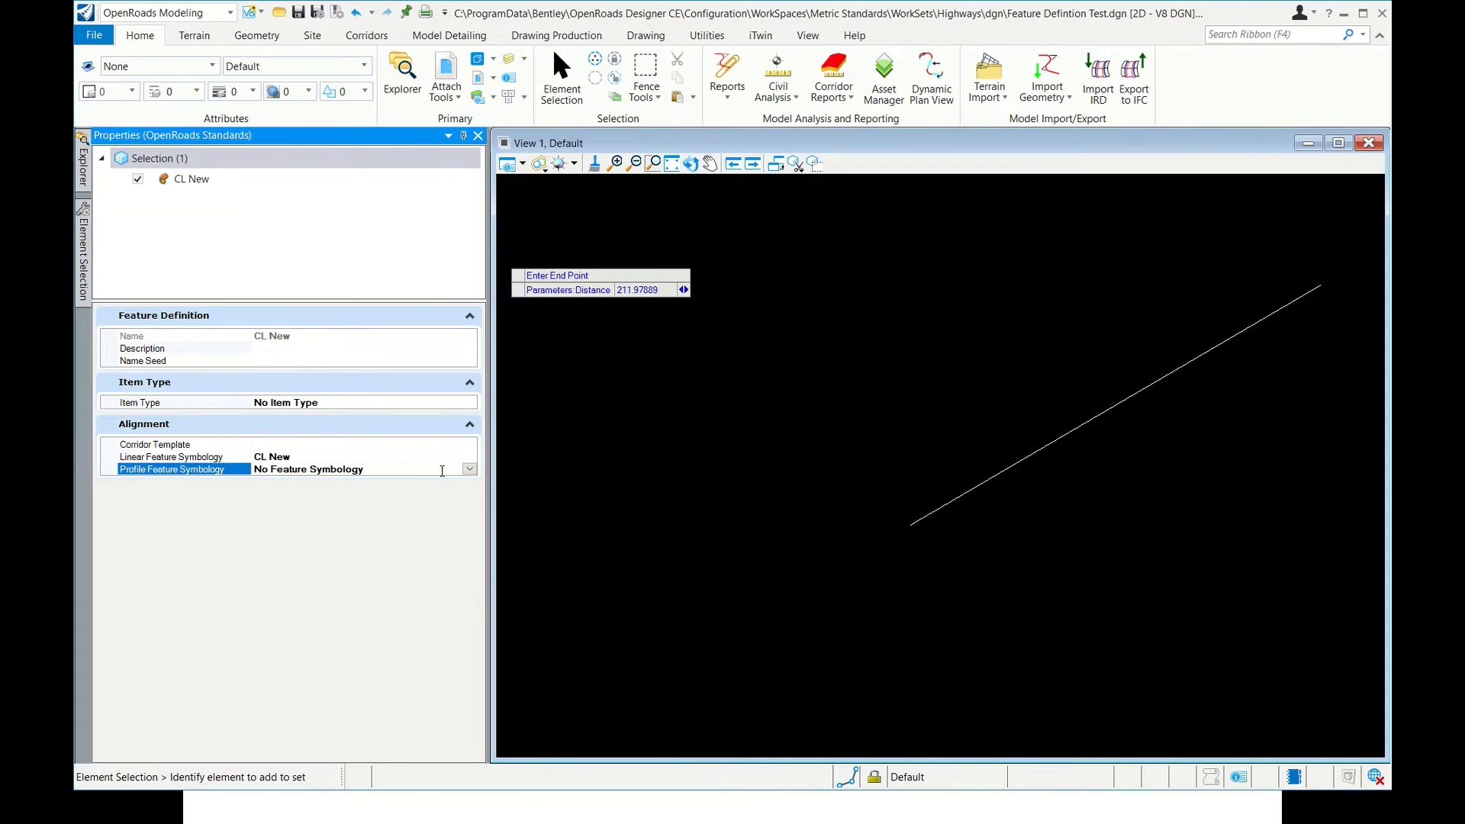
pyautogui.click(469, 470)
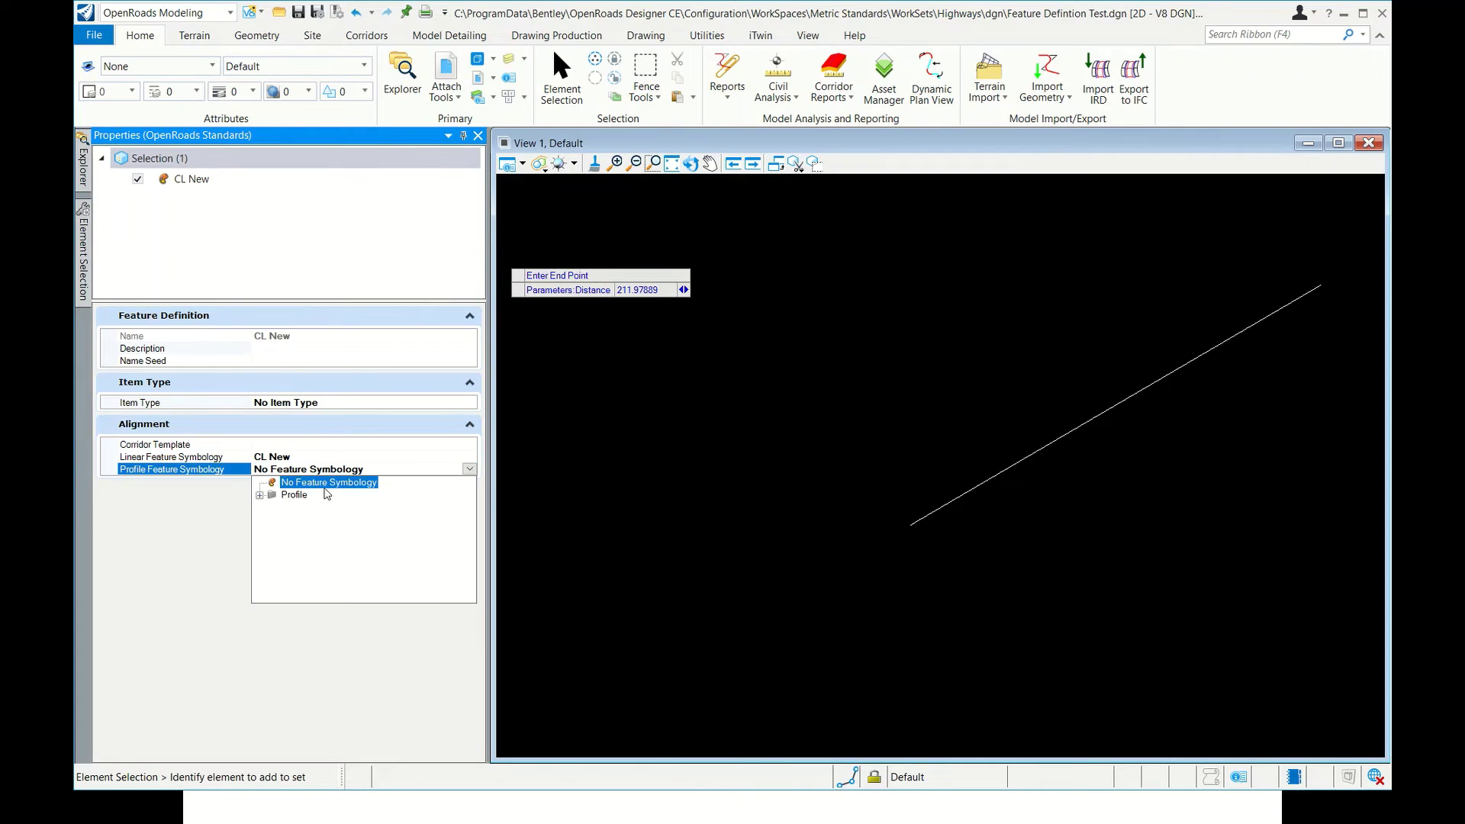
pyautogui.click(260, 495)
pyautogui.scroll(-5, 313, 574)
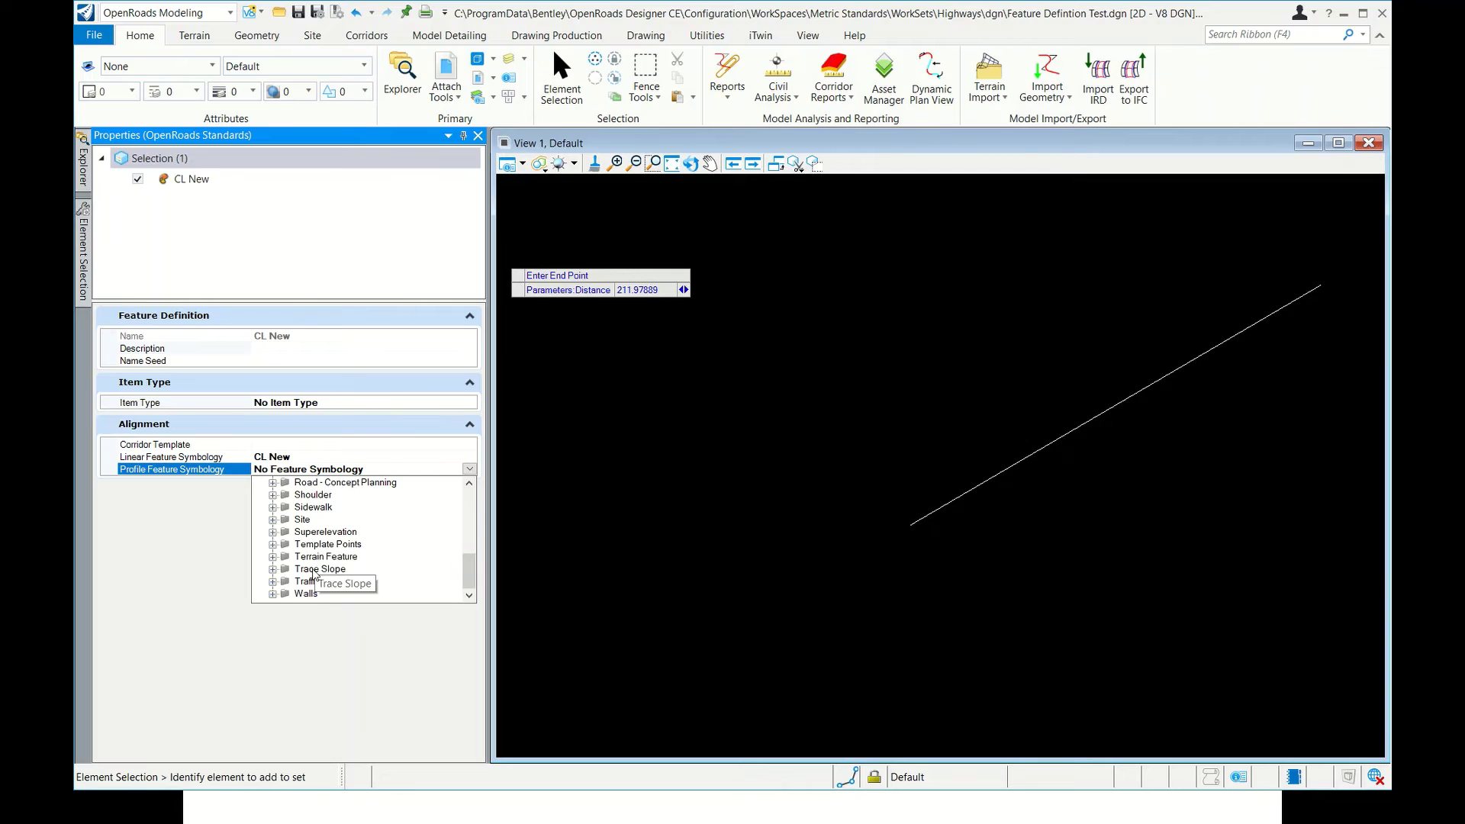
pyautogui.scroll(5, 313, 574)
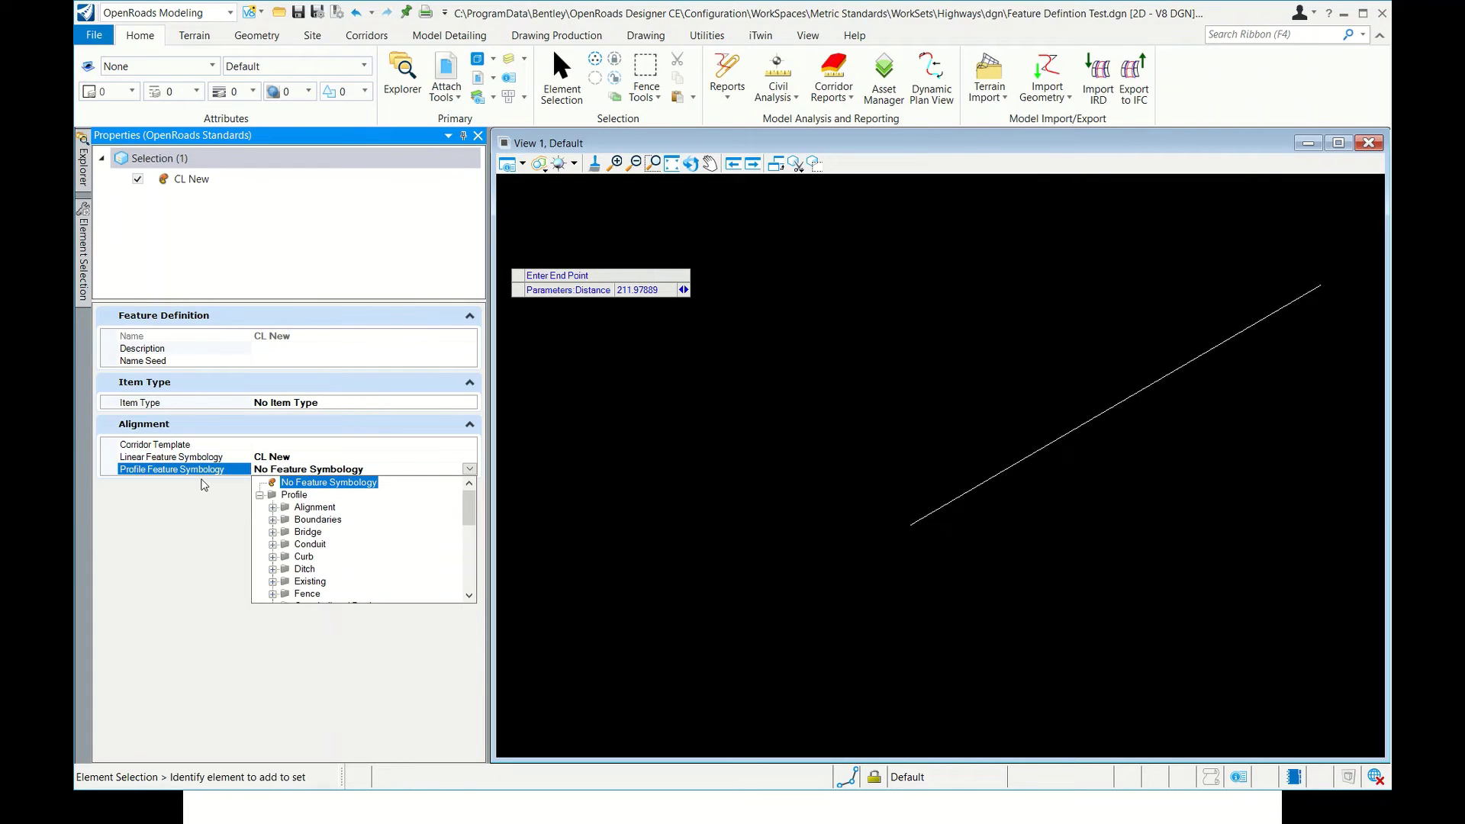
pyautogui.click(188, 507)
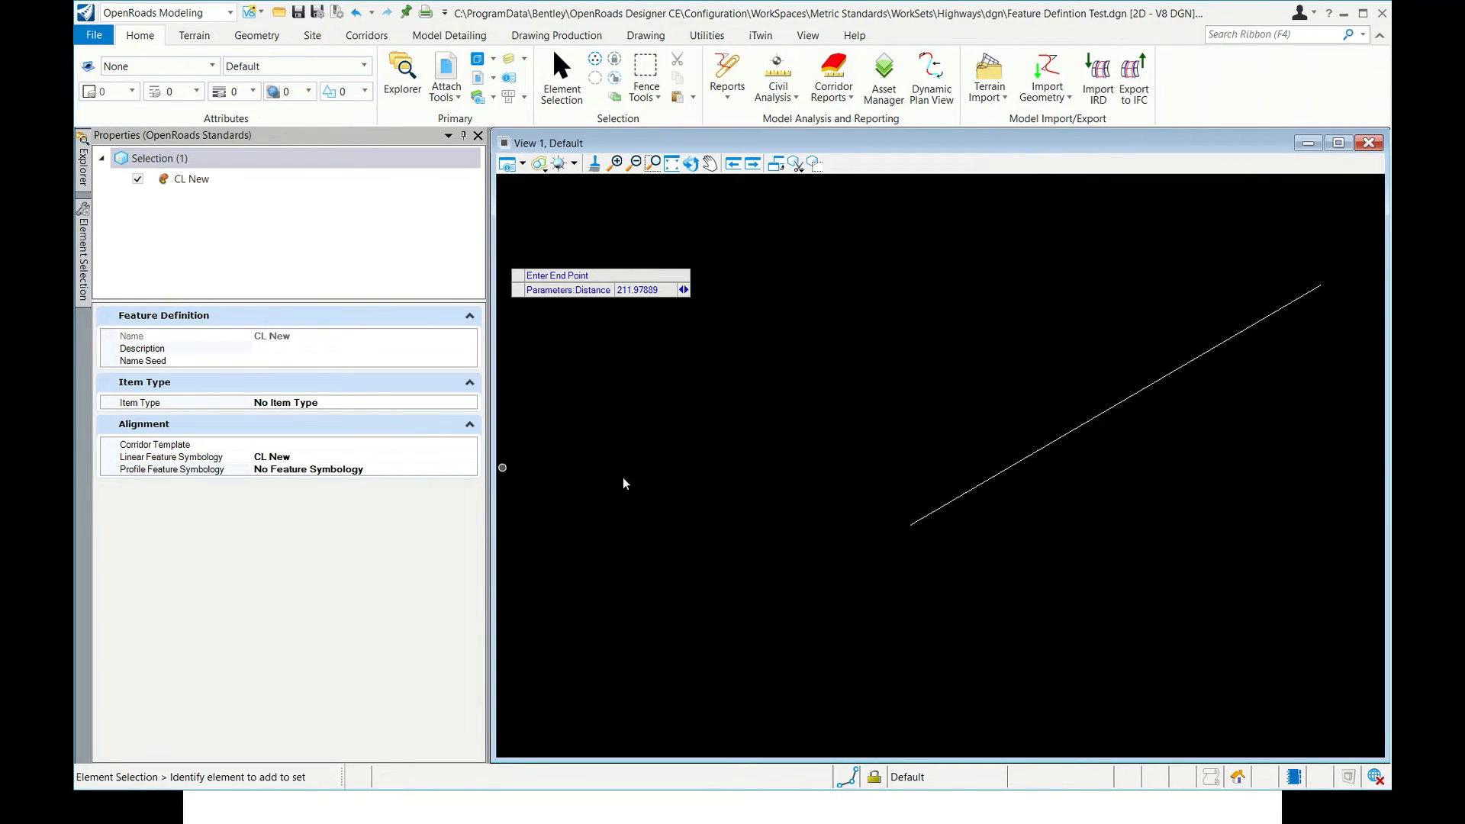
pyautogui.click(303, 458)
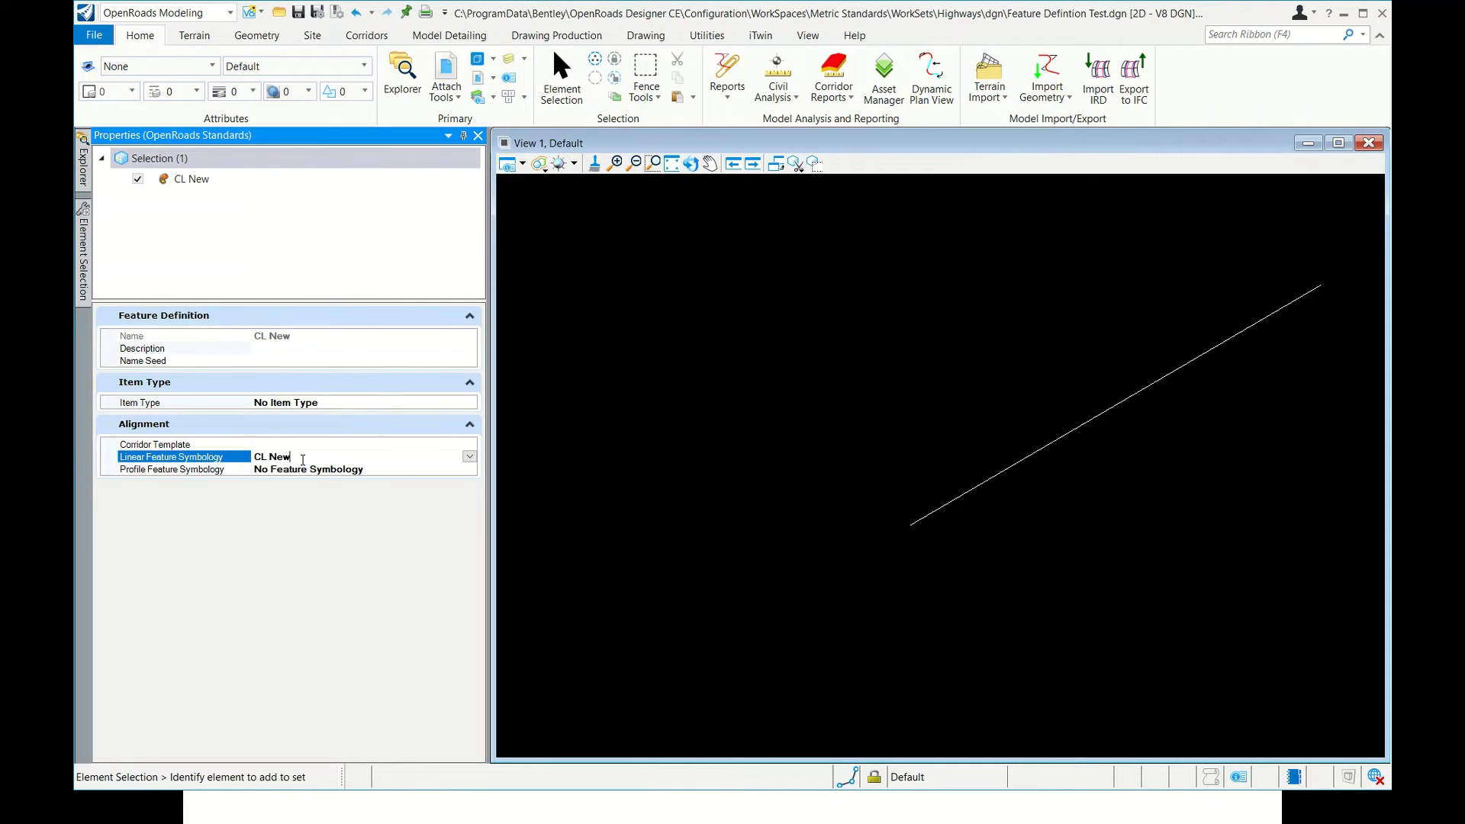
# Open the properties of the CL New linear feature symbology and close the Element Selection settings covering them
pyautogui.moveTo(82, 160)
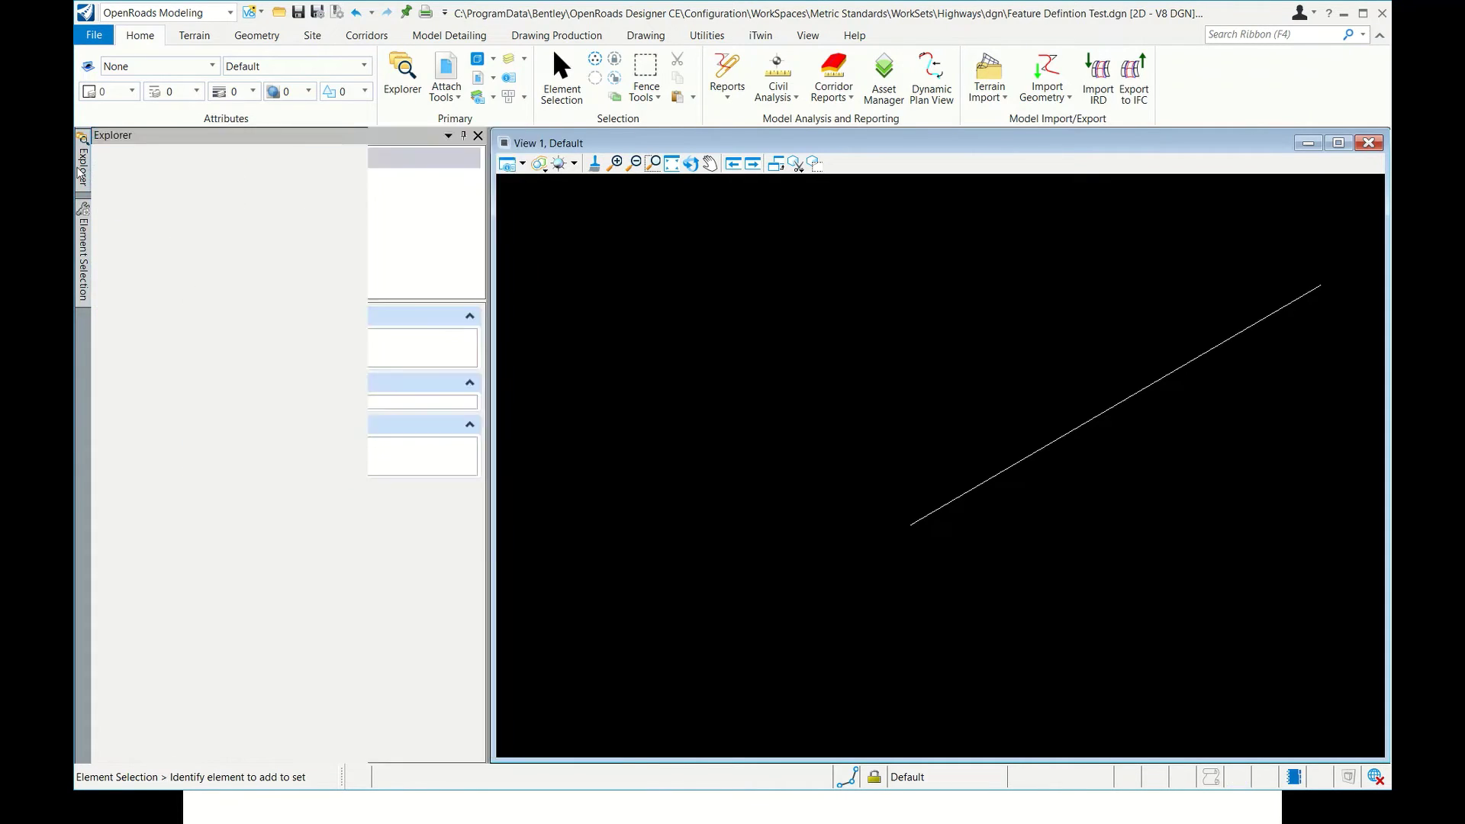
pyautogui.scroll(-9, 206, 481)
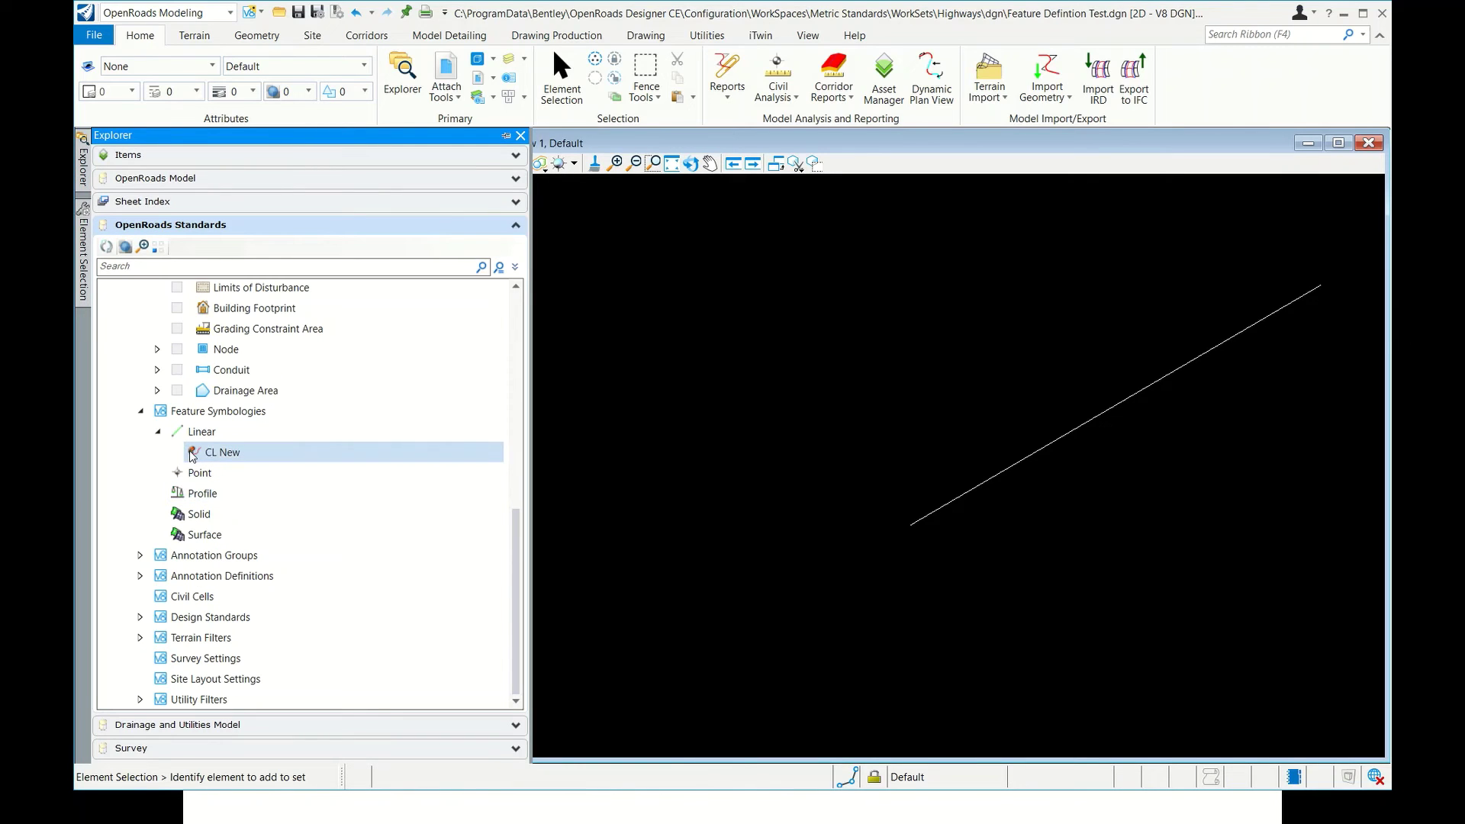
pyautogui.rightClick(281, 460)
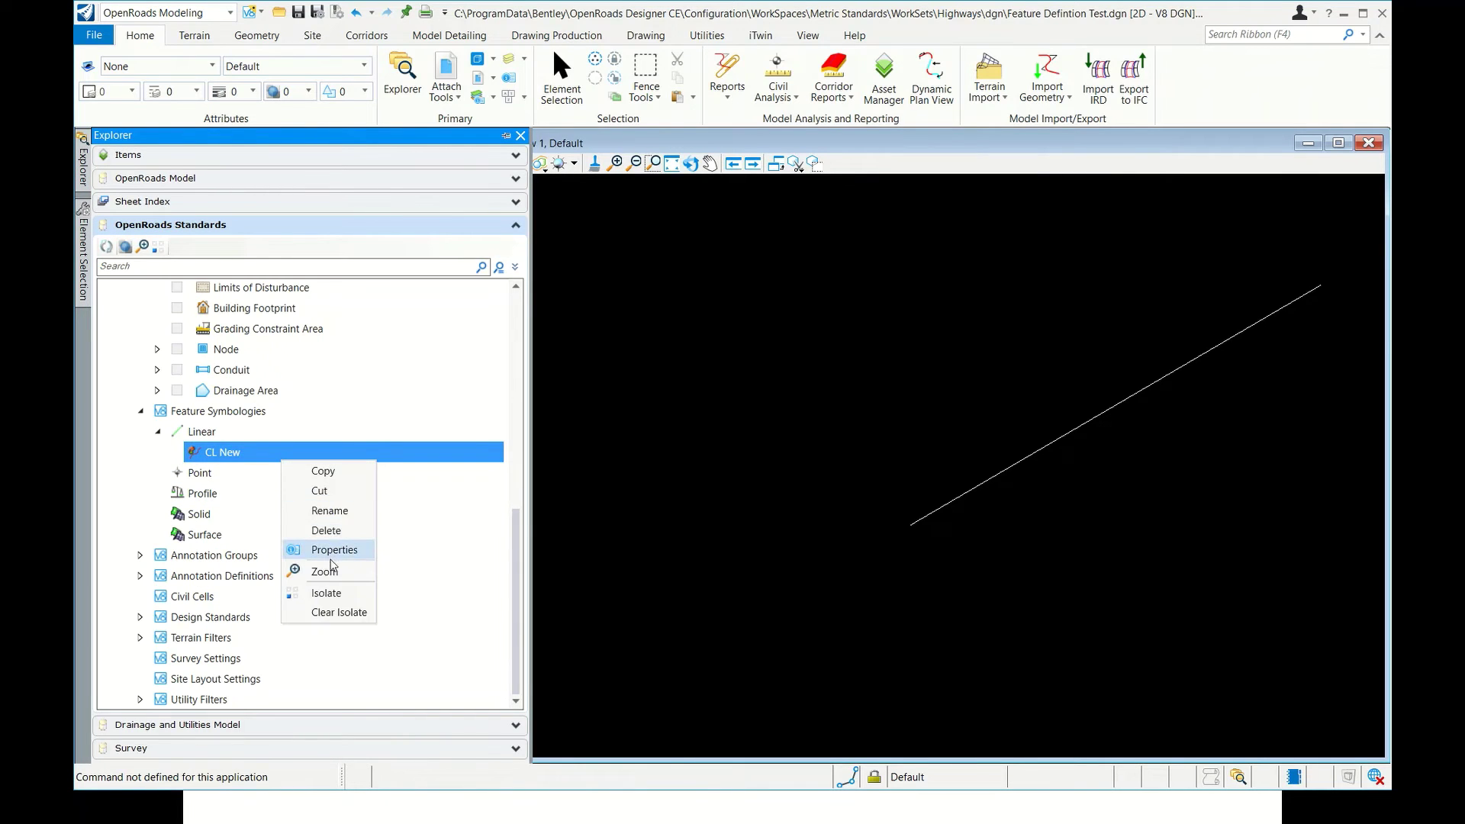
pyautogui.click(333, 551)
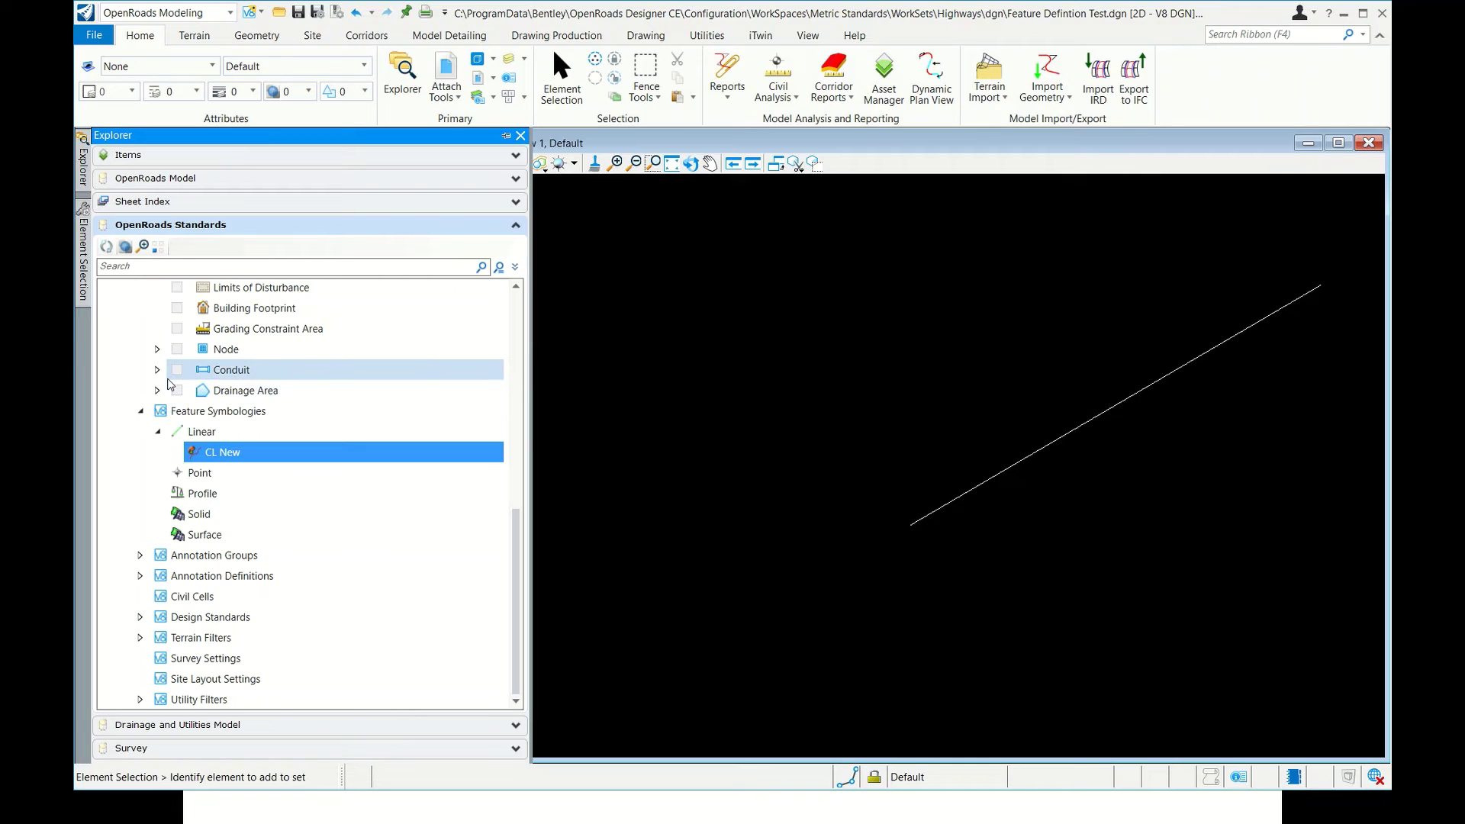
pyautogui.moveTo(86, 258)
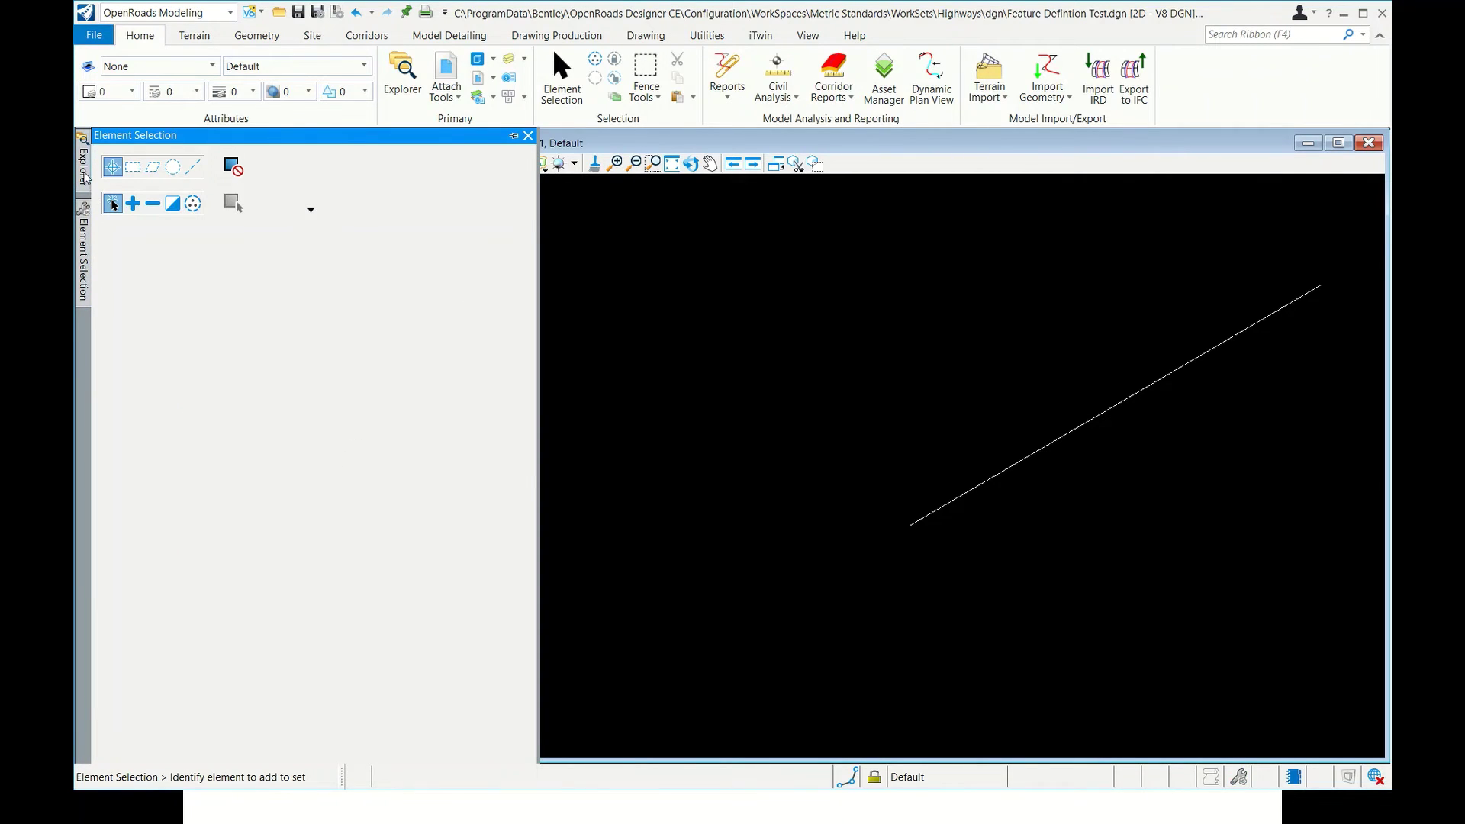
pyautogui.moveTo(84, 160)
pyautogui.rightClick(242, 455)
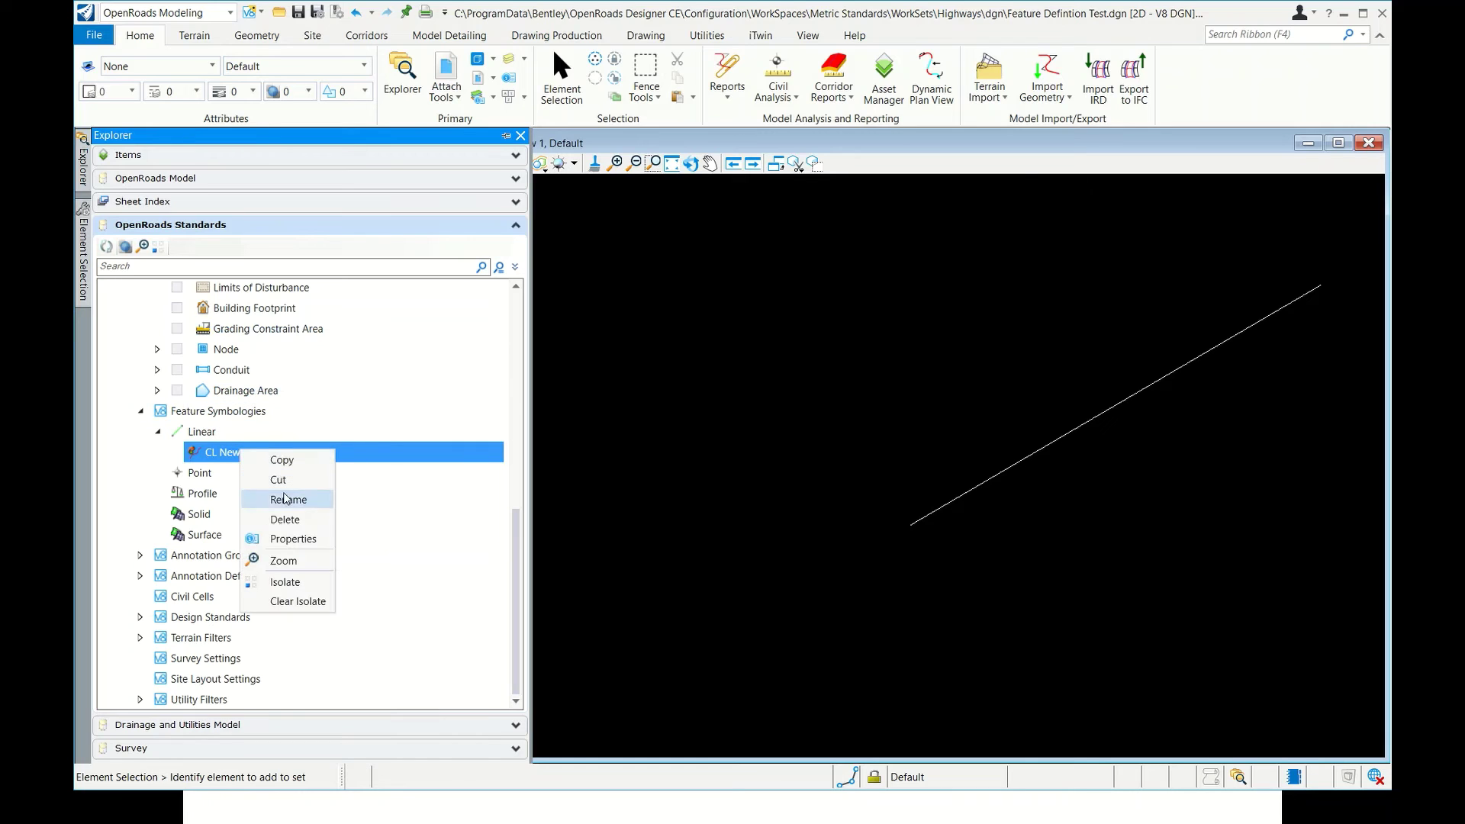
pyautogui.click(291, 542)
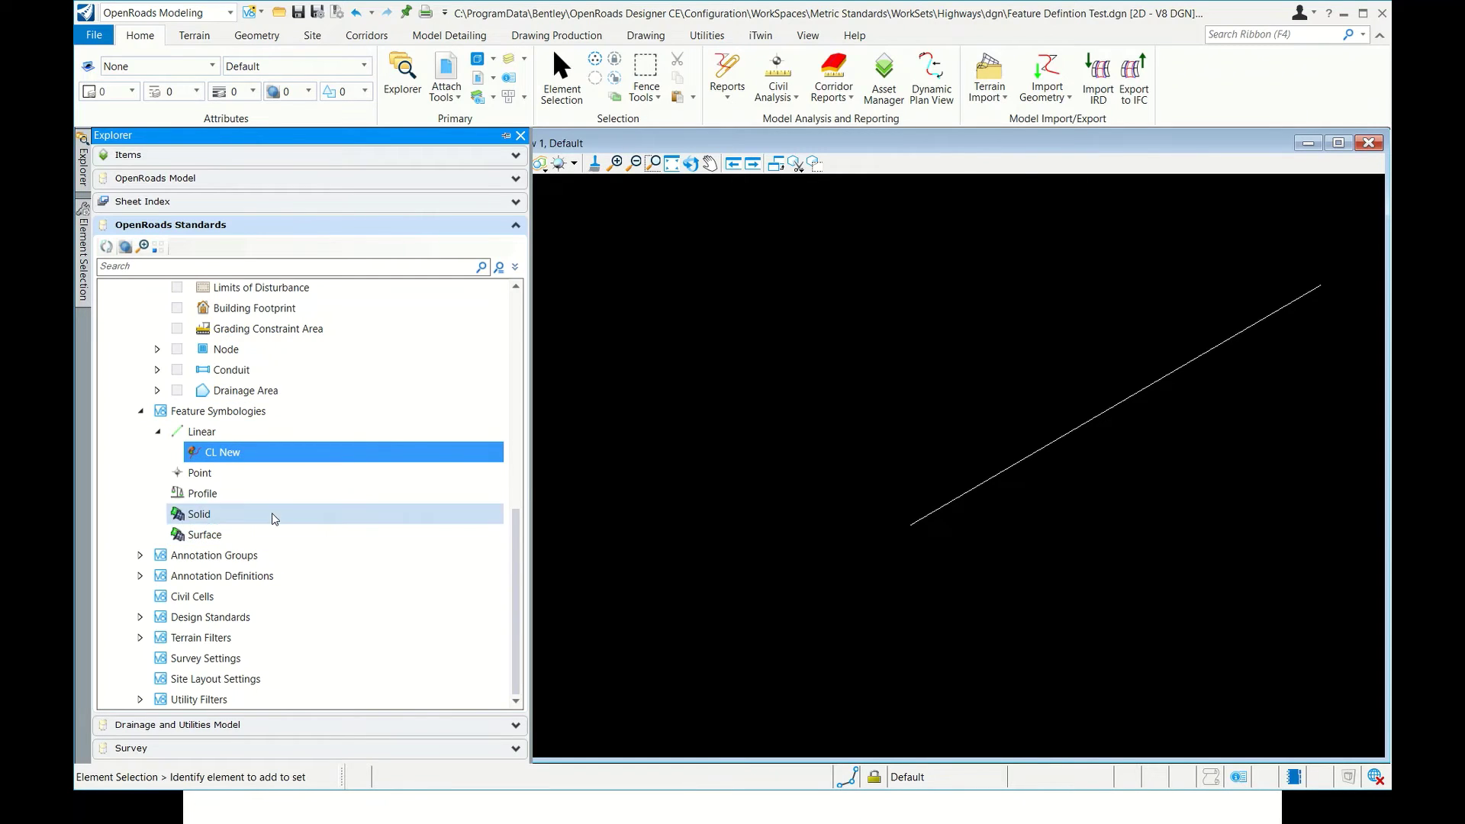
pyautogui.moveTo(85, 251)
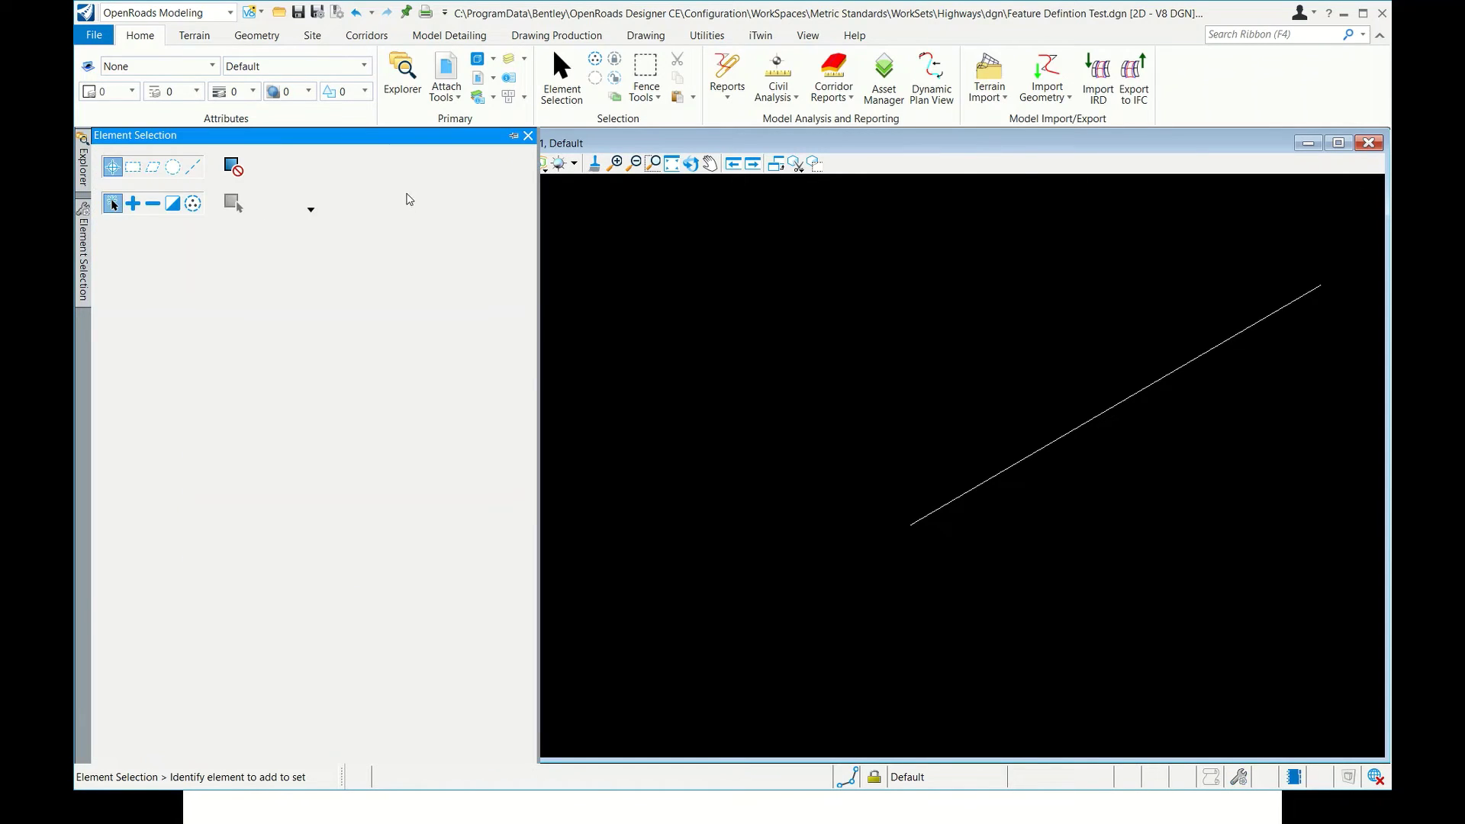
pyautogui.click(528, 136)
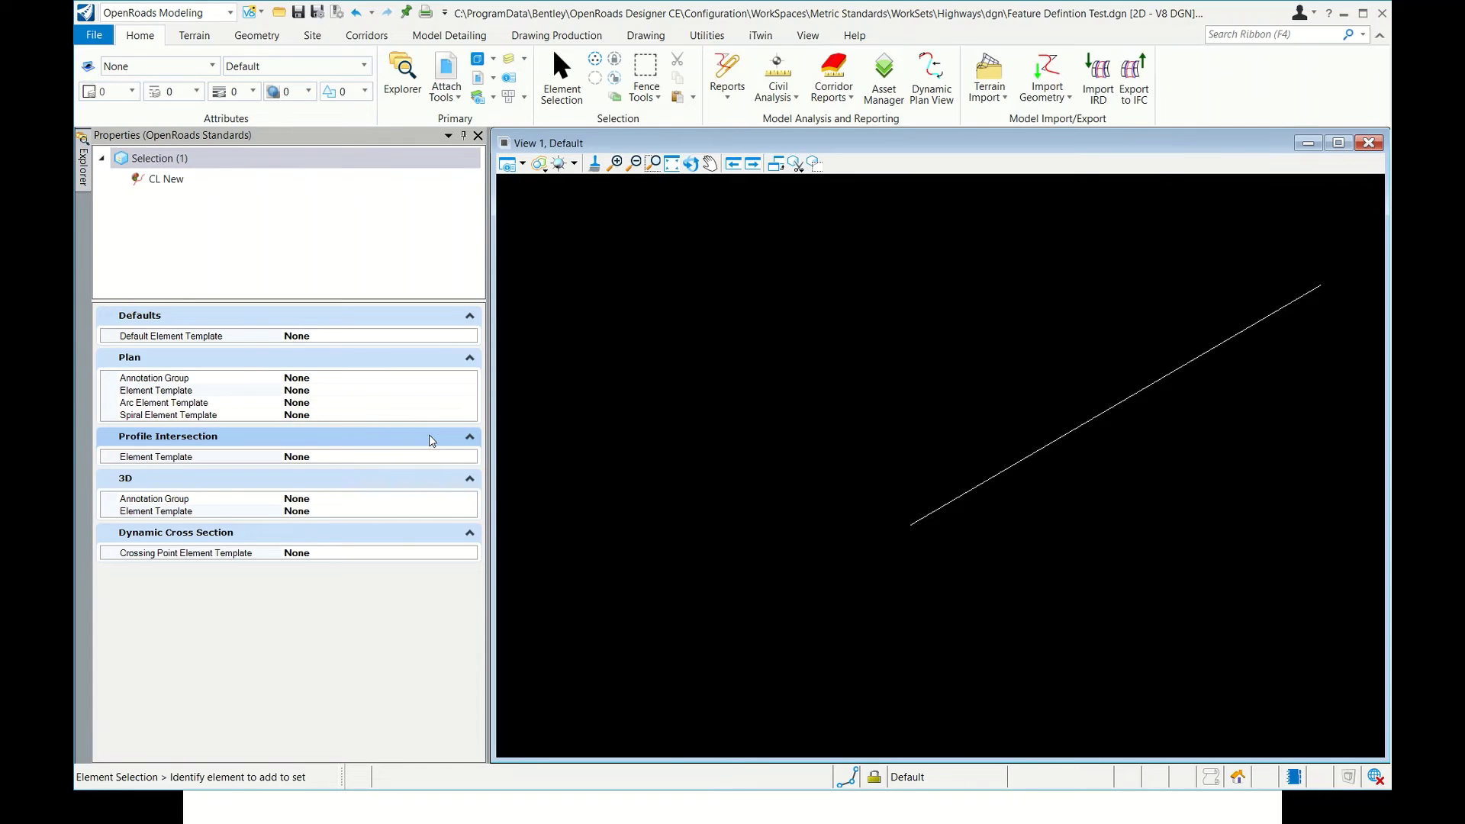
# Set the plan Element Template of the CL New linear symbology to New Template Group\CL New
pyautogui.click(429, 383)
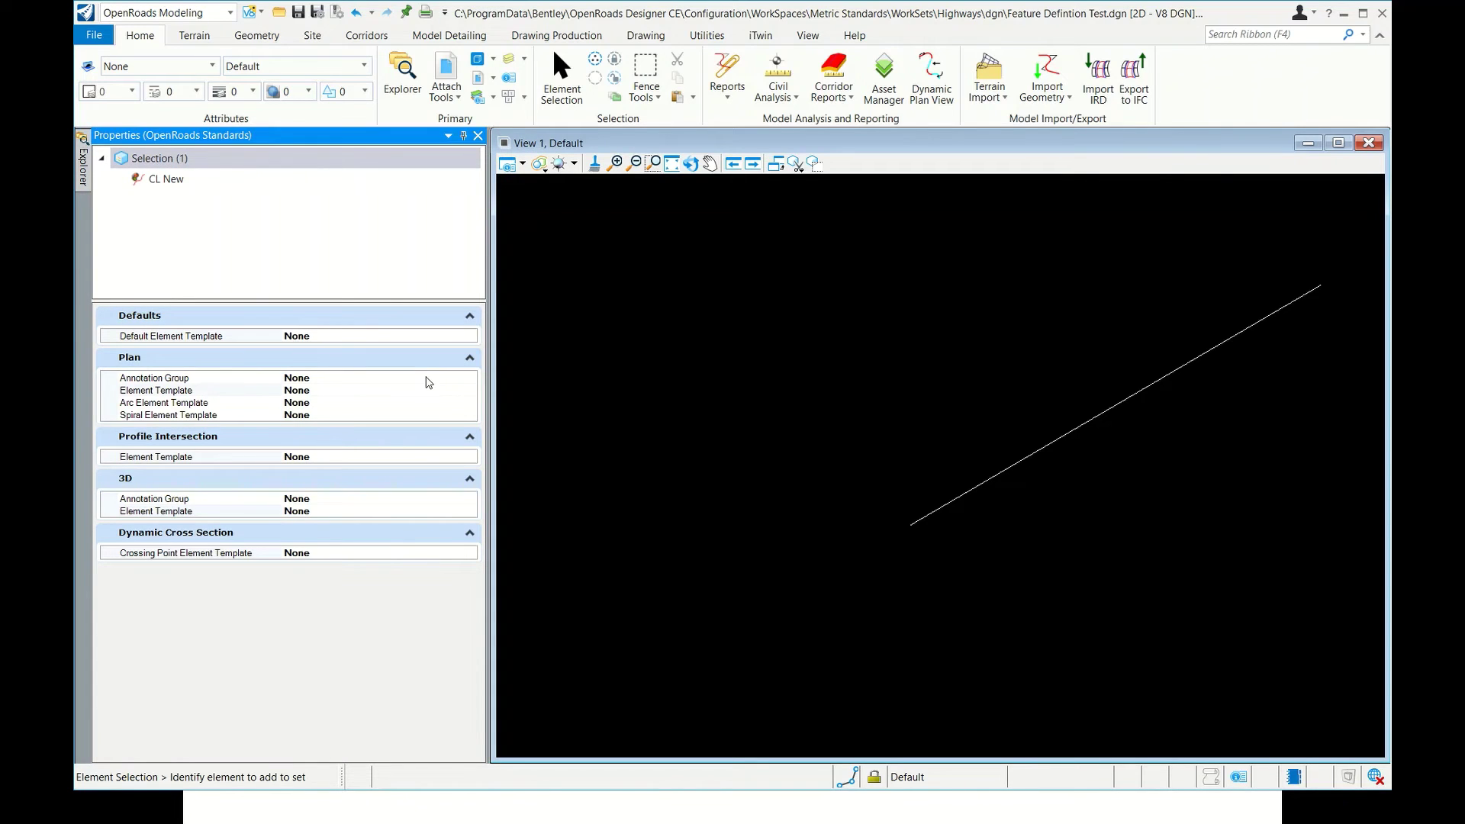
pyautogui.click(441, 377)
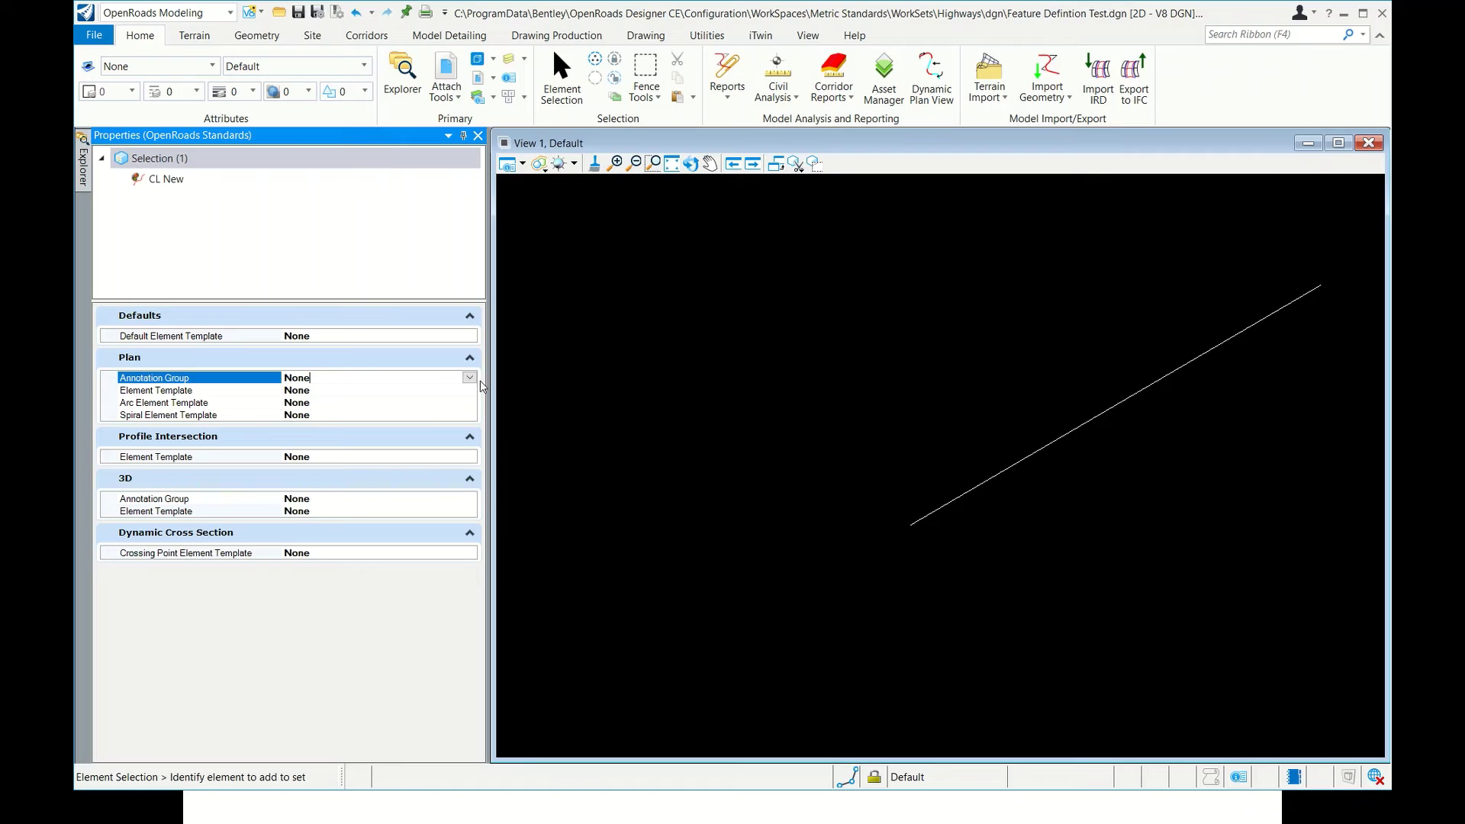
pyautogui.click(459, 392)
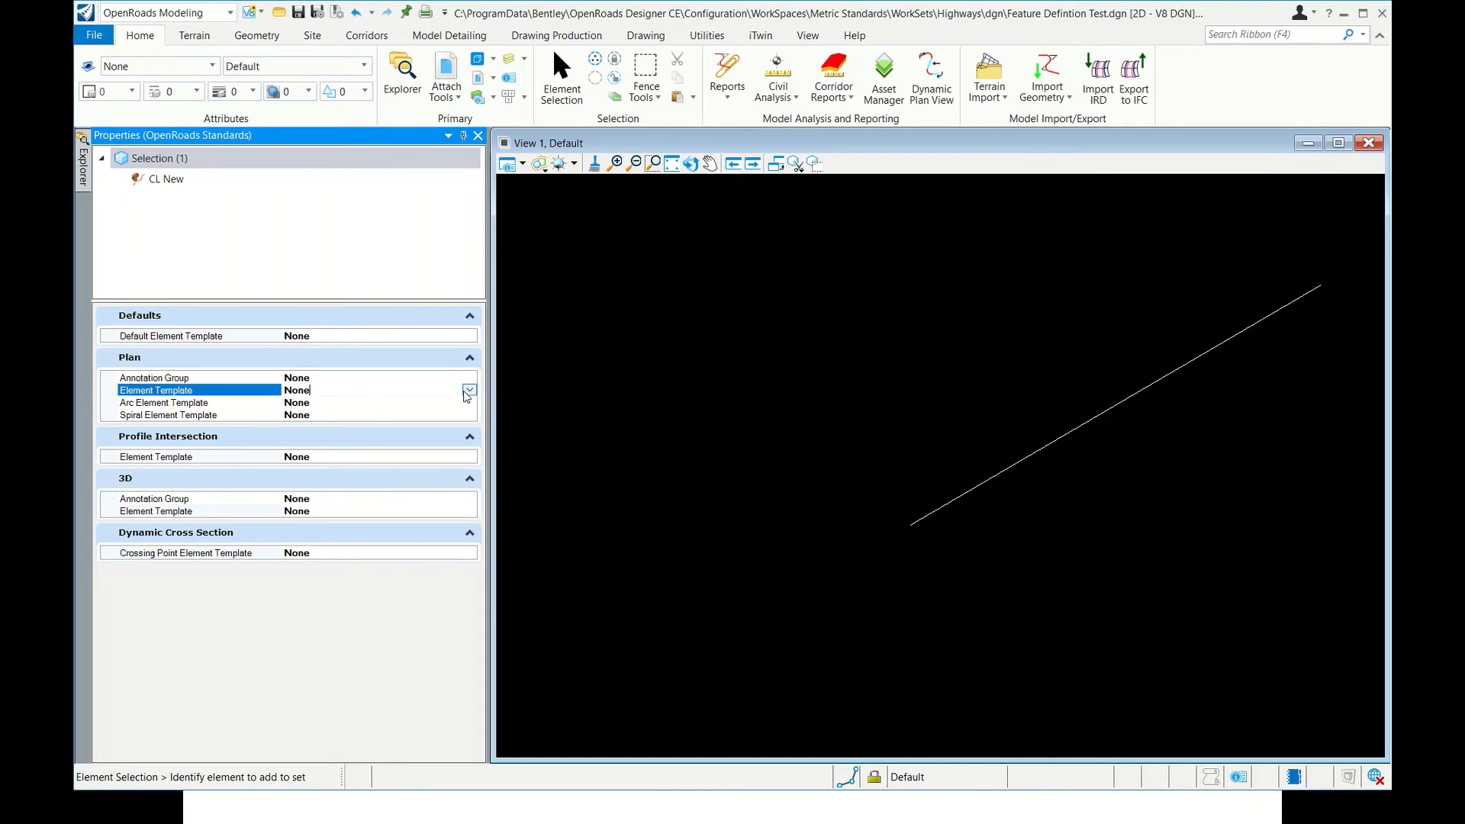
pyautogui.click(469, 391)
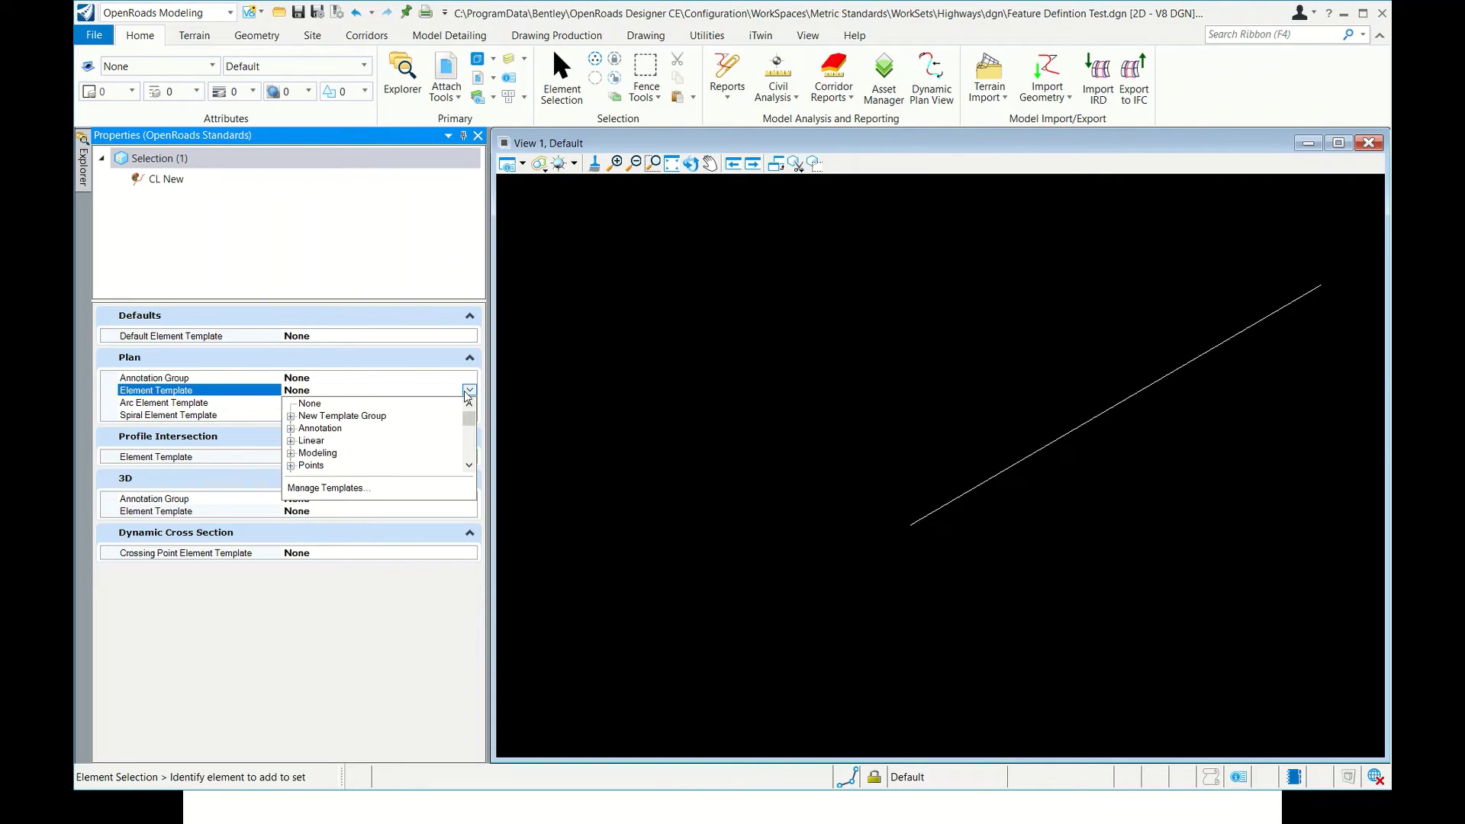
pyautogui.click(291, 416)
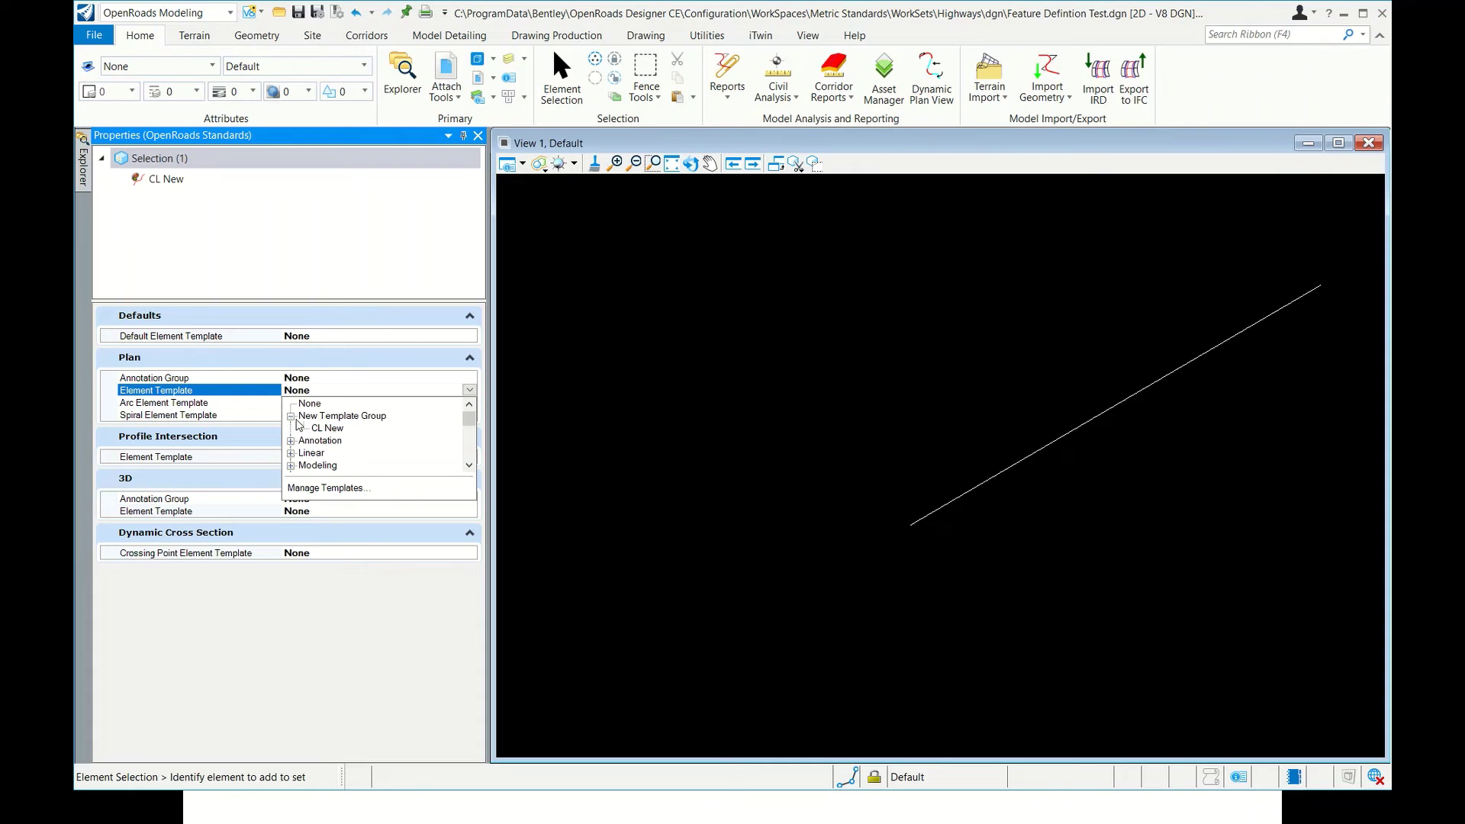
pyautogui.click(328, 429)
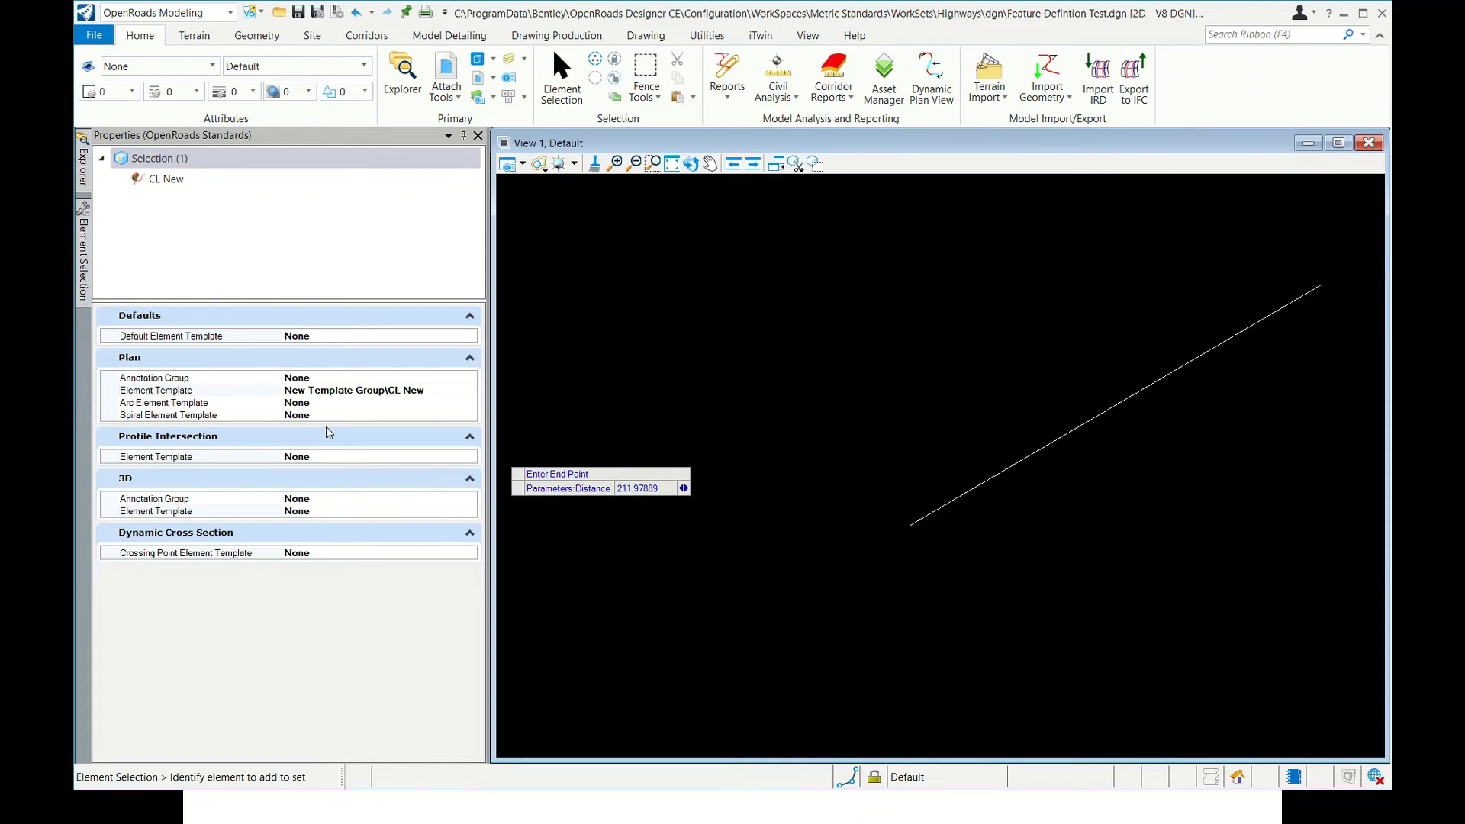
# Set the plan Arc Element Template of the CL New linear symbology to New Template Group\CL New
pyautogui.click(432, 413)
pyautogui.click(466, 404)
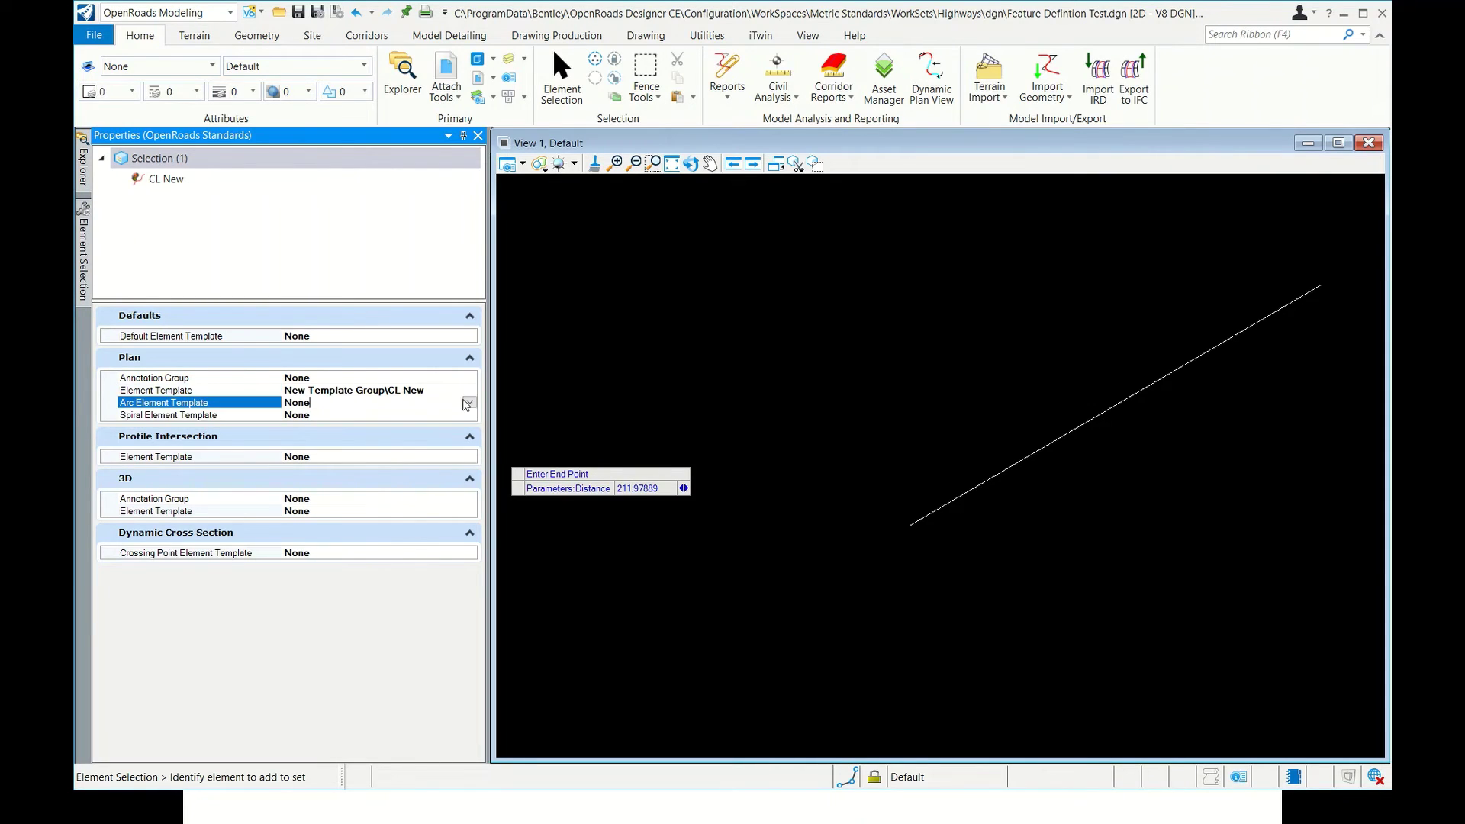
pyautogui.click(468, 403)
pyautogui.click(291, 428)
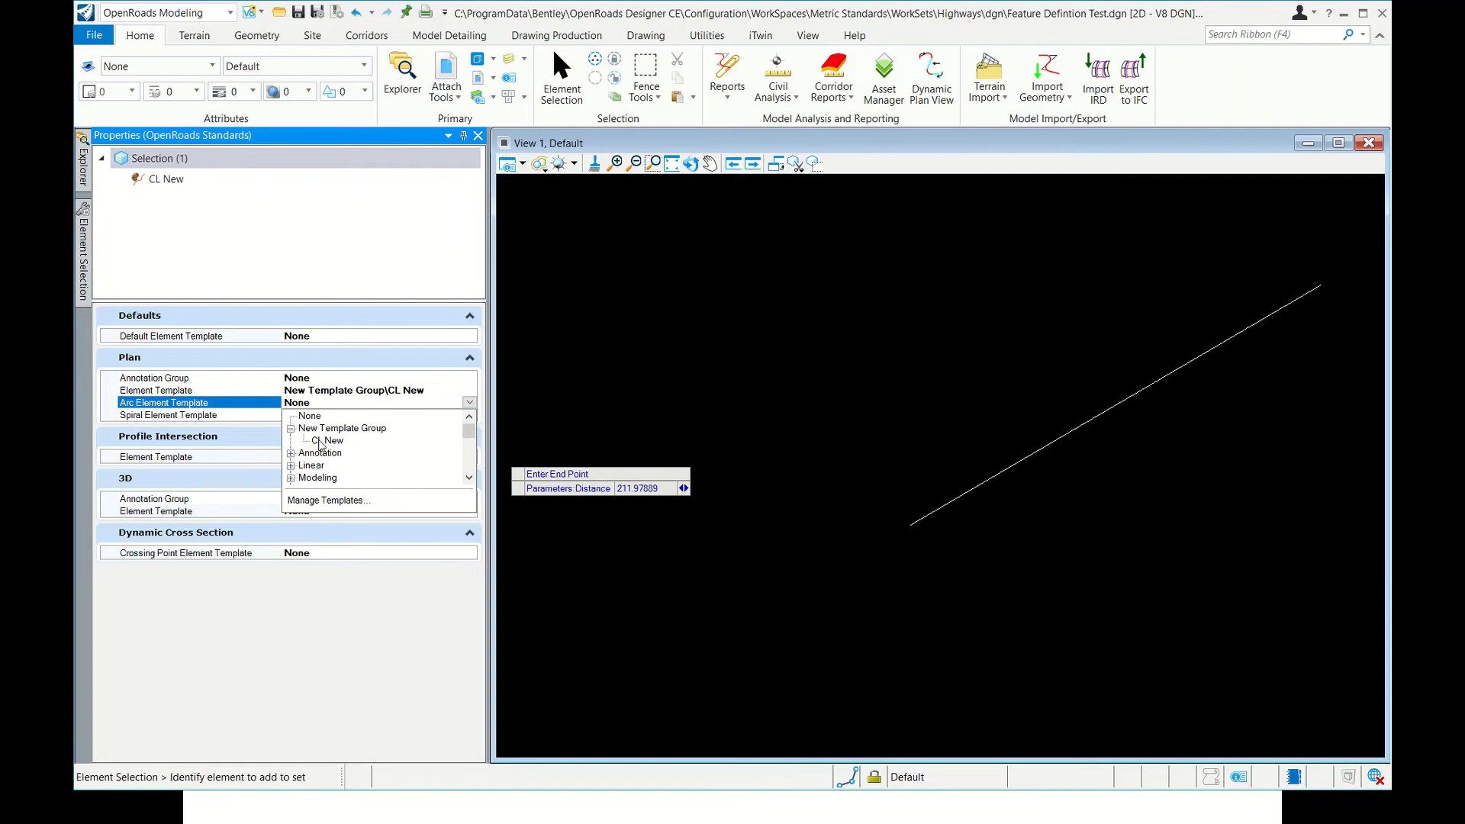
pyautogui.click(320, 440)
# Set the plan Spiral Element Template of the CL New linear symbology to New Template Group\CL New
pyautogui.click(432, 418)
pyautogui.click(468, 415)
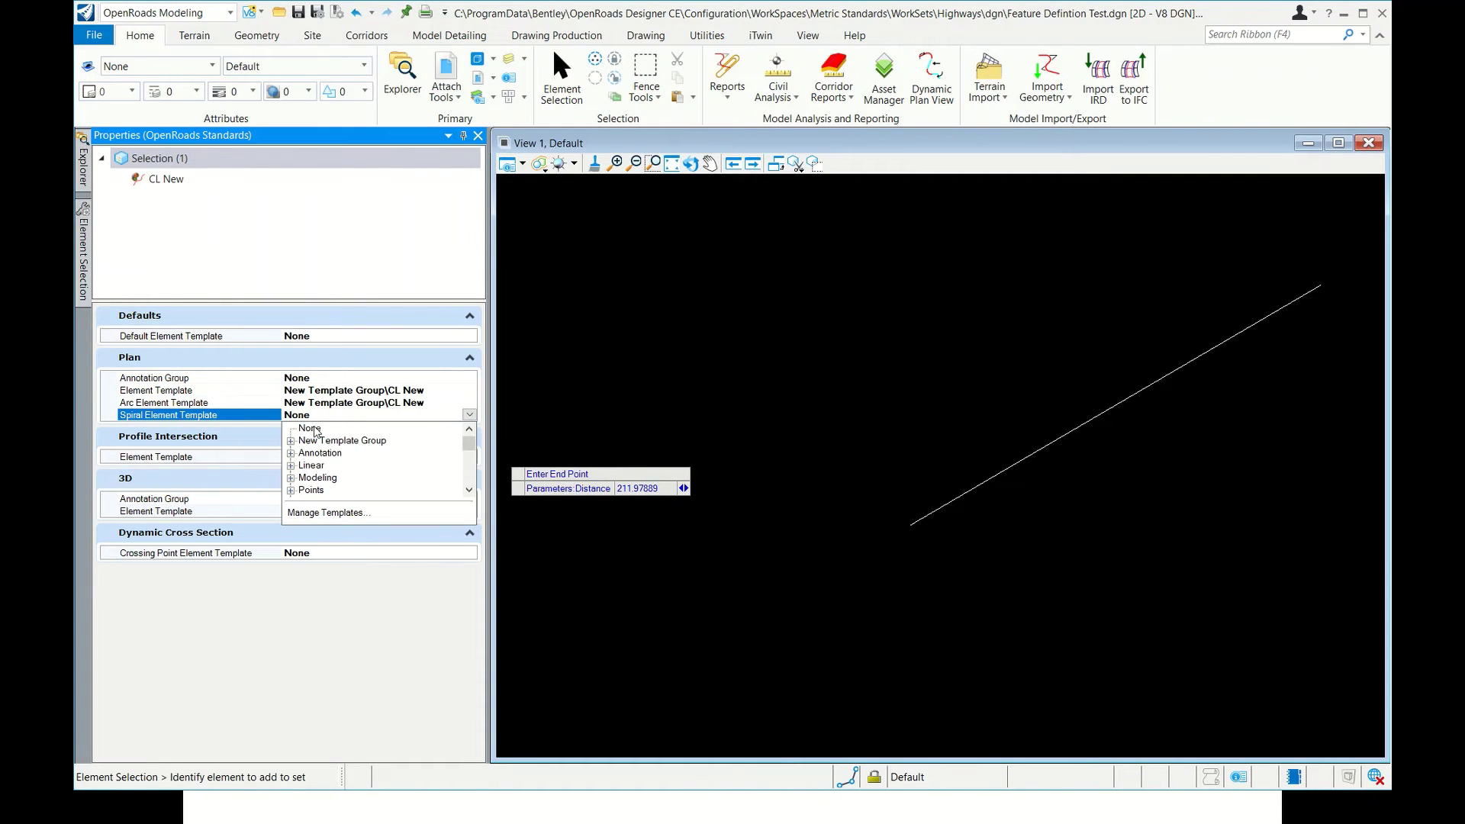
pyautogui.click(291, 441)
pyautogui.click(324, 453)
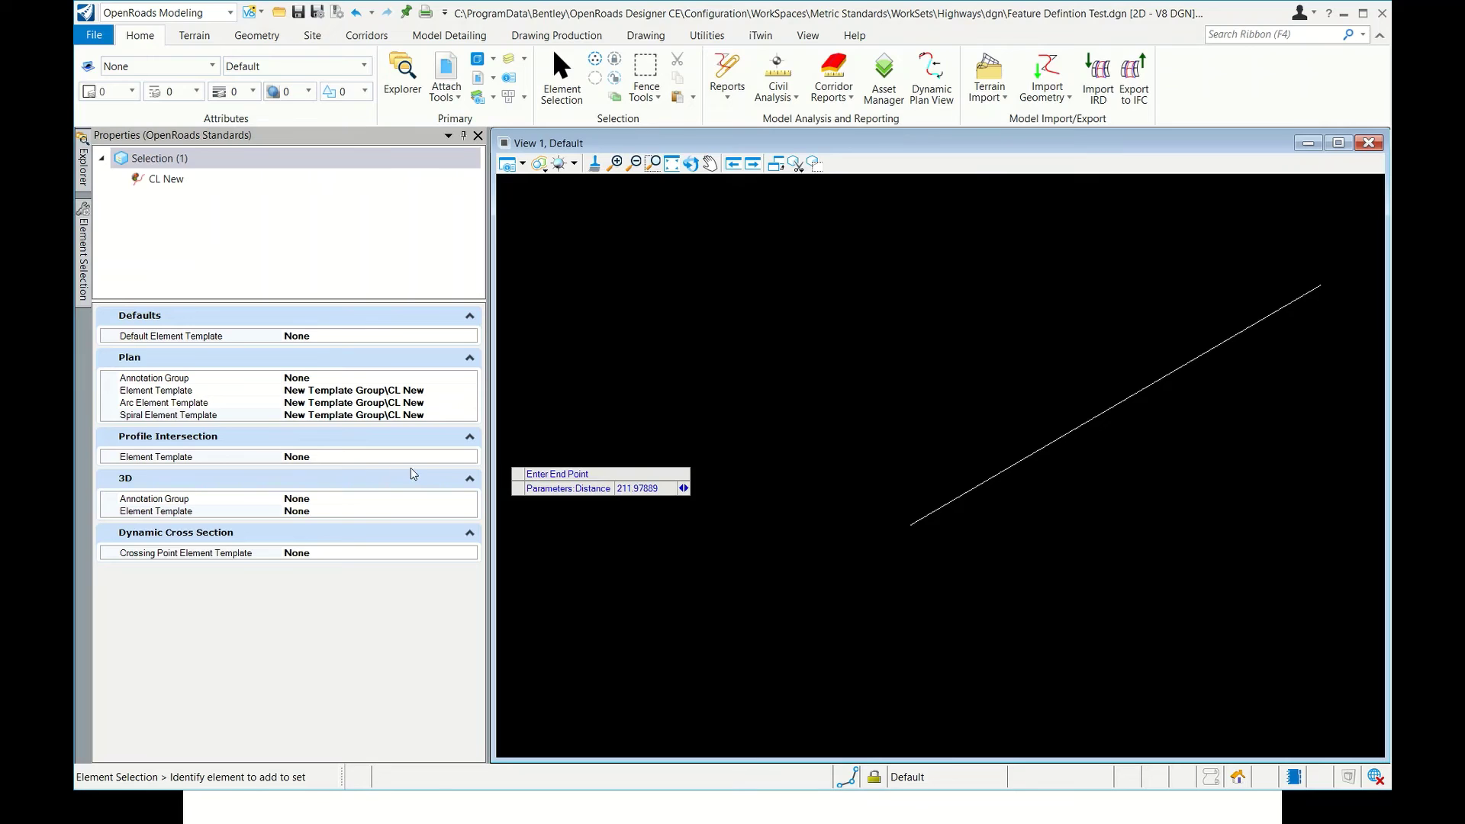
# Set the 3D Element Template of the CL New linear symbology to New Template Group\CL New
pyautogui.click(442, 500)
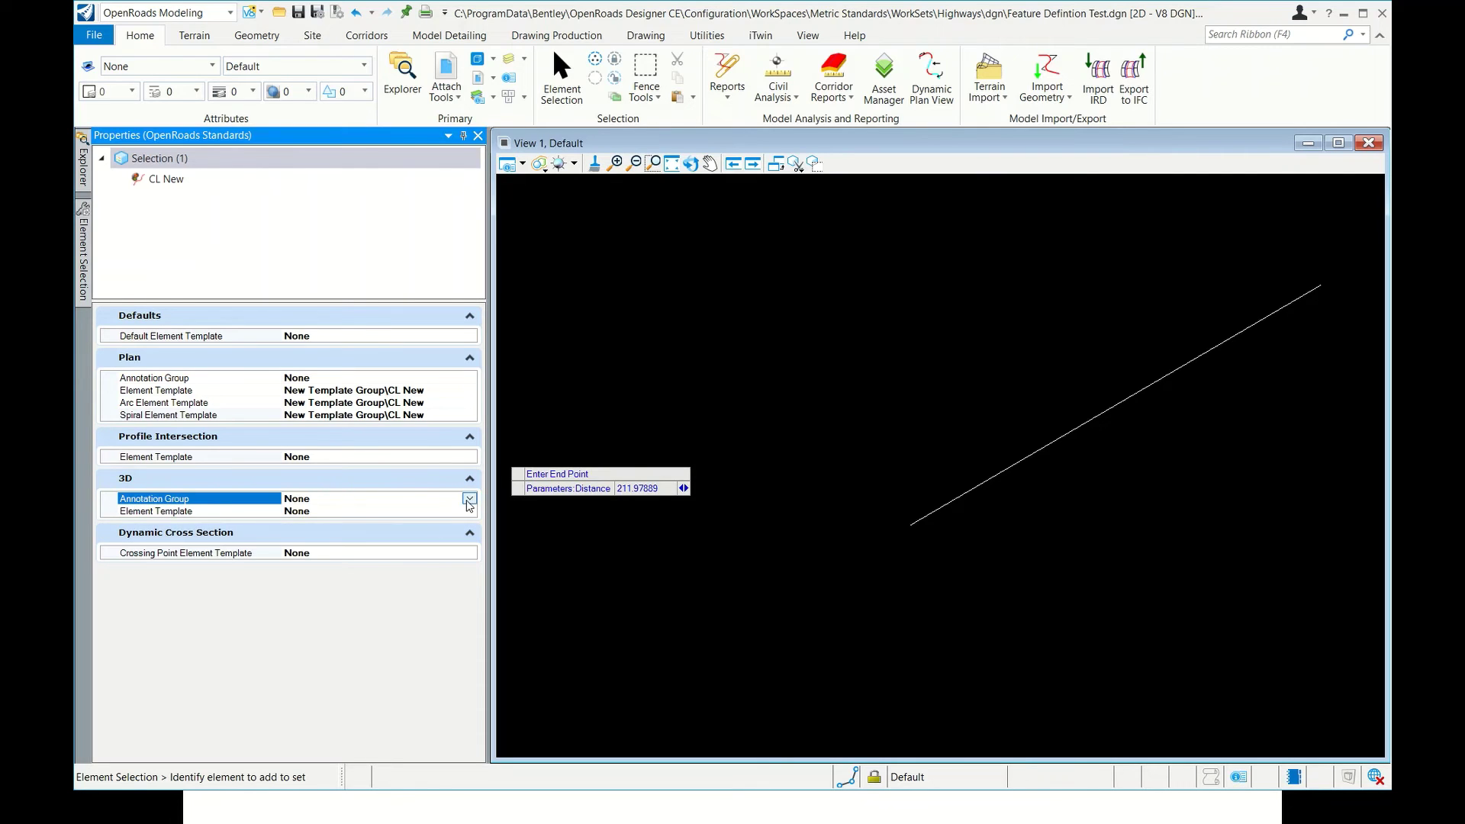
pyautogui.click(470, 500)
pyautogui.click(434, 510)
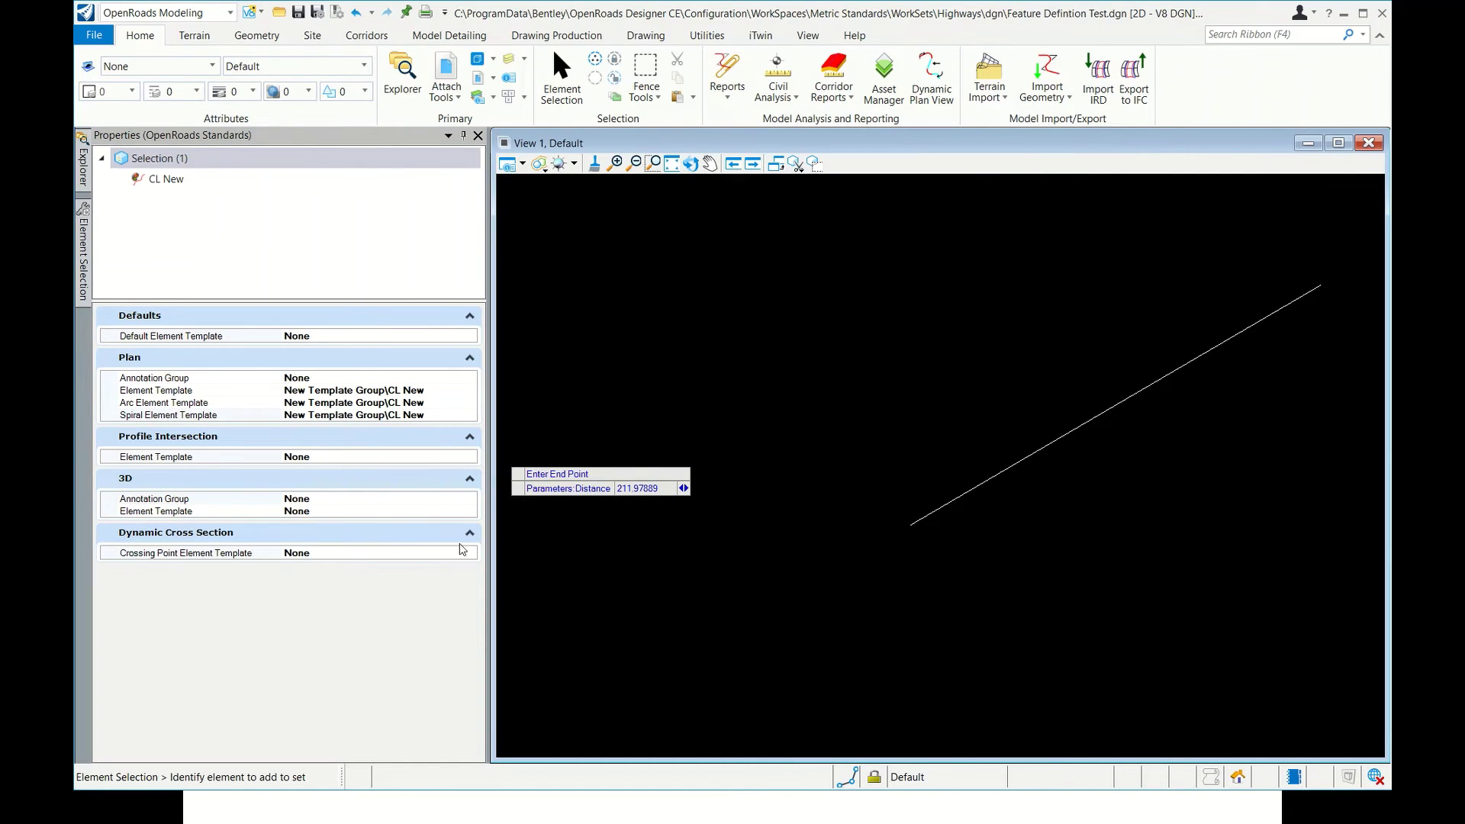
pyautogui.click(458, 511)
pyautogui.click(469, 510)
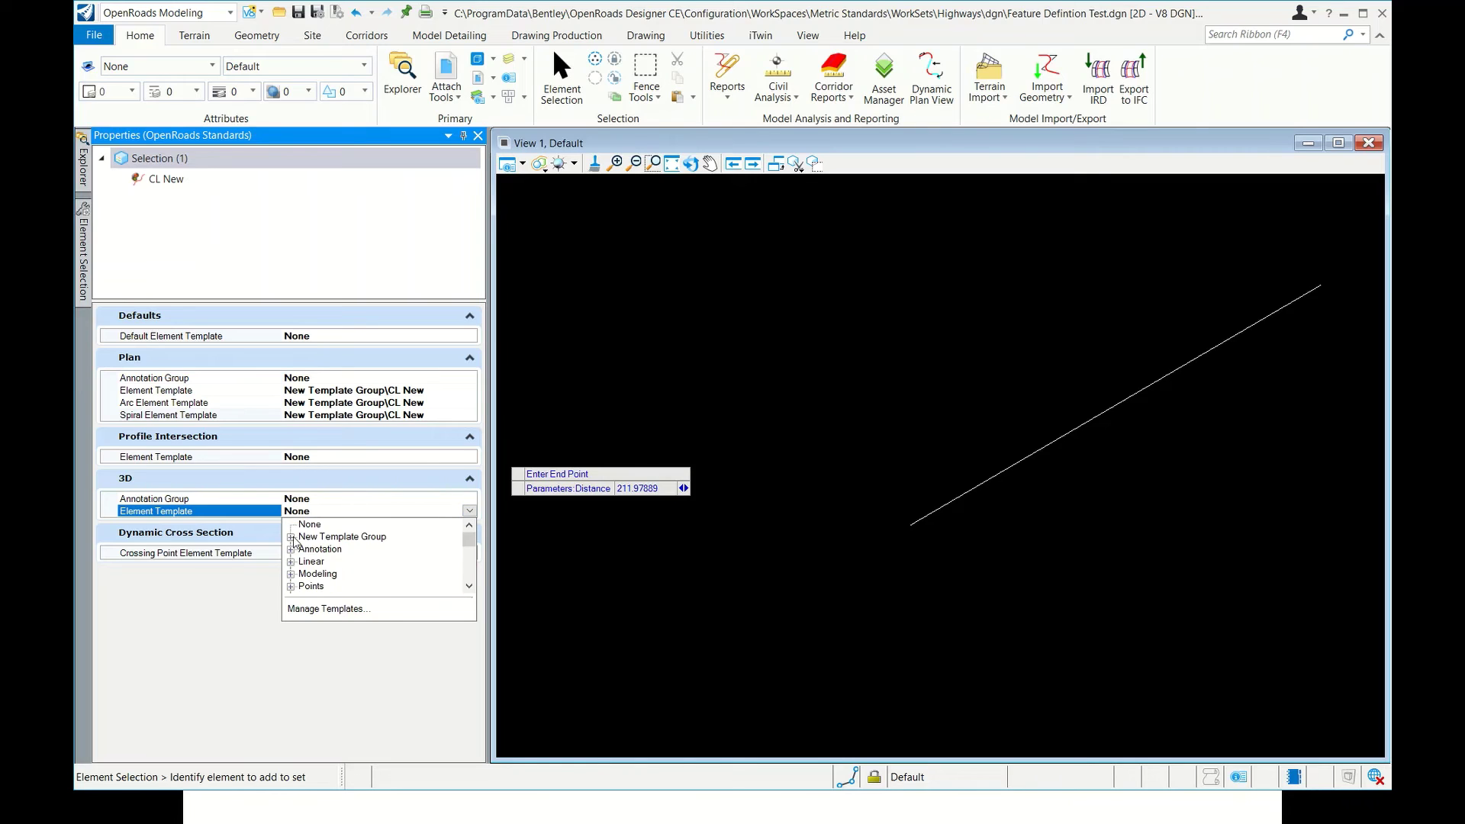
pyautogui.click(292, 539)
pyautogui.click(316, 549)
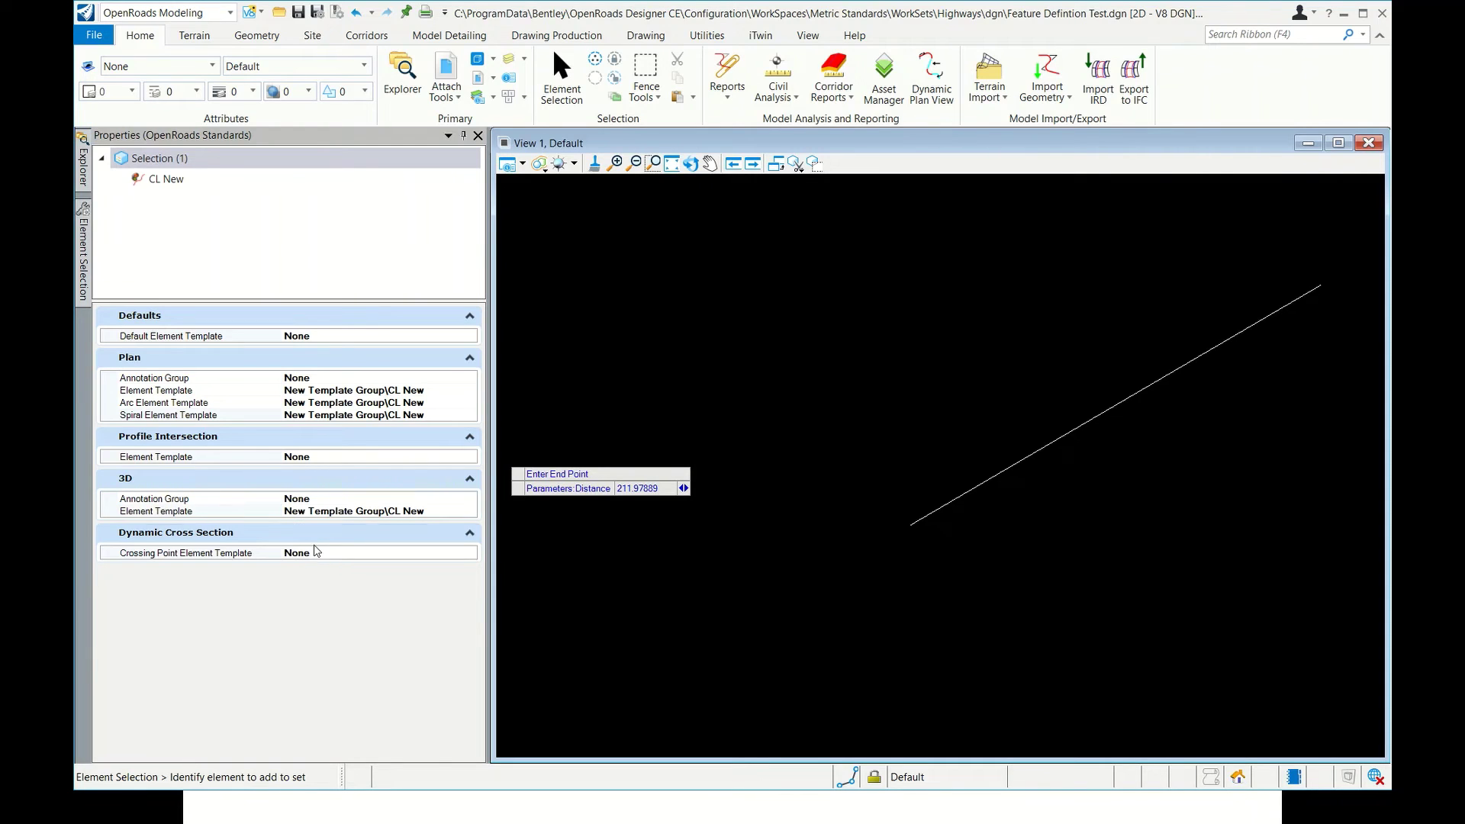
# Set the Default Element Template of the CL New linear symbology to New Template Group\CL New
pyautogui.click(311, 592)
pyautogui.click(436, 339)
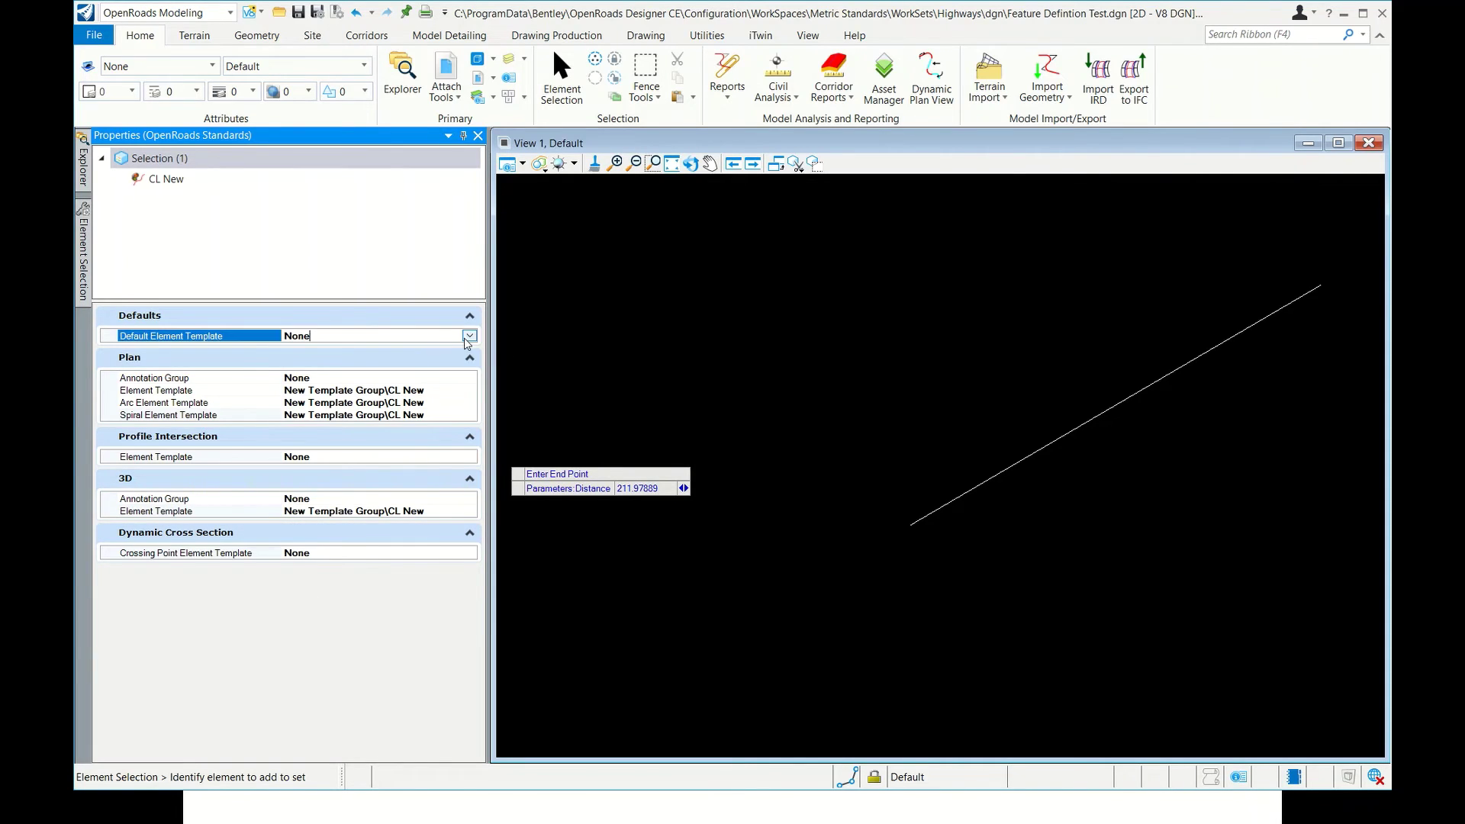
pyautogui.click(468, 336)
pyautogui.click(290, 362)
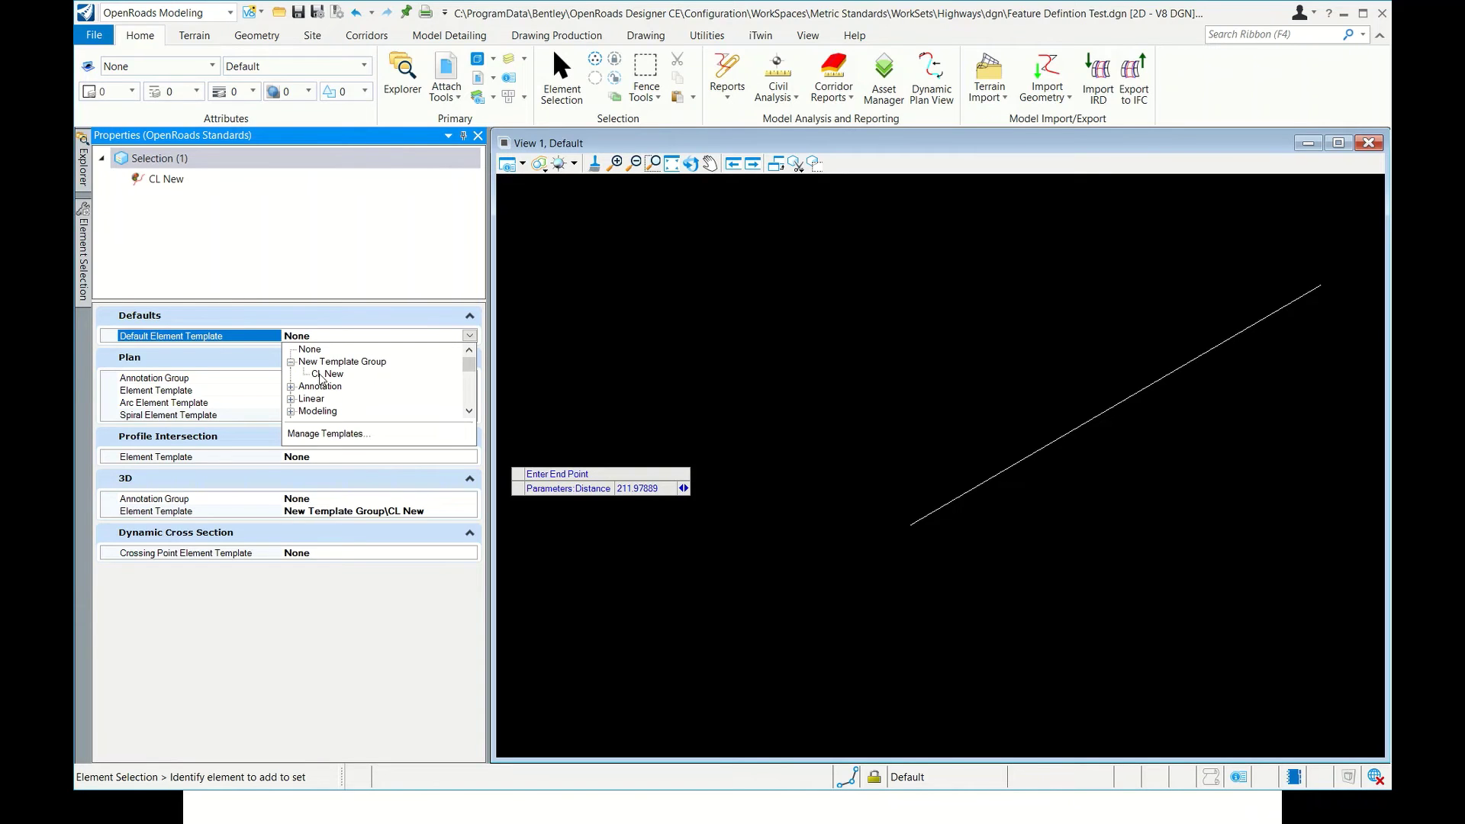
pyautogui.click(327, 374)
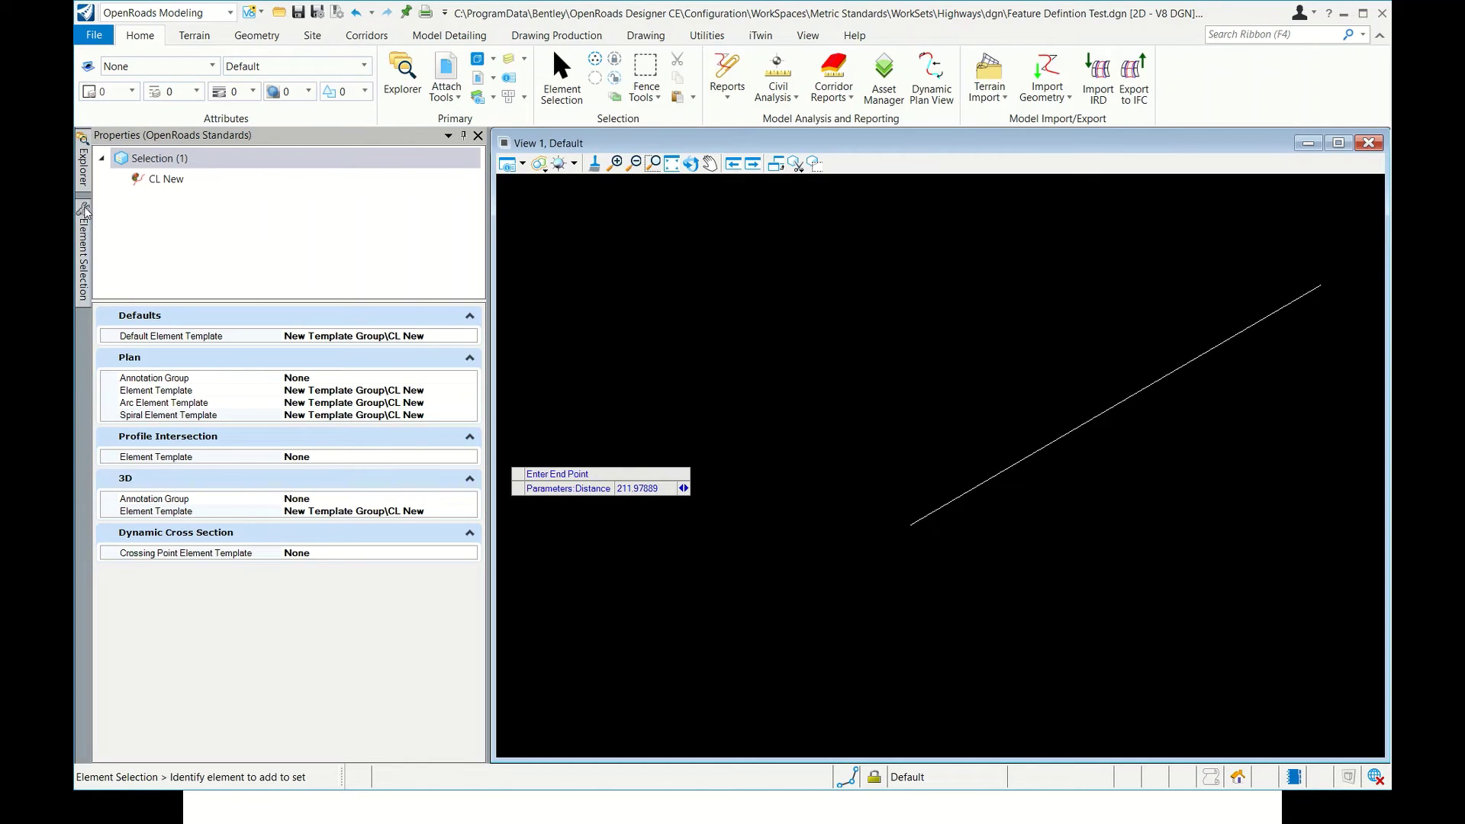
# Look over the OpenRoads Standards tree and auto-hide the pinned symbology properties to free the drawing view
pyautogui.moveTo(83, 181)
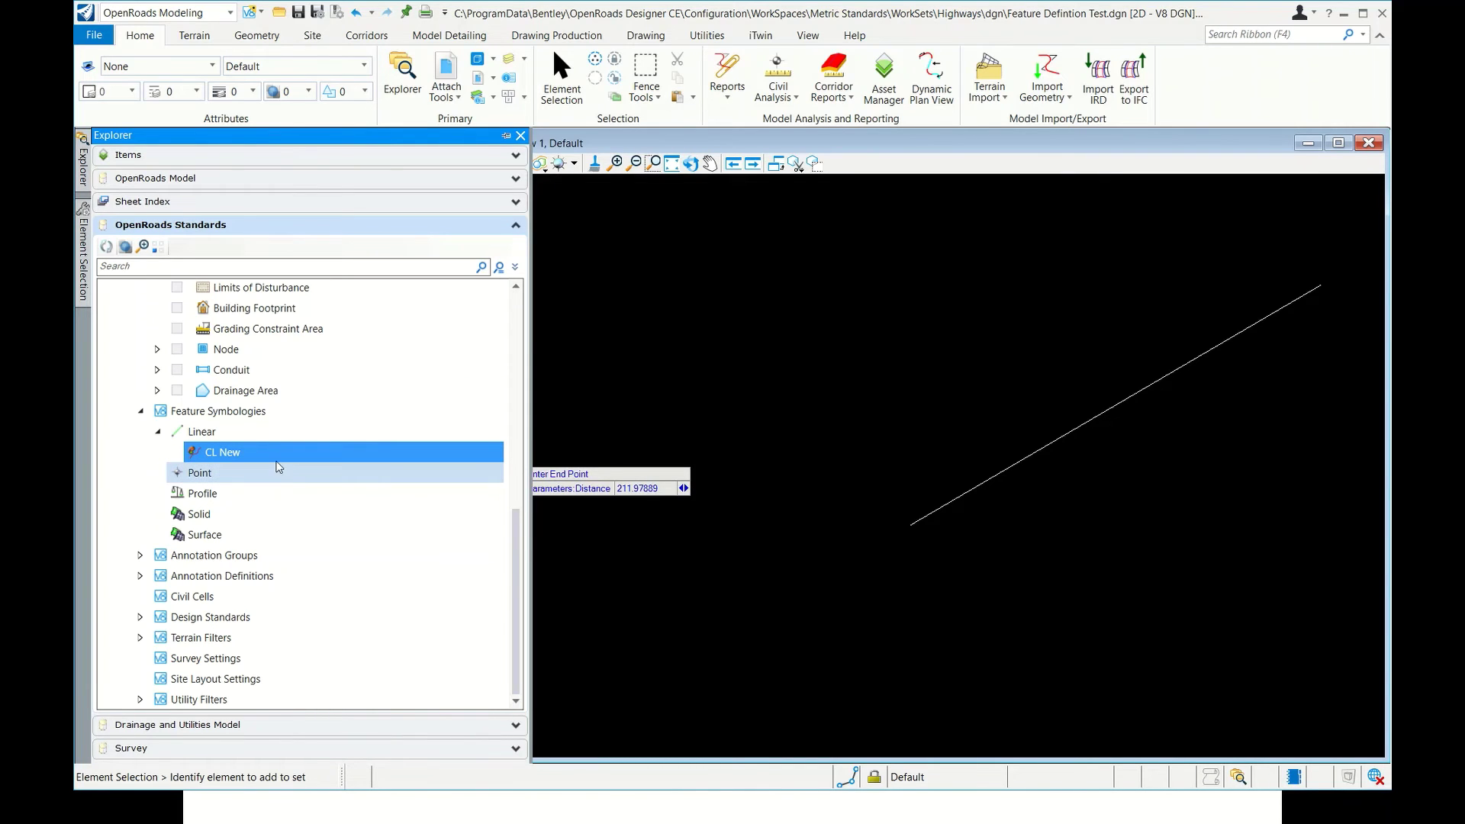
pyautogui.scroll(8, 284, 373)
pyautogui.moveTo(626, 16)
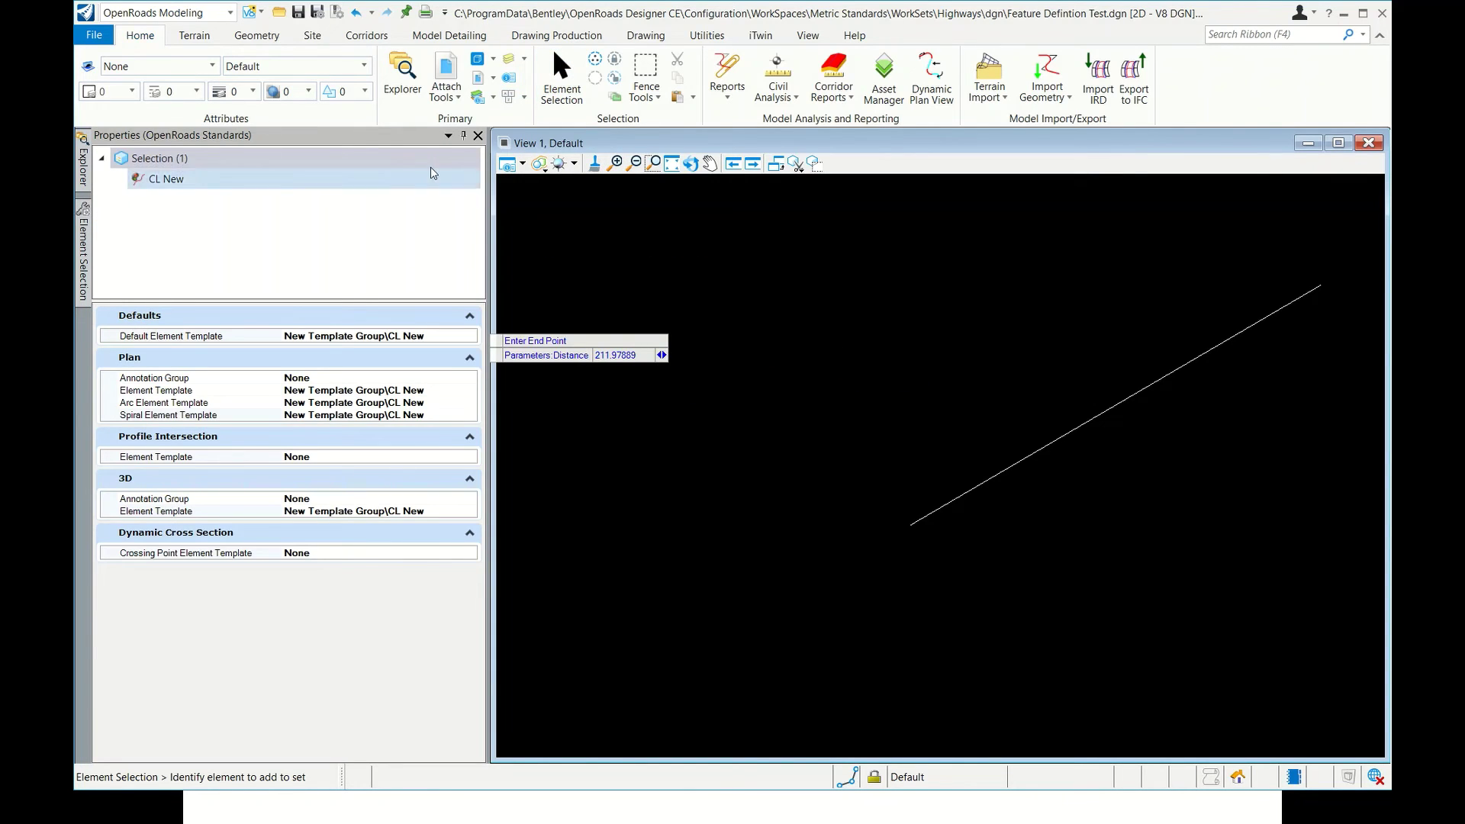
pyautogui.click(464, 136)
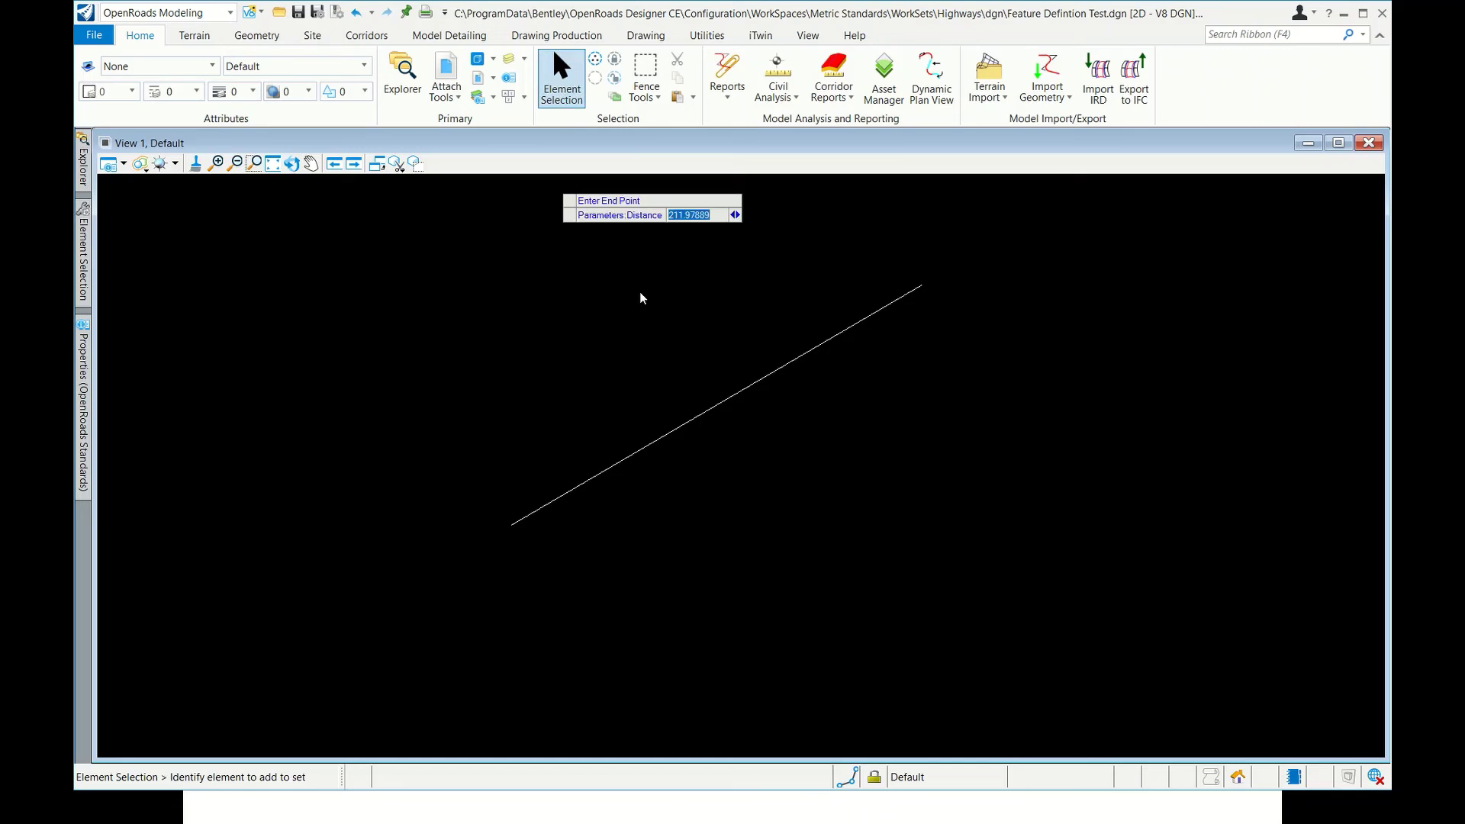
# Assign the Alignment feature definition CL New to the existing line in the drawing
pyautogui.click(651, 440)
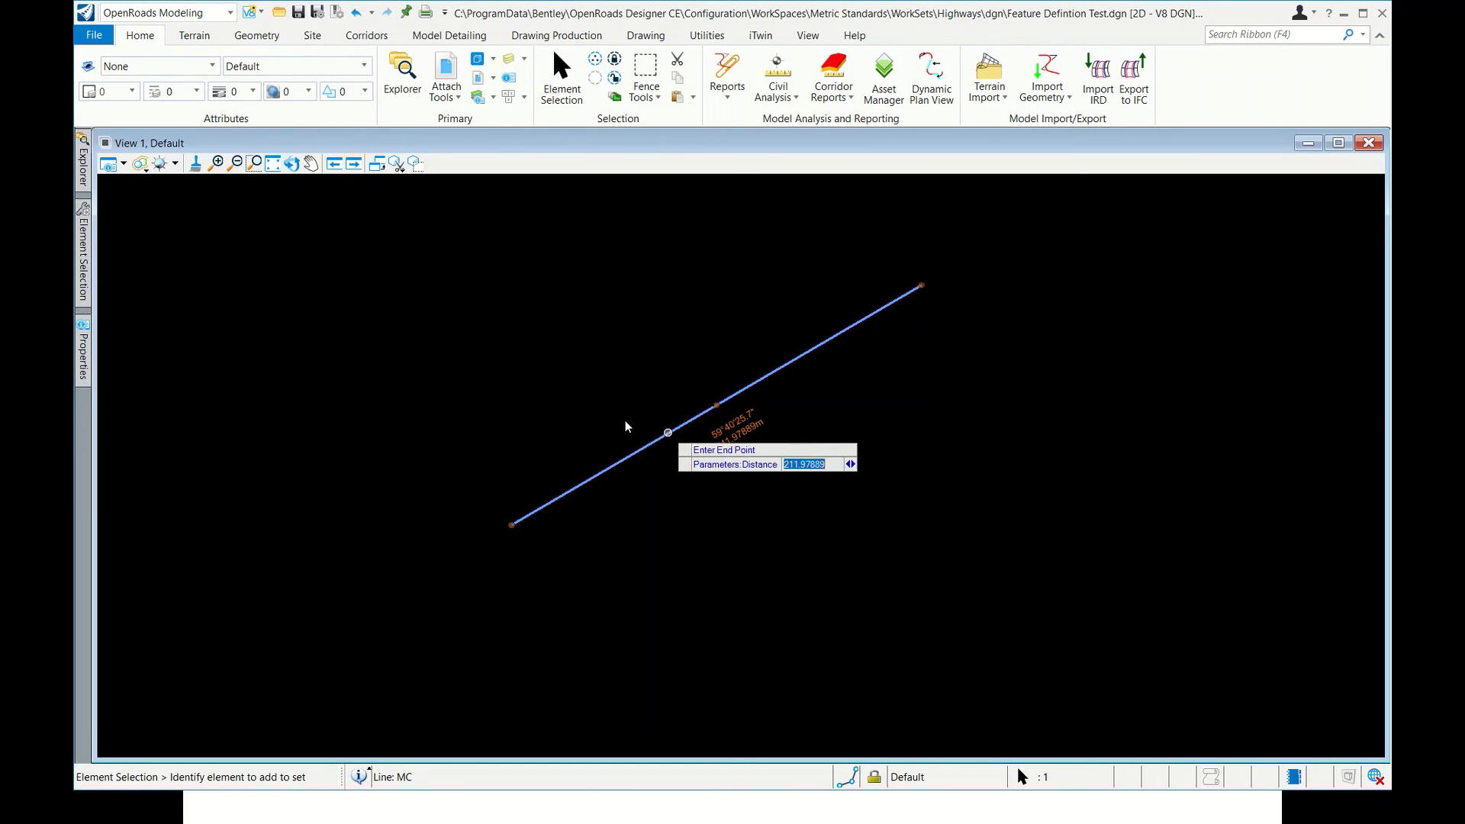
pyautogui.click(83, 352)
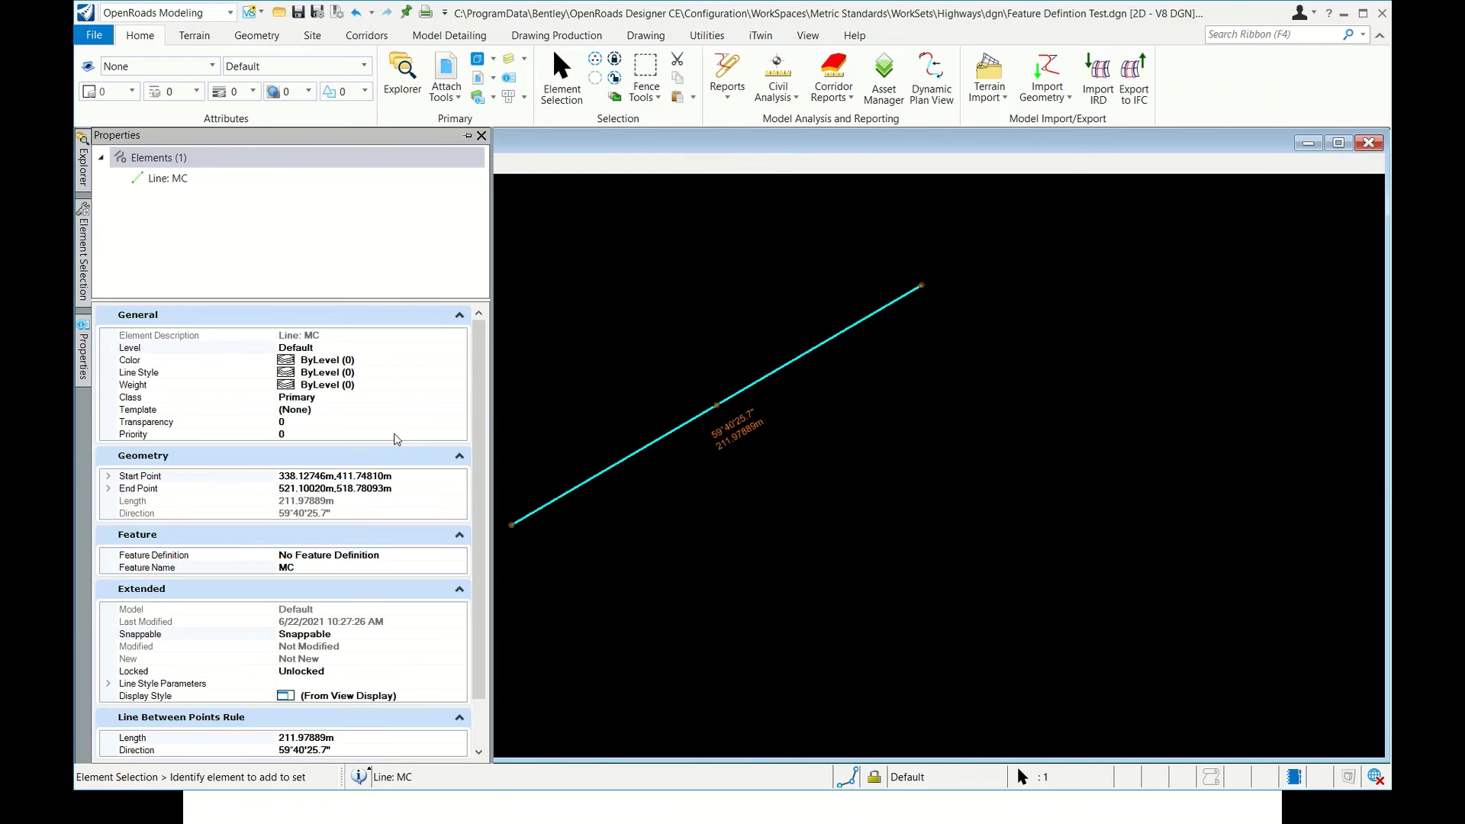
pyautogui.click(453, 553)
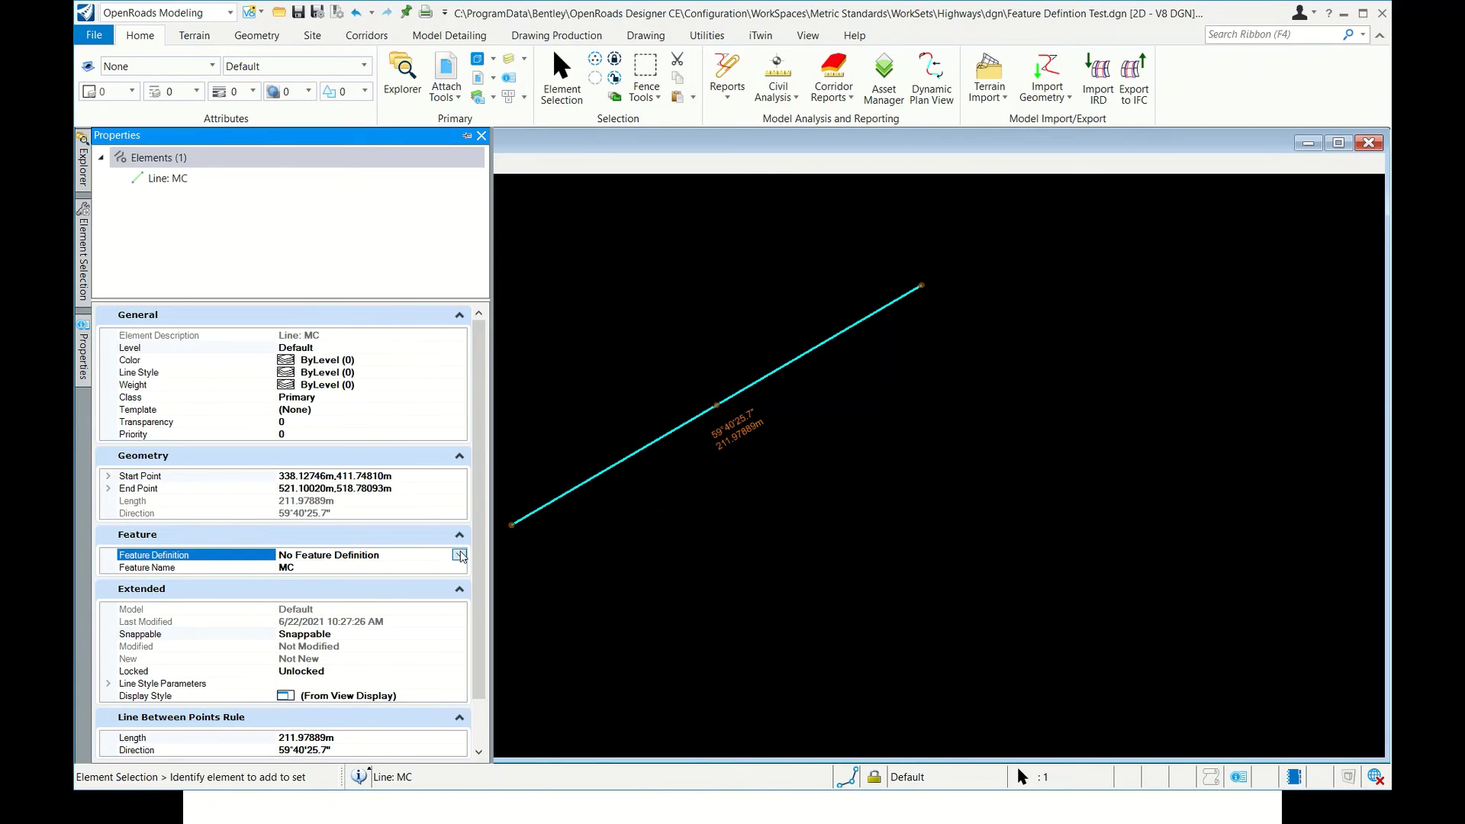
pyautogui.click(460, 555)
pyautogui.click(269, 582)
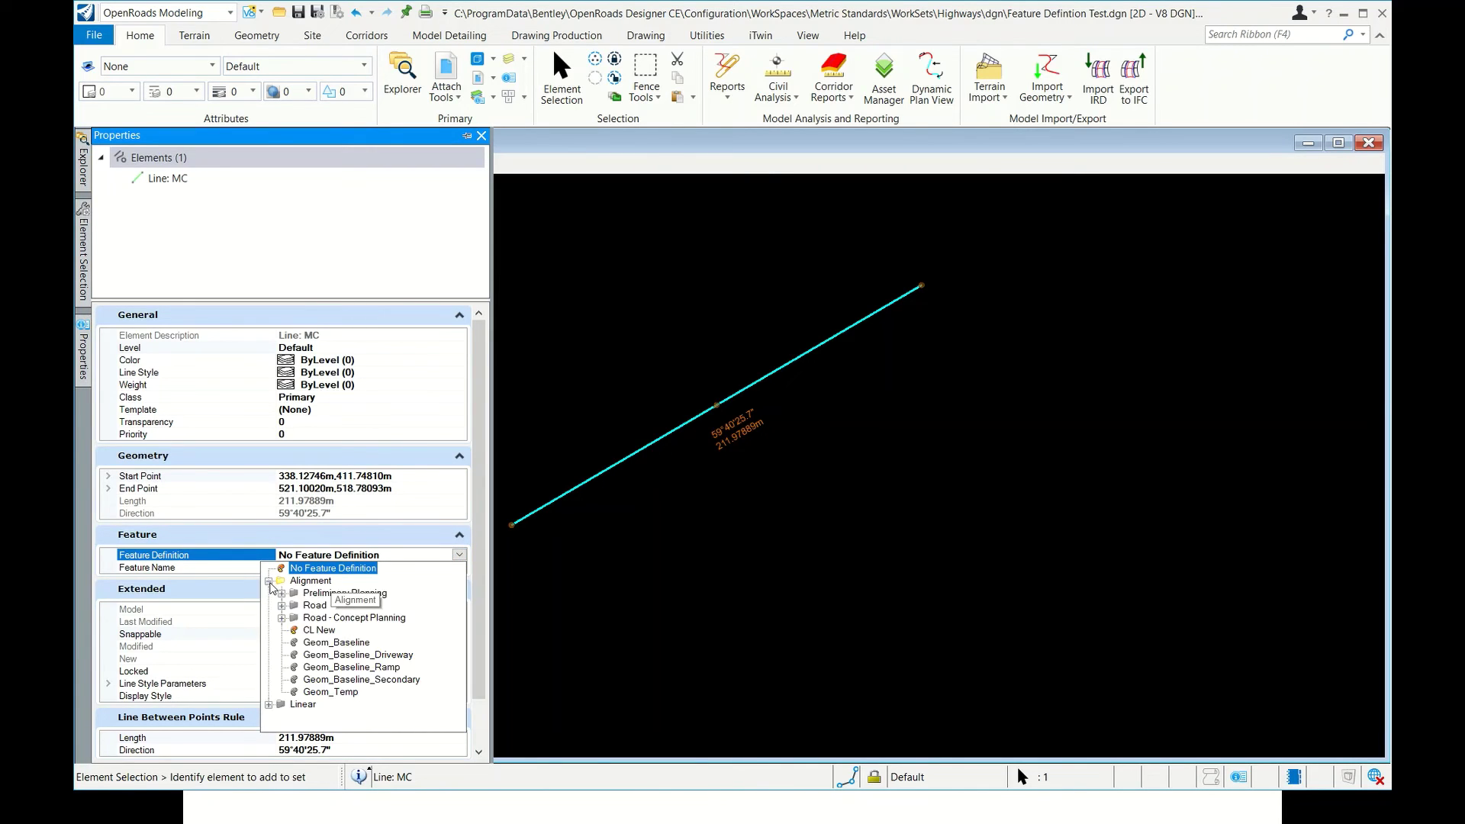
pyautogui.click(319, 631)
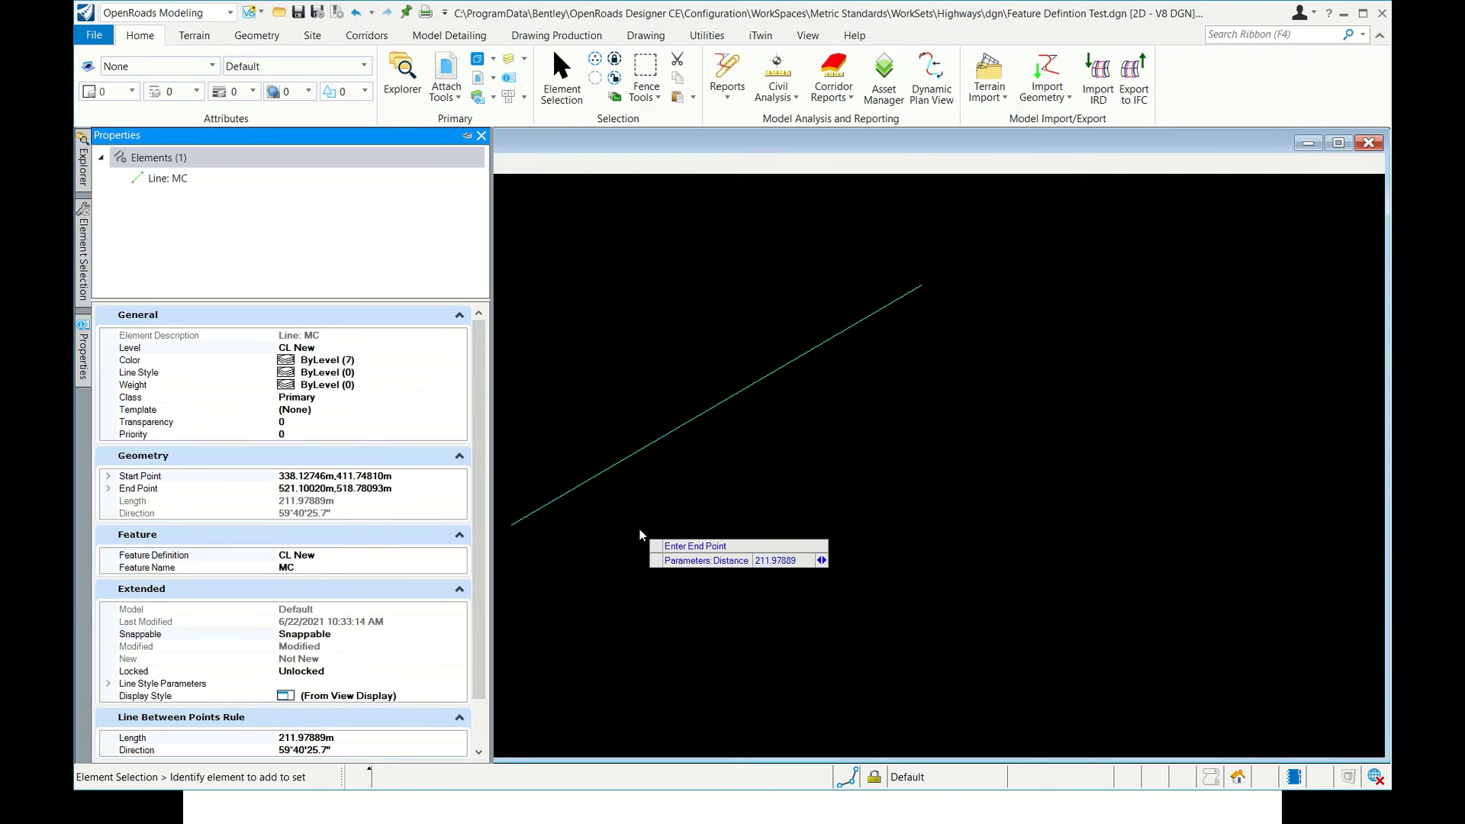
# Draw a new line, much longer than the existing one and beside it, using the Alignment feature definition CL New
pyautogui.scroll(3, 574, 503)
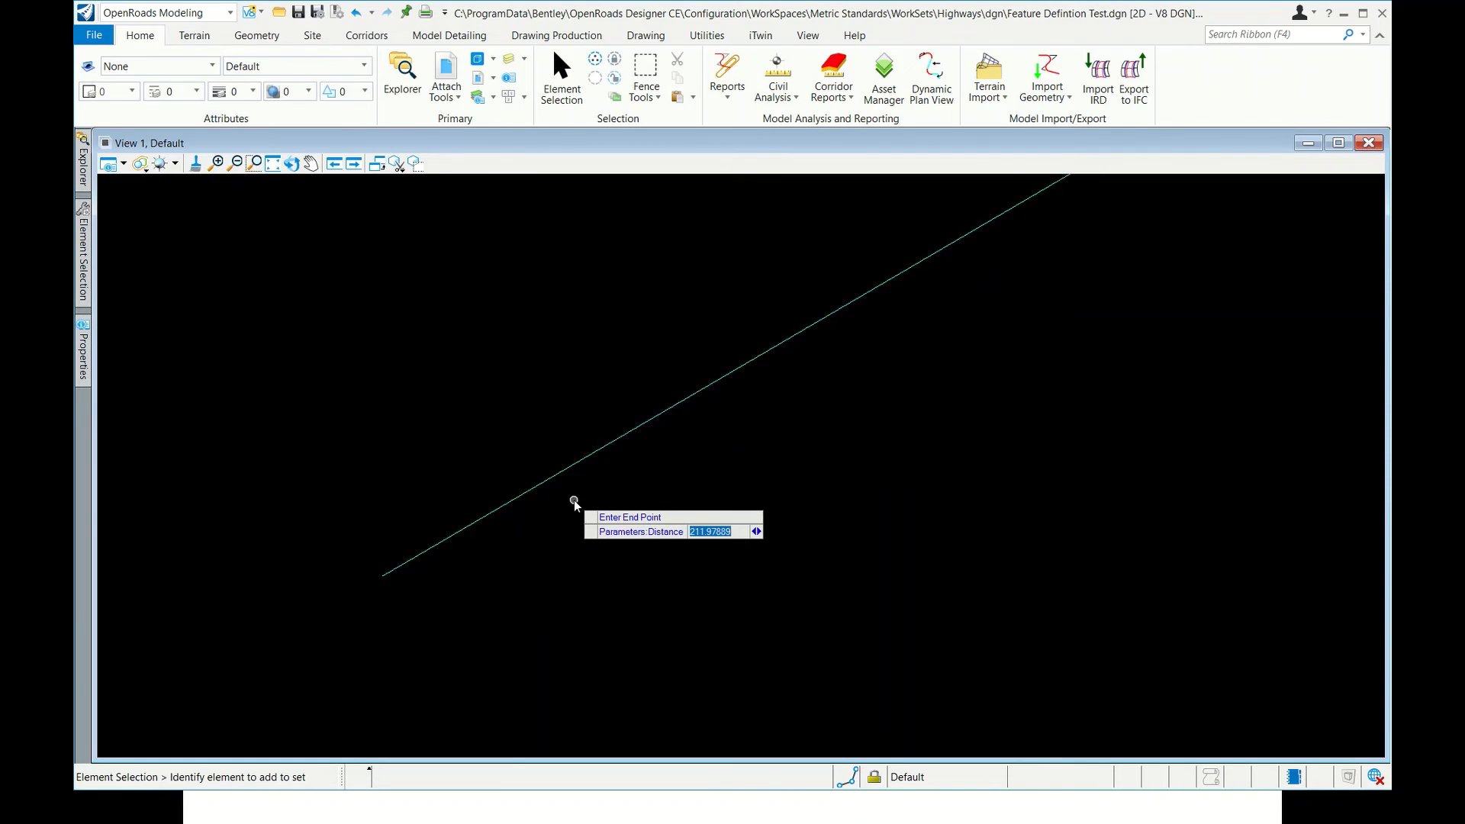
pyautogui.moveTo(507, 468); pyautogui.dragTo(556, 435, button='middle')
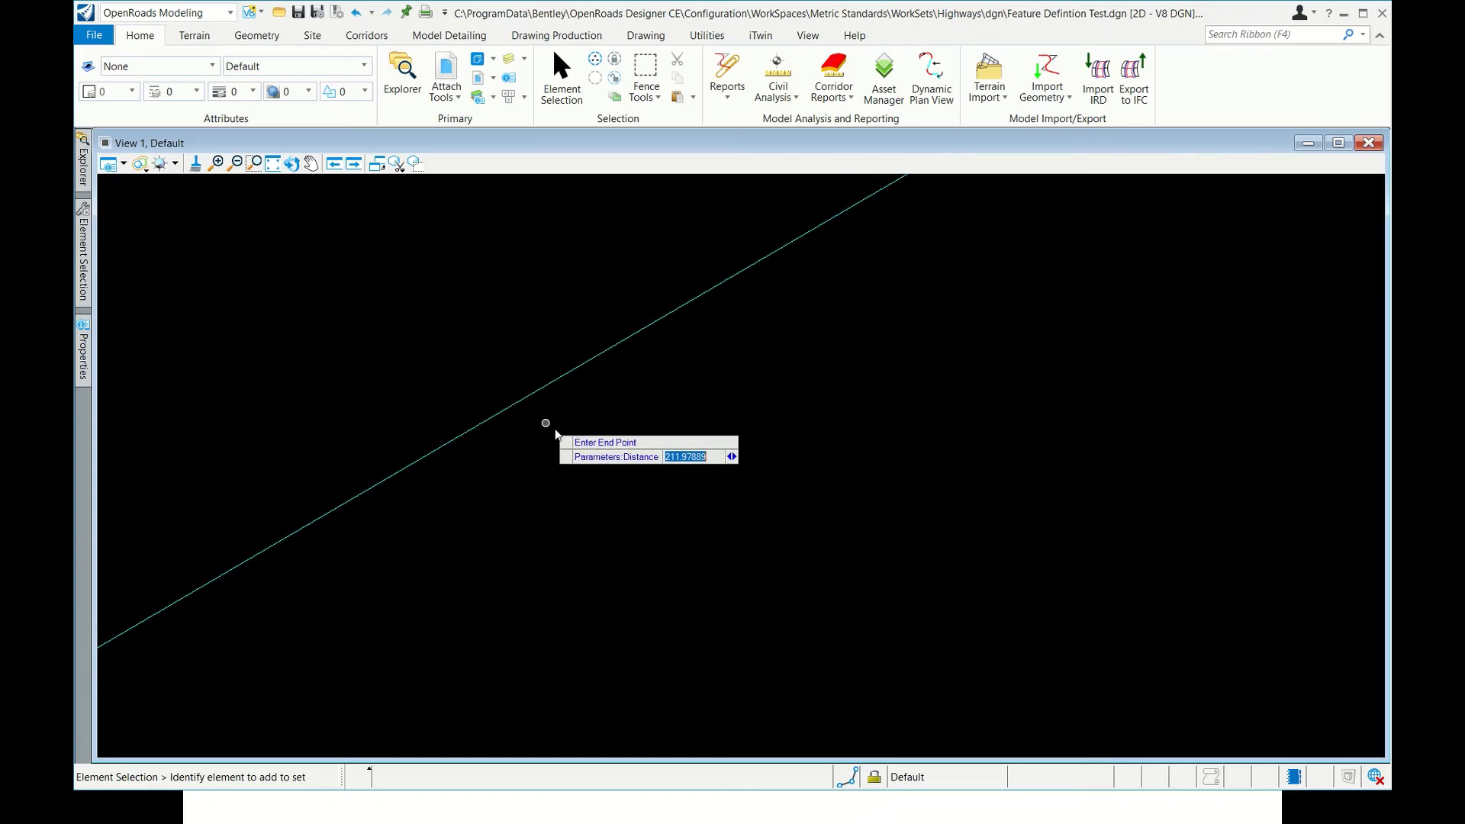
pyautogui.scroll(-8, 557, 439)
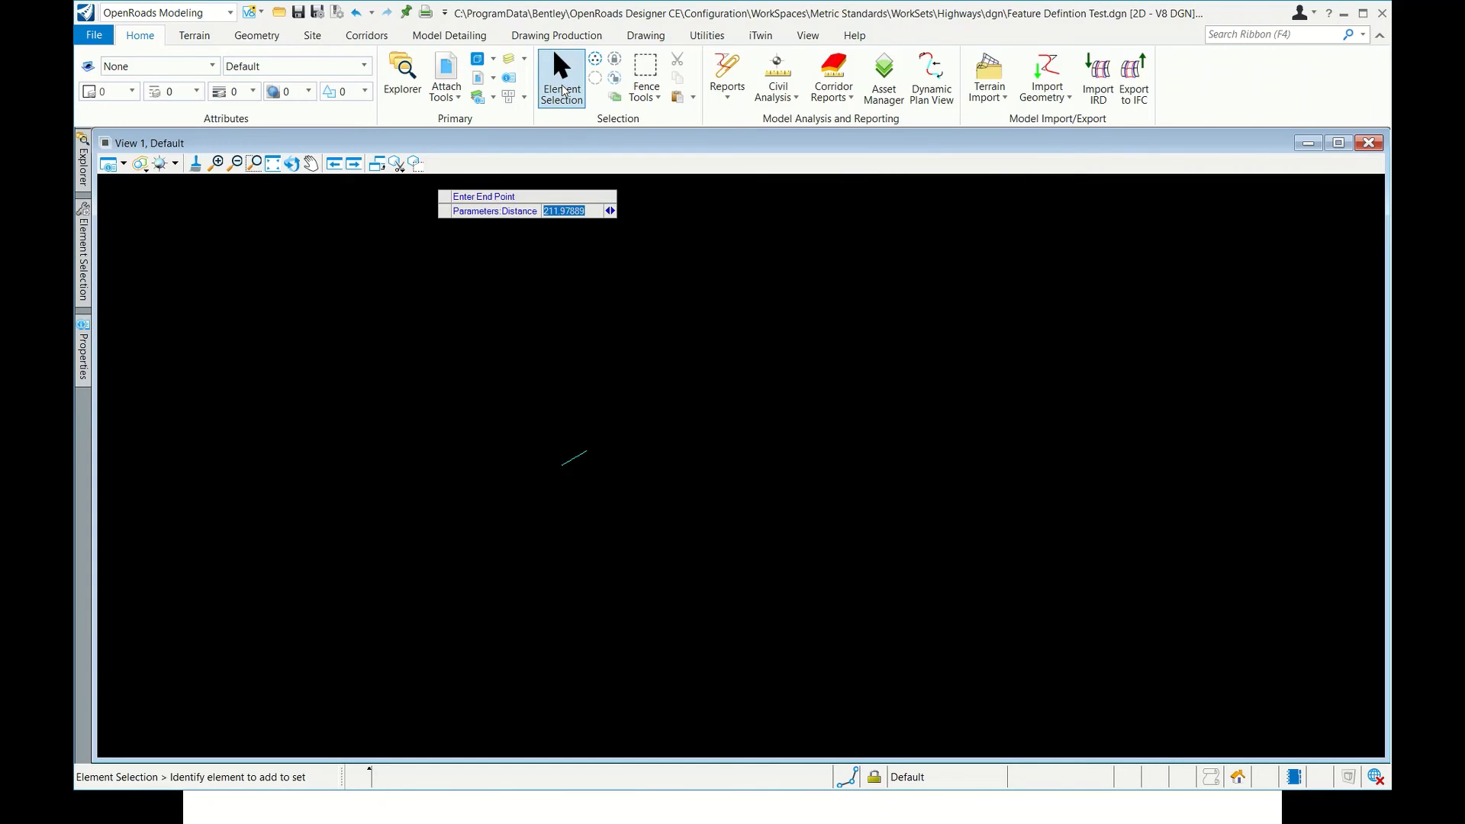
pyautogui.click(256, 36)
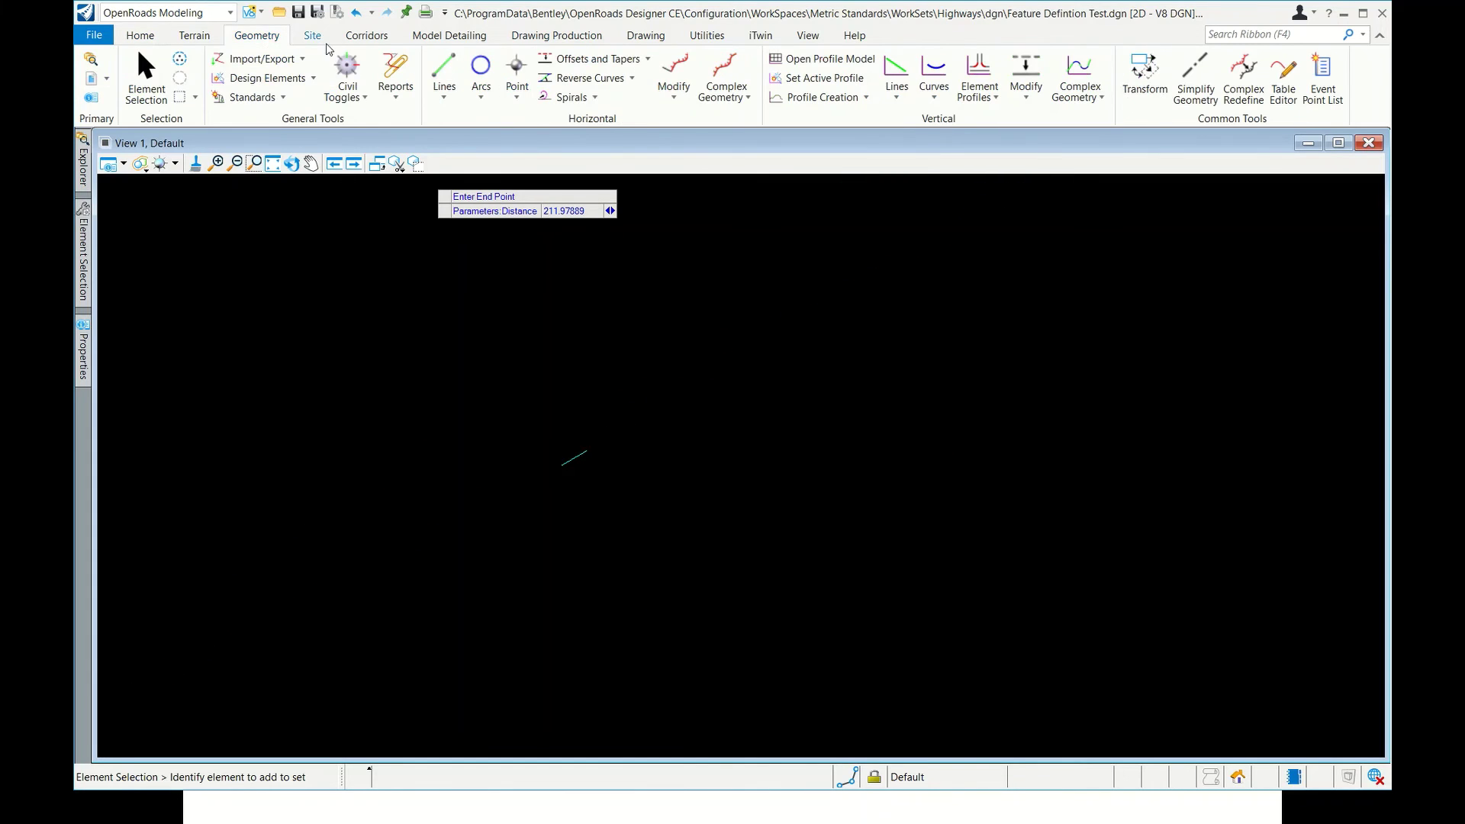
pyautogui.click(444, 73)
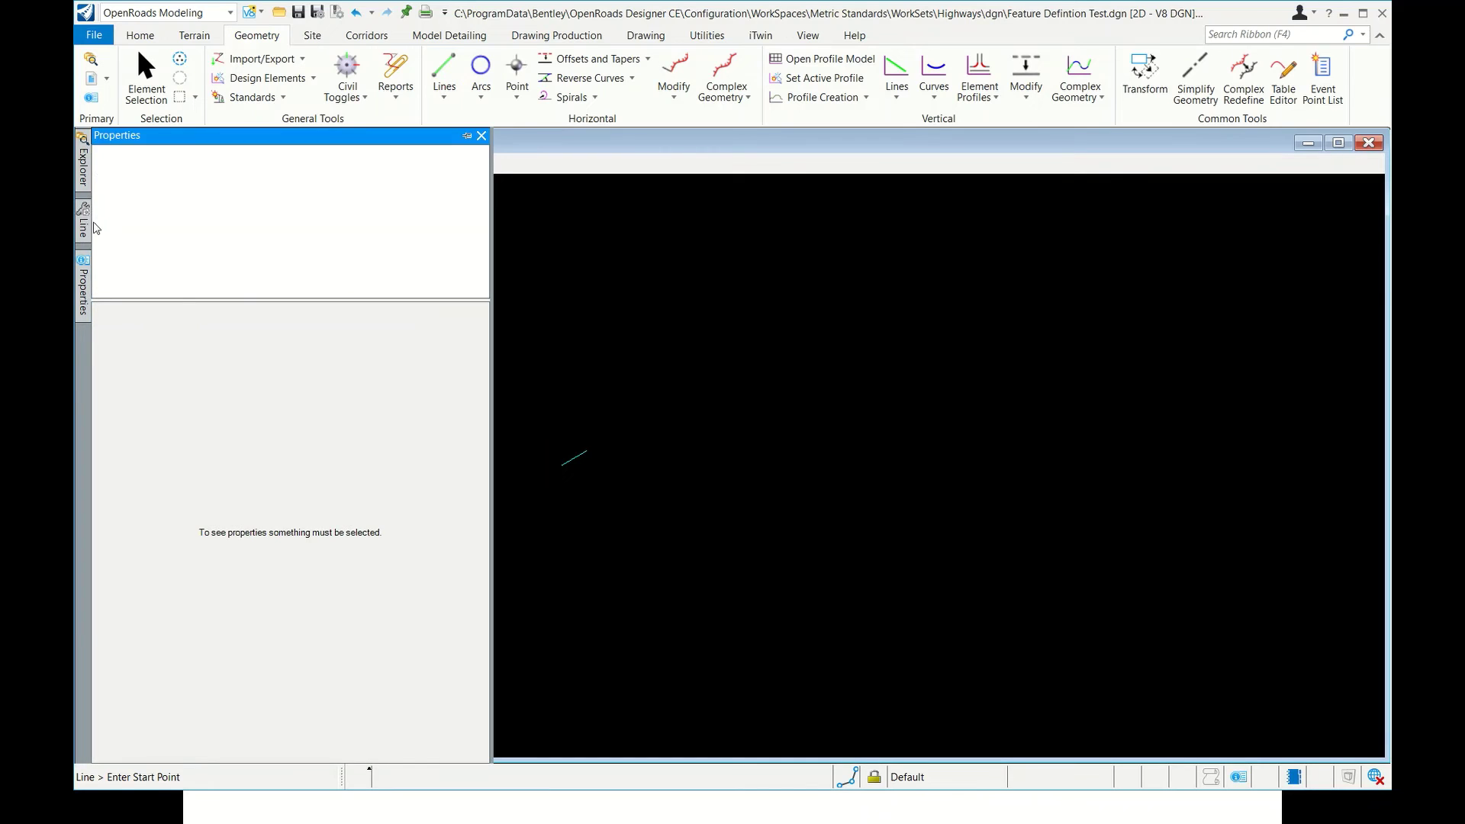
pyautogui.moveTo(96, 229)
pyautogui.click(257, 240)
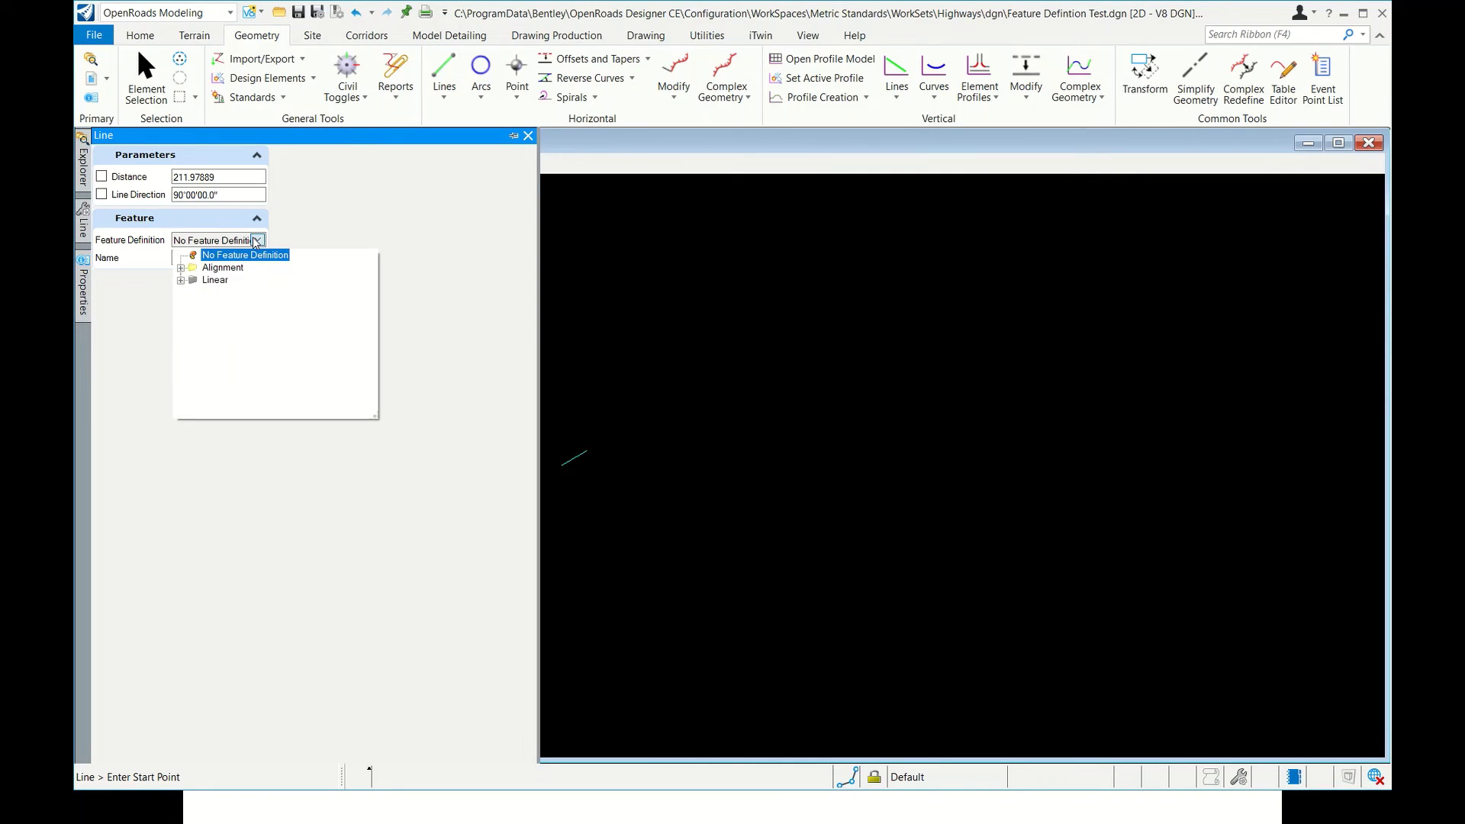
pyautogui.click(181, 268)
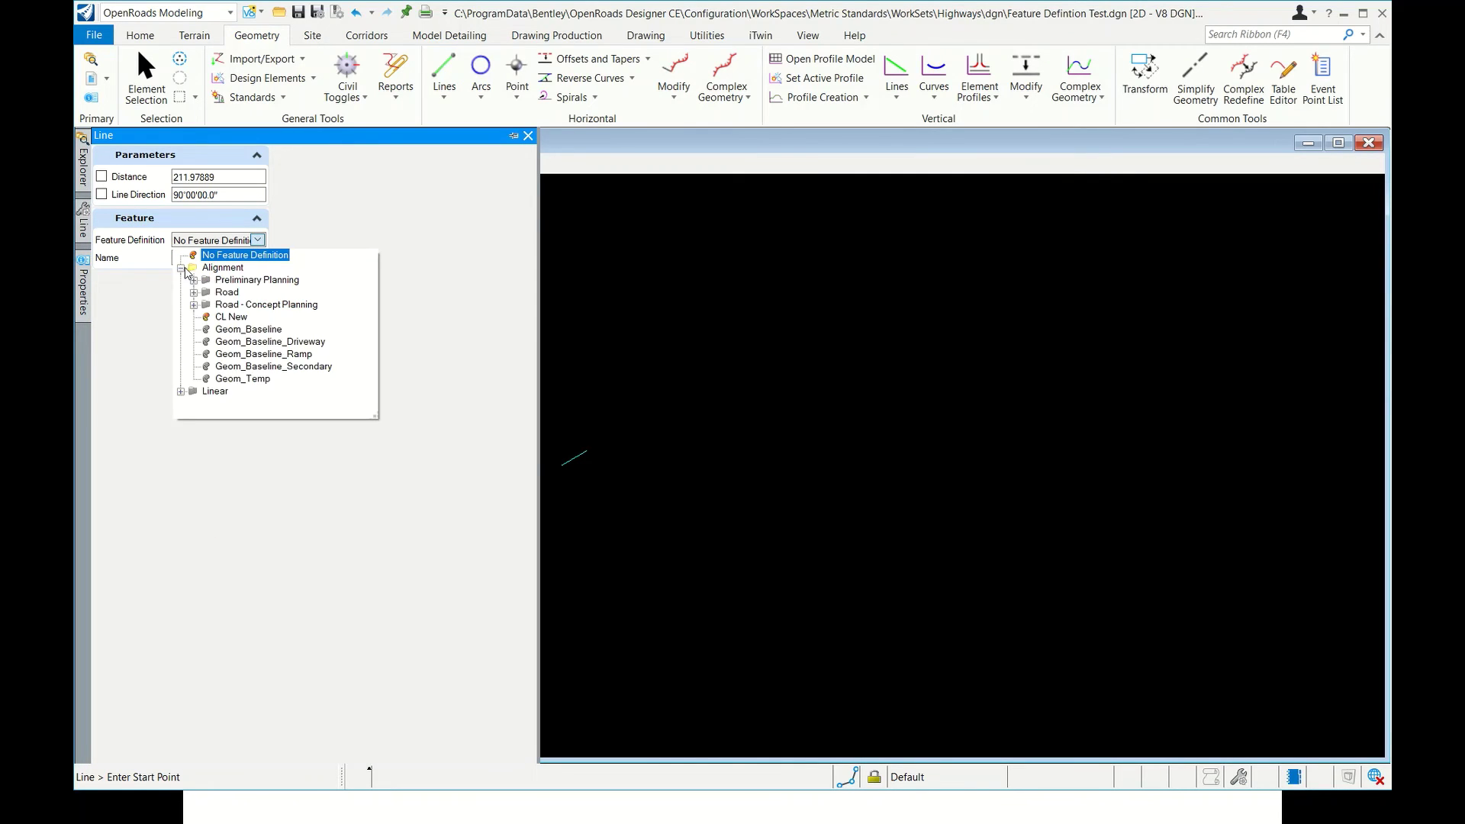
pyautogui.click(231, 316)
pyautogui.click(632, 525)
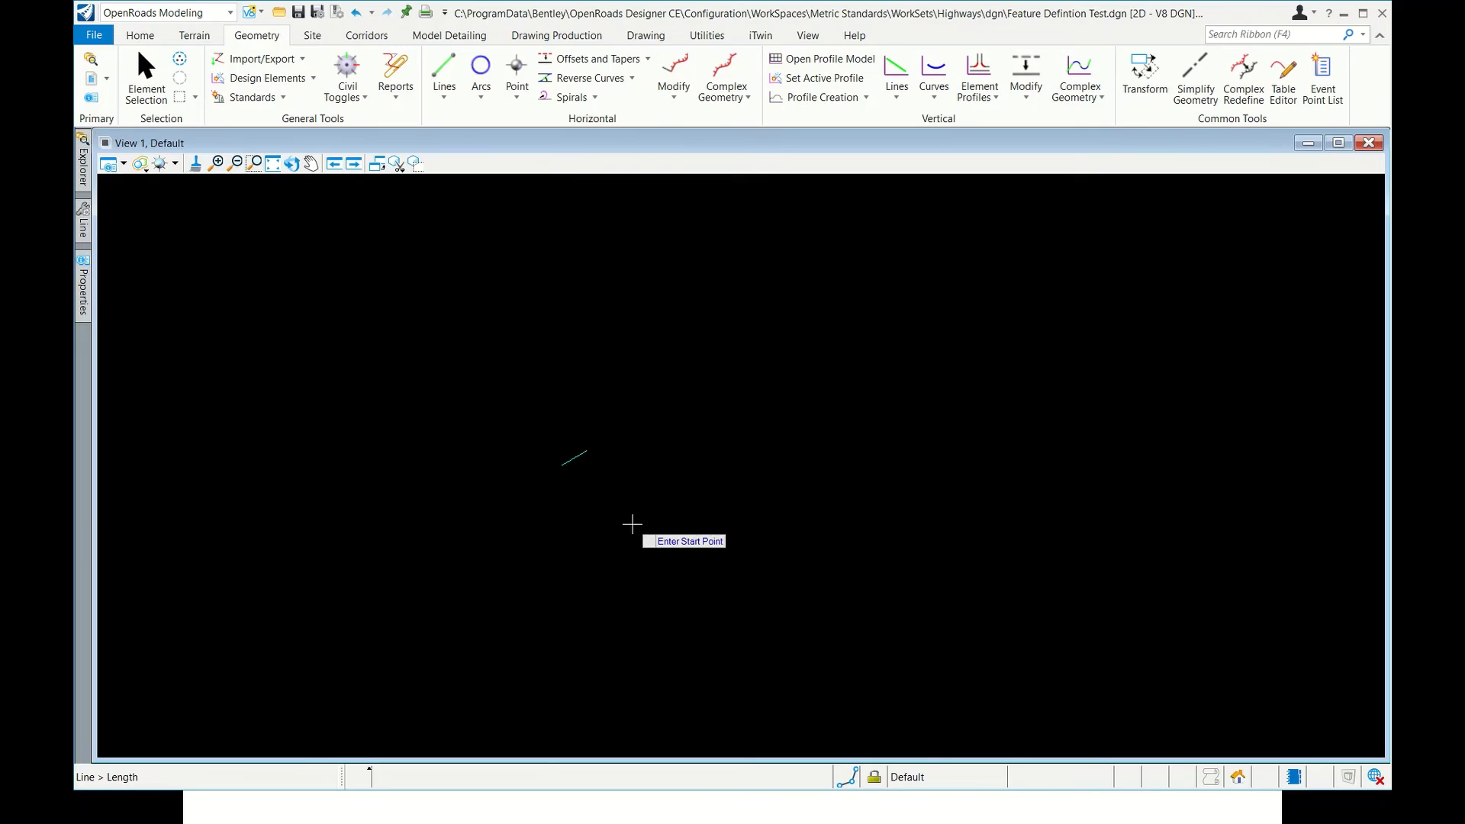
pyautogui.click(817, 334)
# Draw a second CL New line sloping down away from the first new line, and end the Line command
pyautogui.click(801, 410)
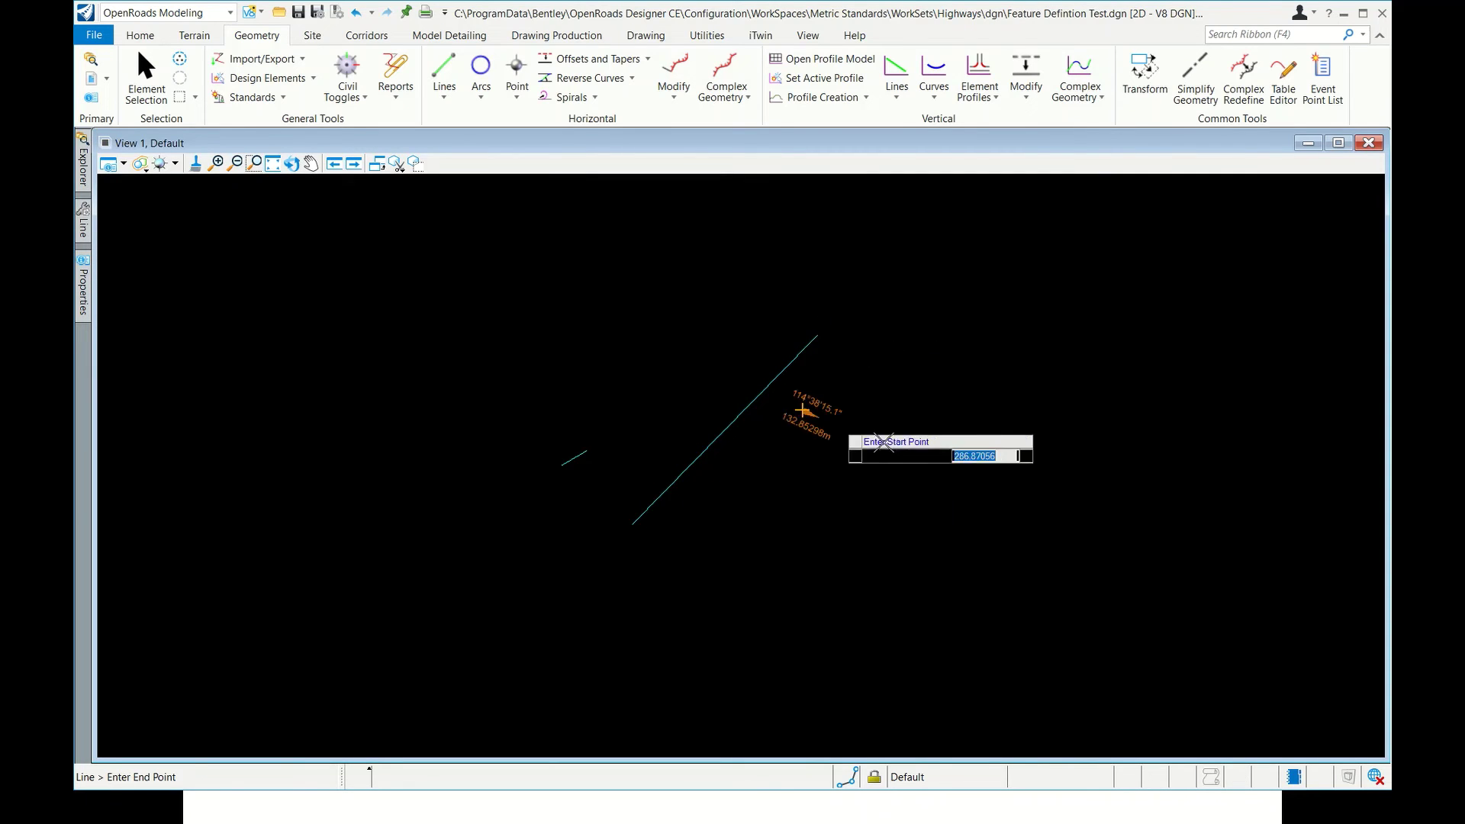
pyautogui.click(1061, 486)
pyautogui.press('Escape')
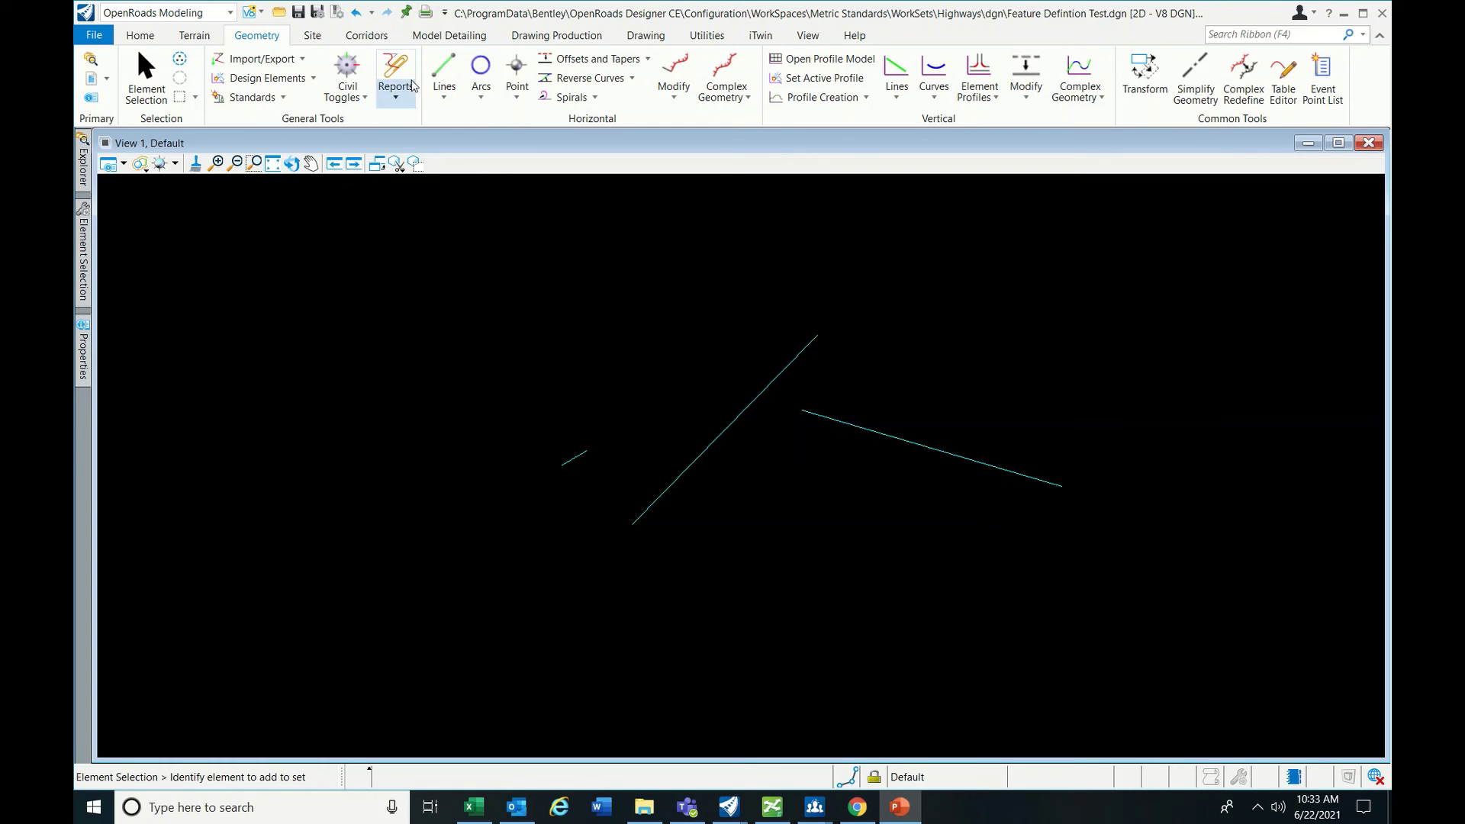
# Draw a line on the other side of the short original line using the Alignment feature definition Geom_Baseline
pyautogui.click(443, 69)
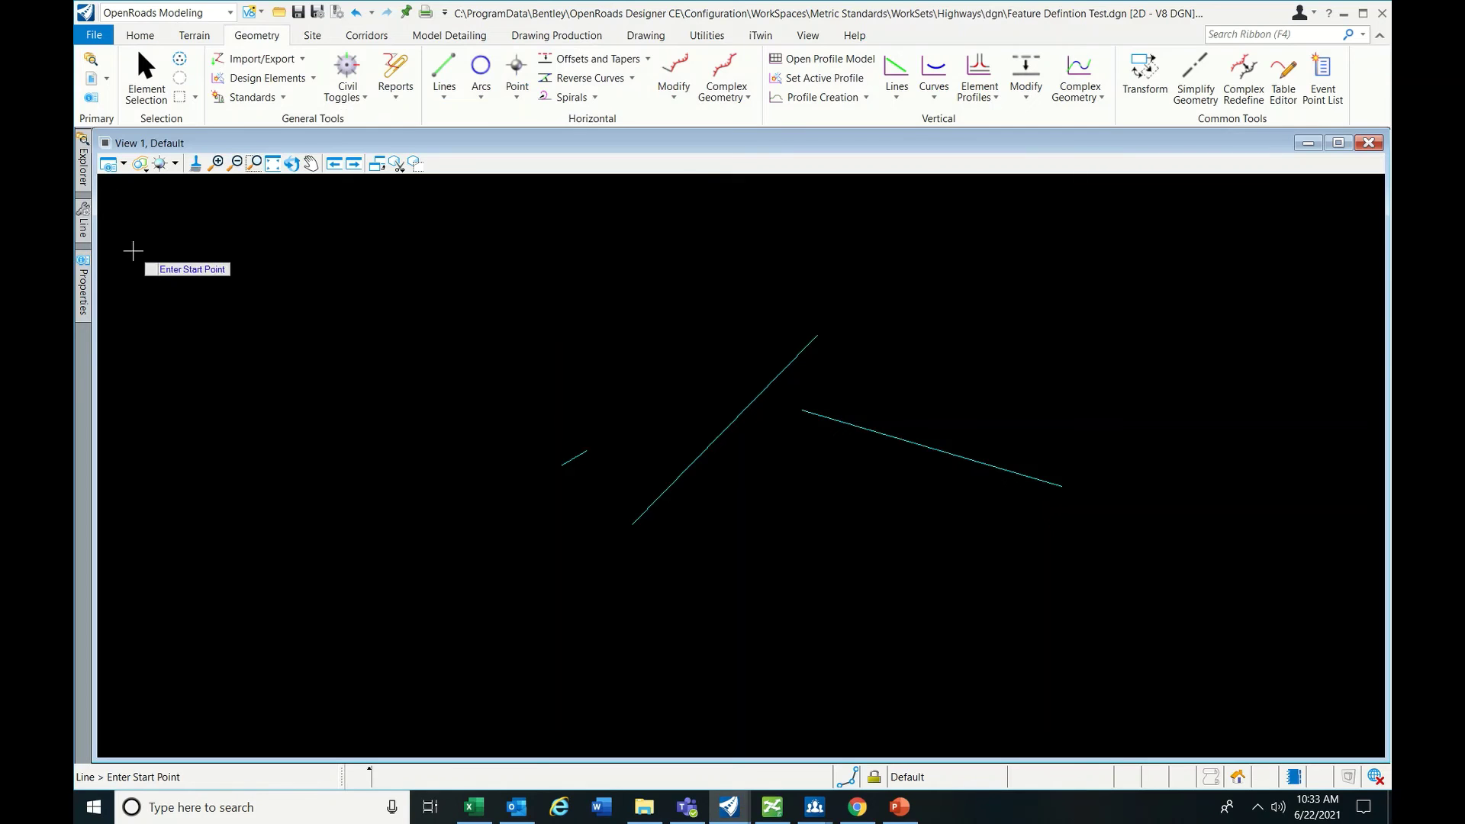
pyautogui.moveTo(84, 221)
pyautogui.click(239, 241)
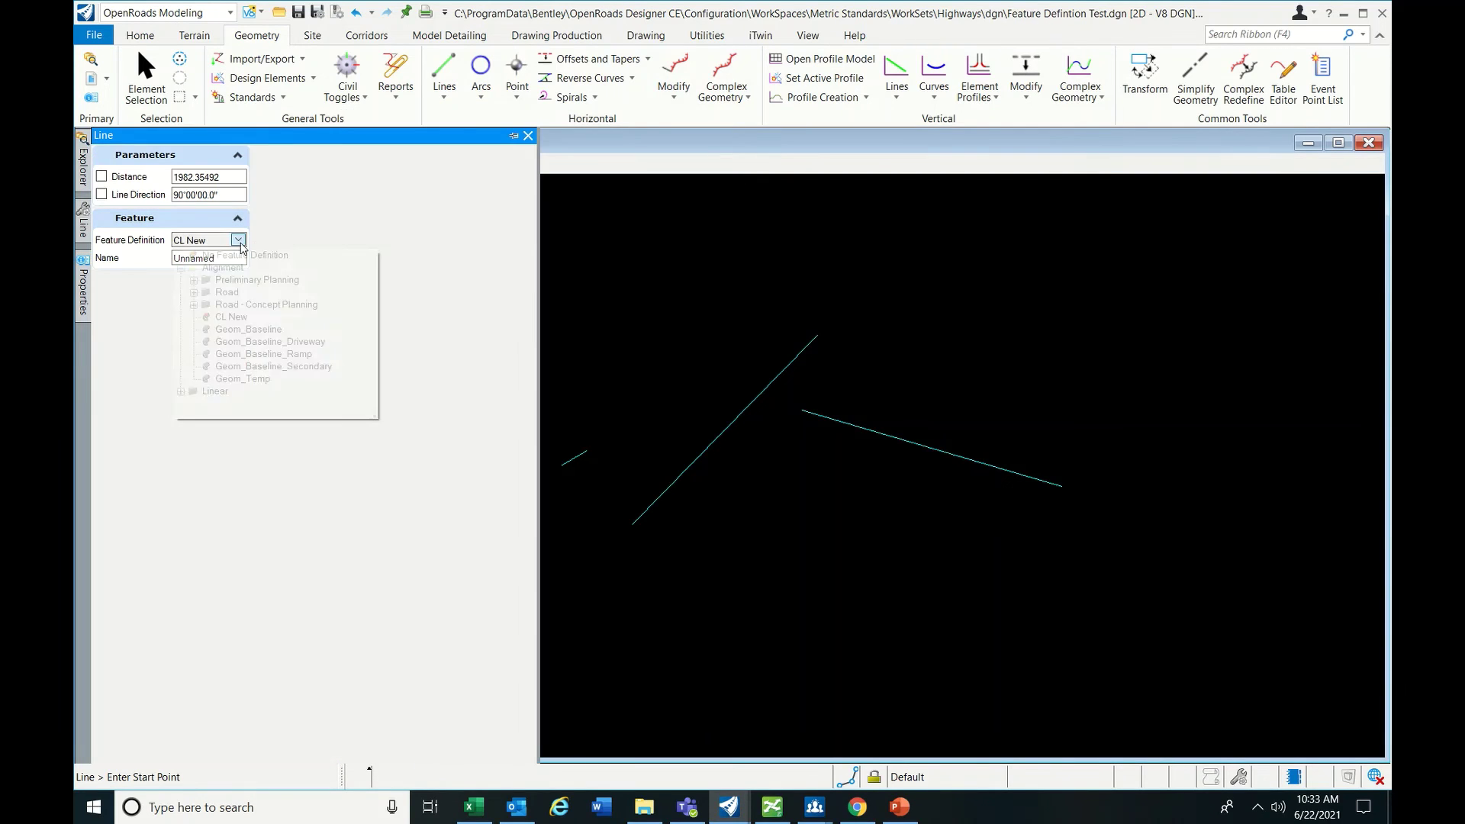
pyautogui.click(249, 332)
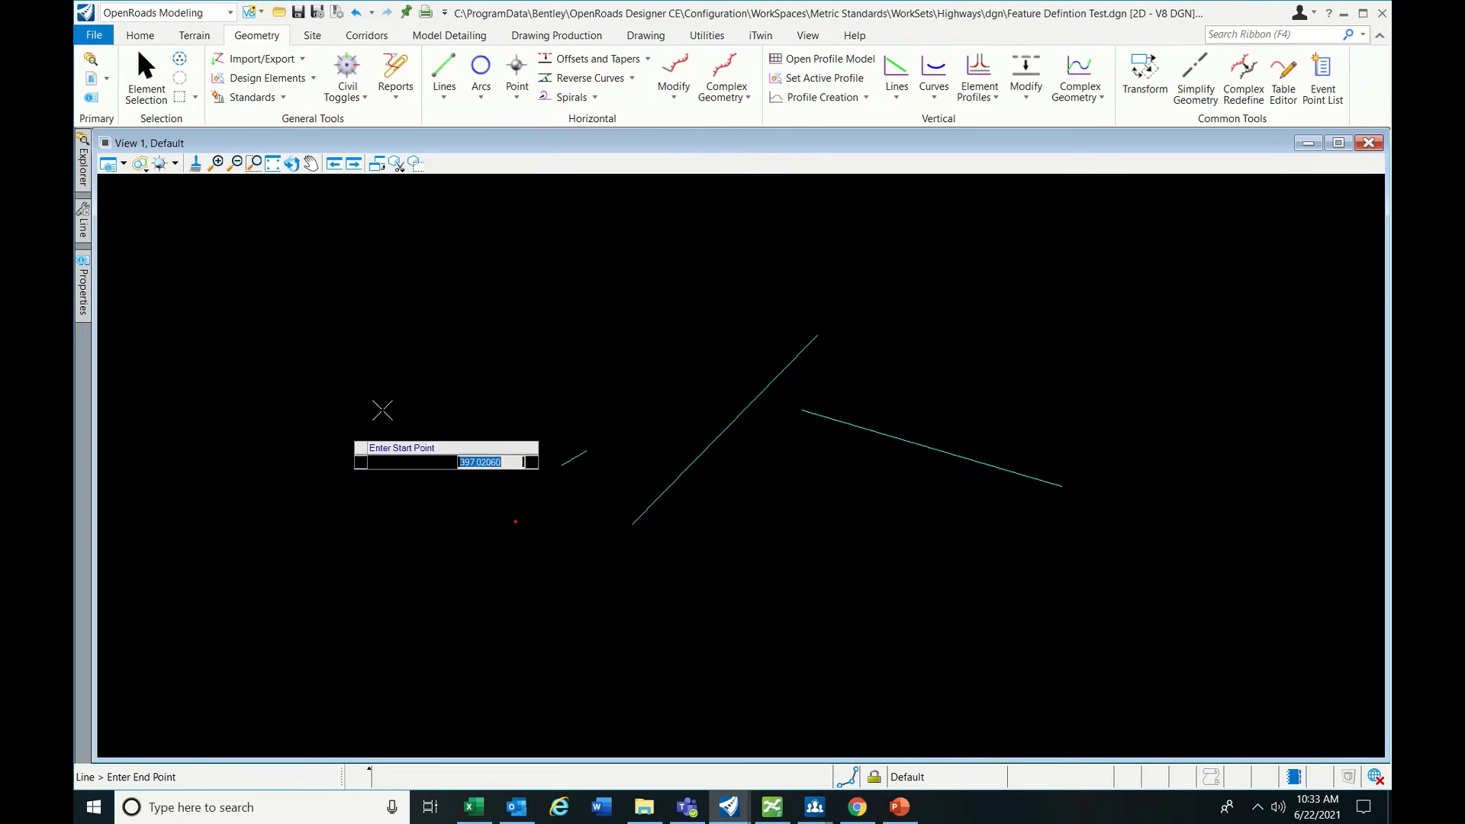
pyautogui.click(298, 457)
pyautogui.click(496, 328)
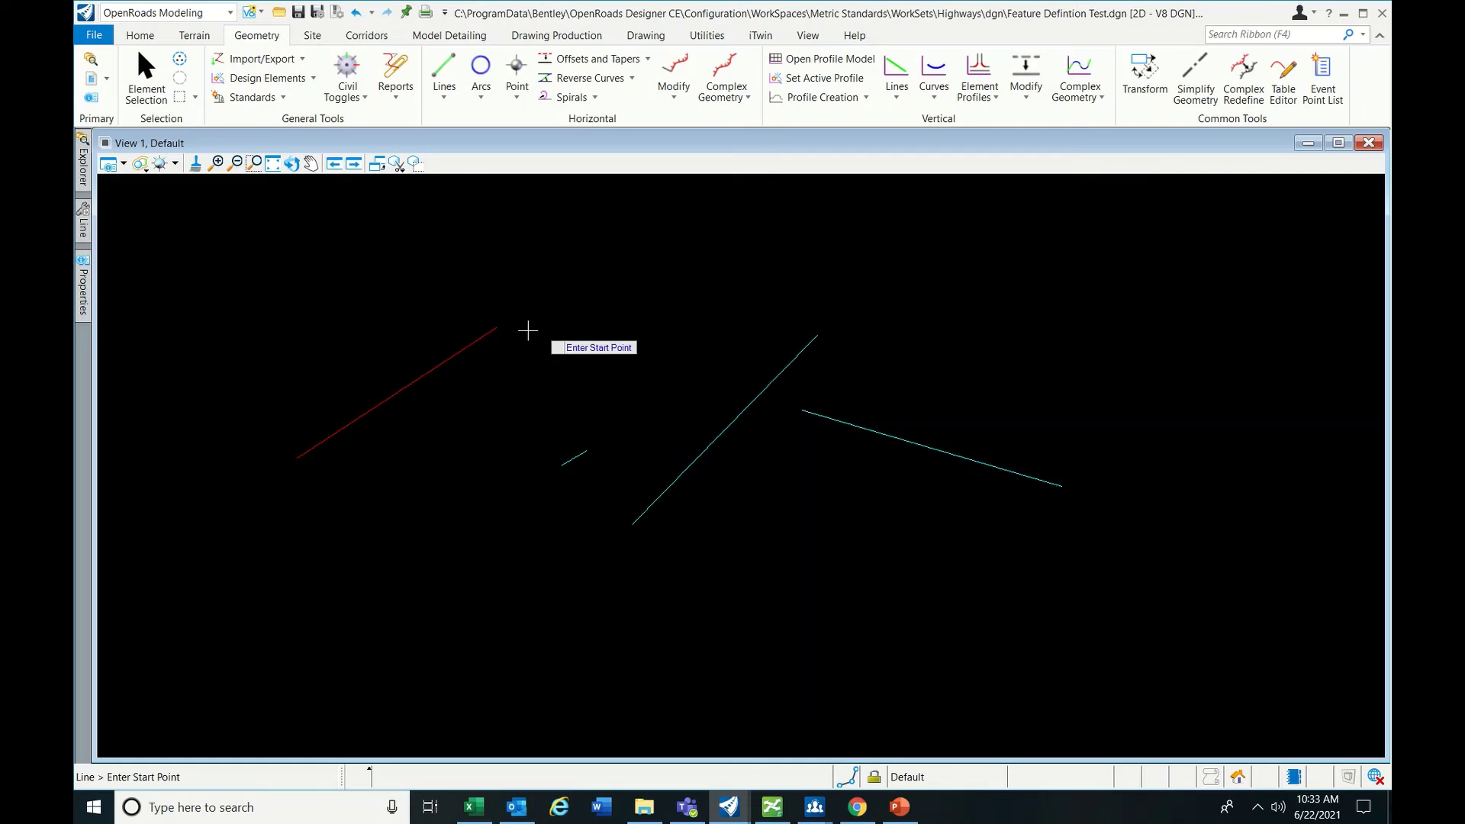
# Draw a Complex Element By PI above the lines through four points, with 400 m radius curves at both bends
pyautogui.click(725, 85)
pyautogui.click(754, 145)
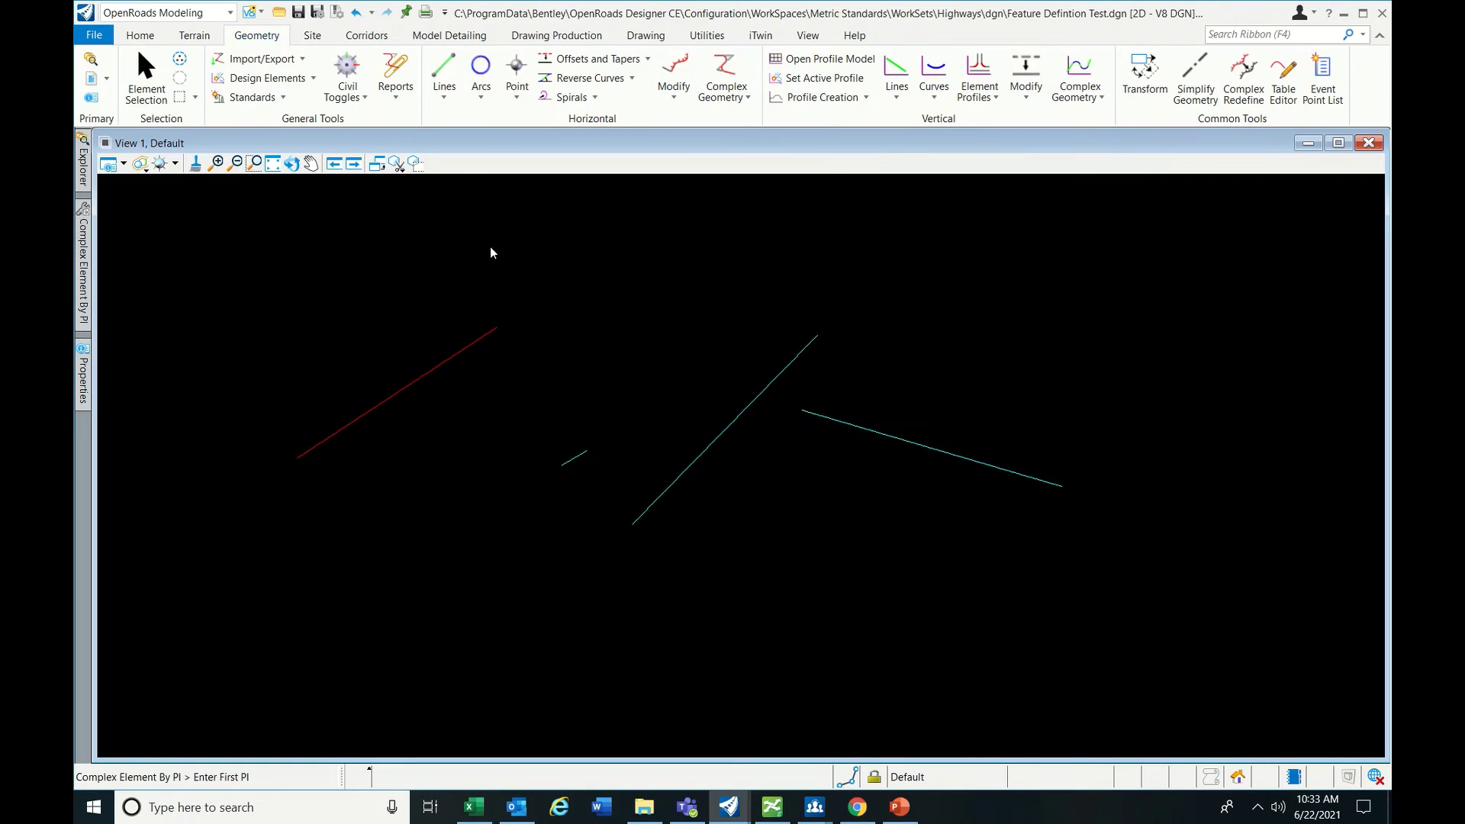
pyautogui.click(391, 305)
pyautogui.click(584, 246)
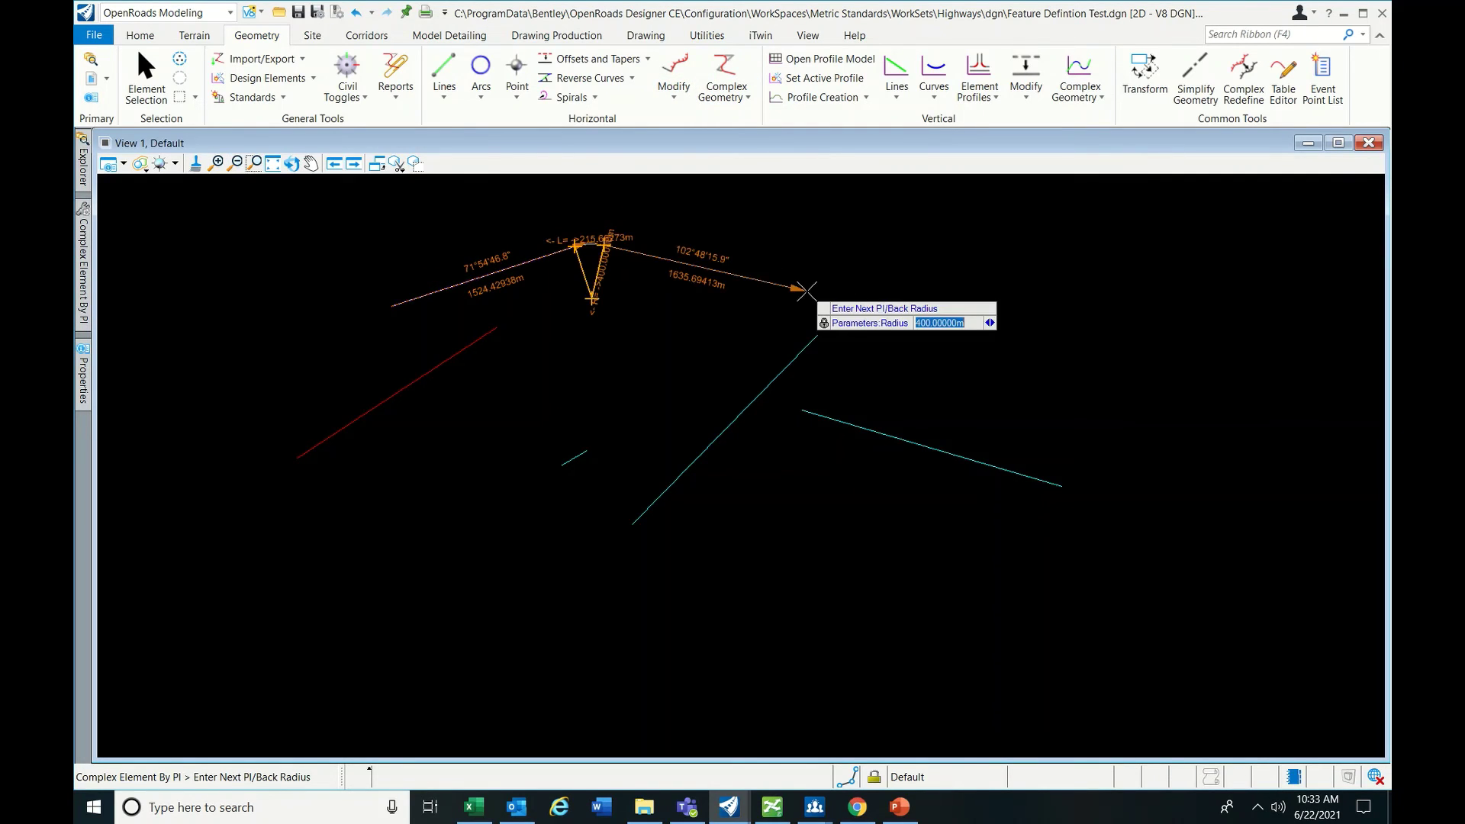
pyautogui.click(807, 290)
pyautogui.click(1011, 236)
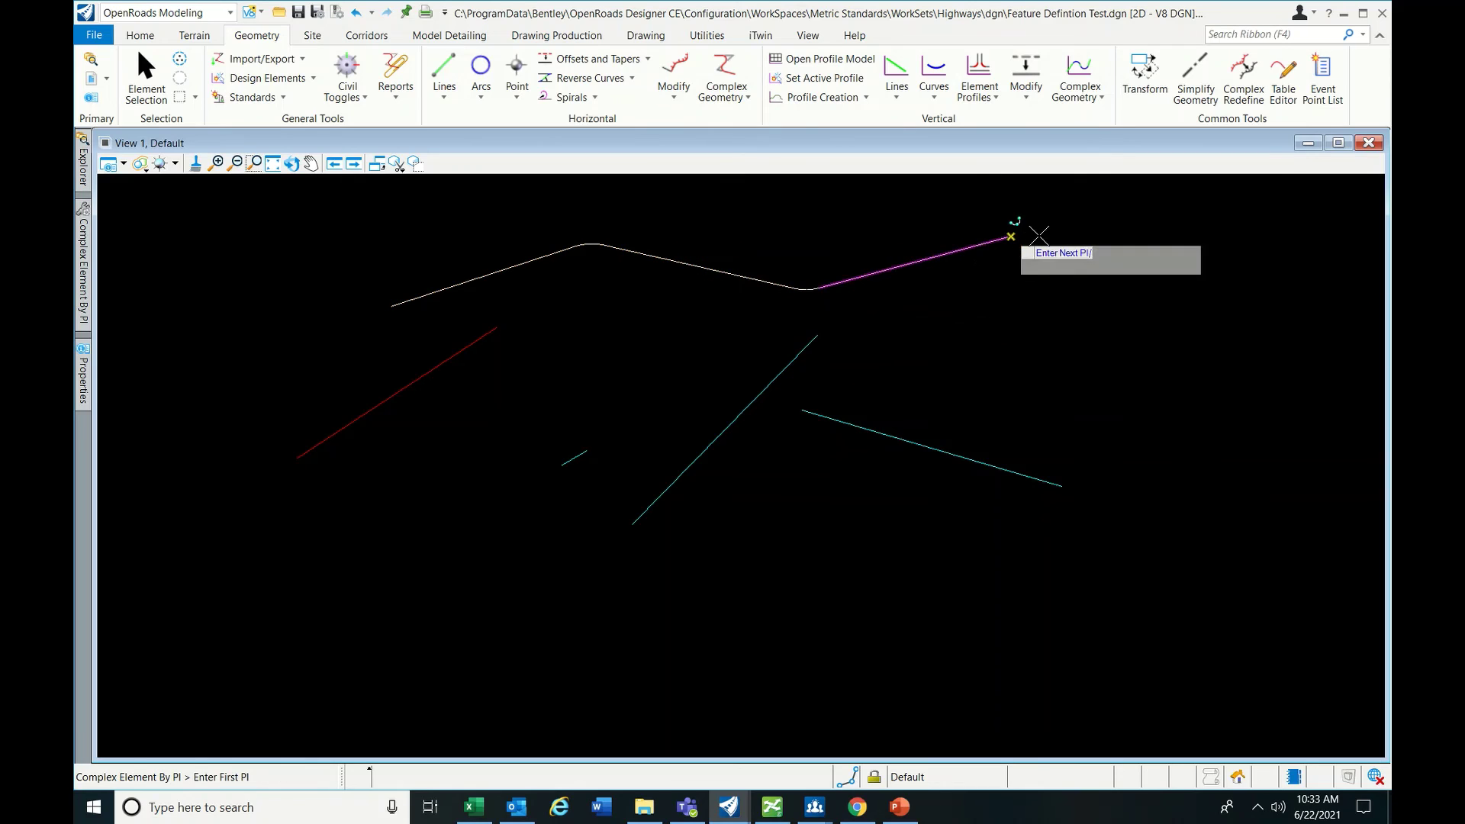
pyautogui.rightClick(909, 301)
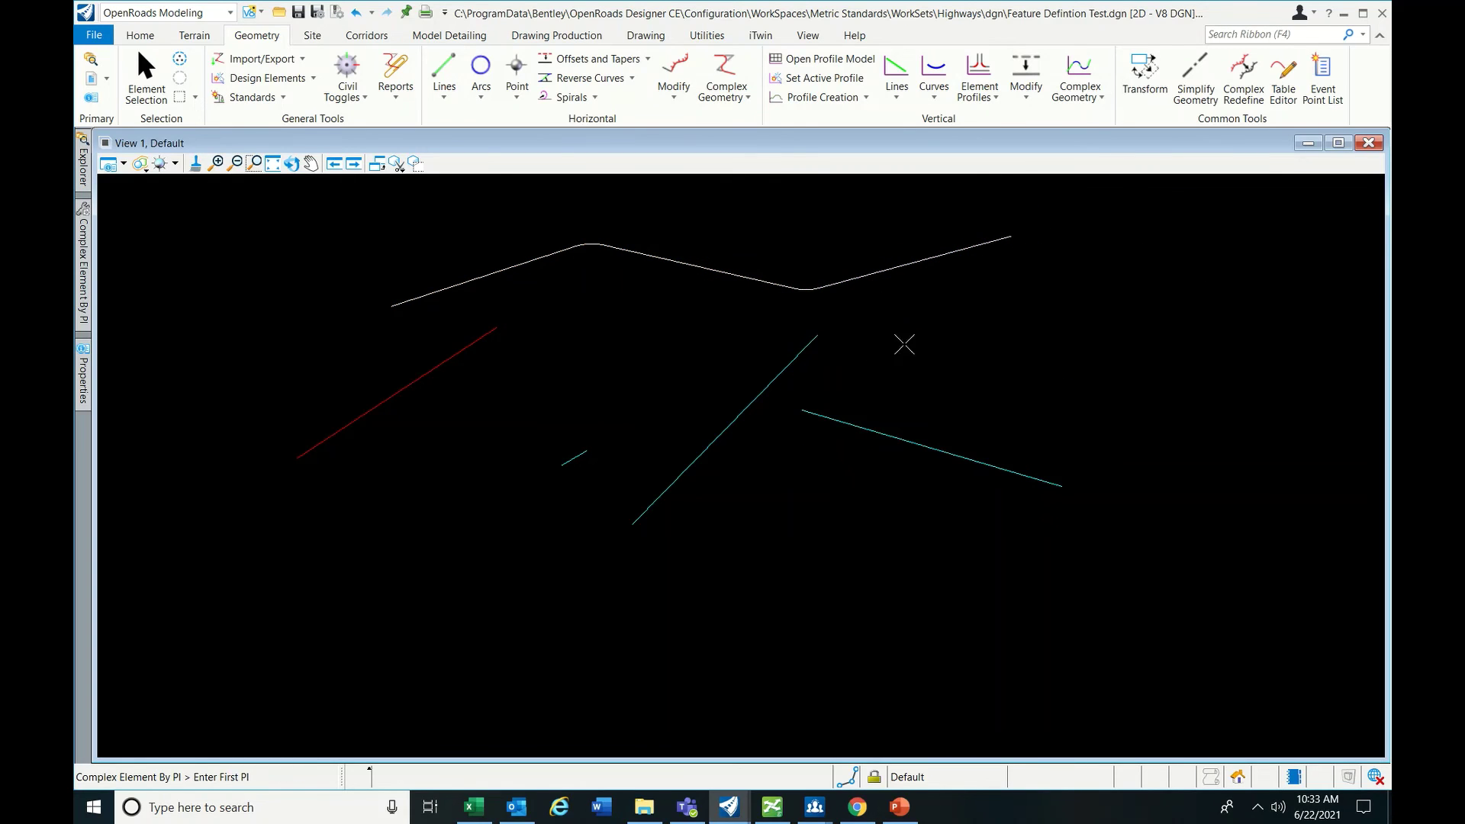
# Assign the Alignment feature definition CL New to the complex element with two curved bends above the lines
pyautogui.click(603, 247)
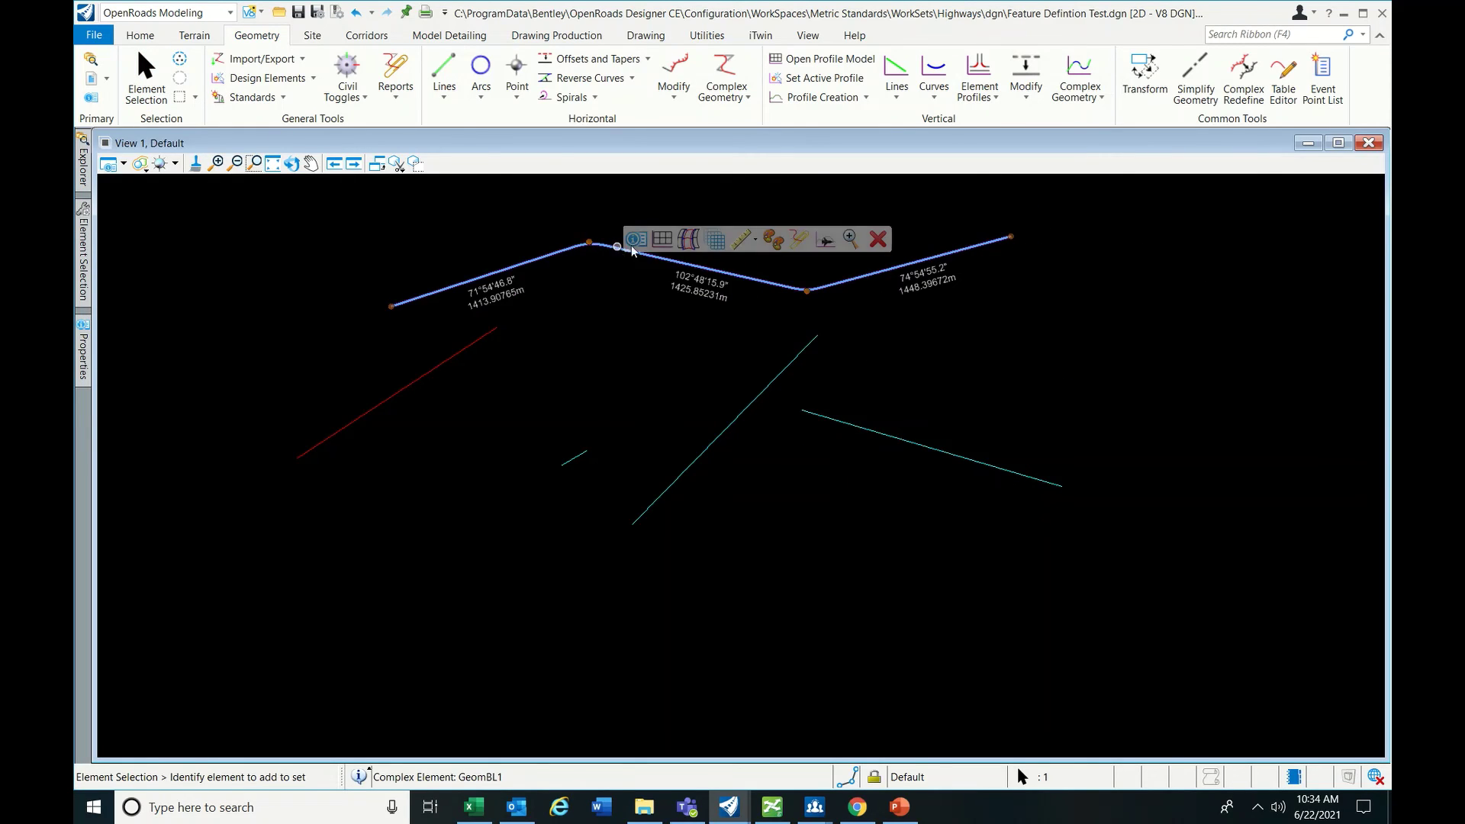
pyautogui.moveTo(744, 262)
pyautogui.click(837, 255)
pyautogui.click(840, 255)
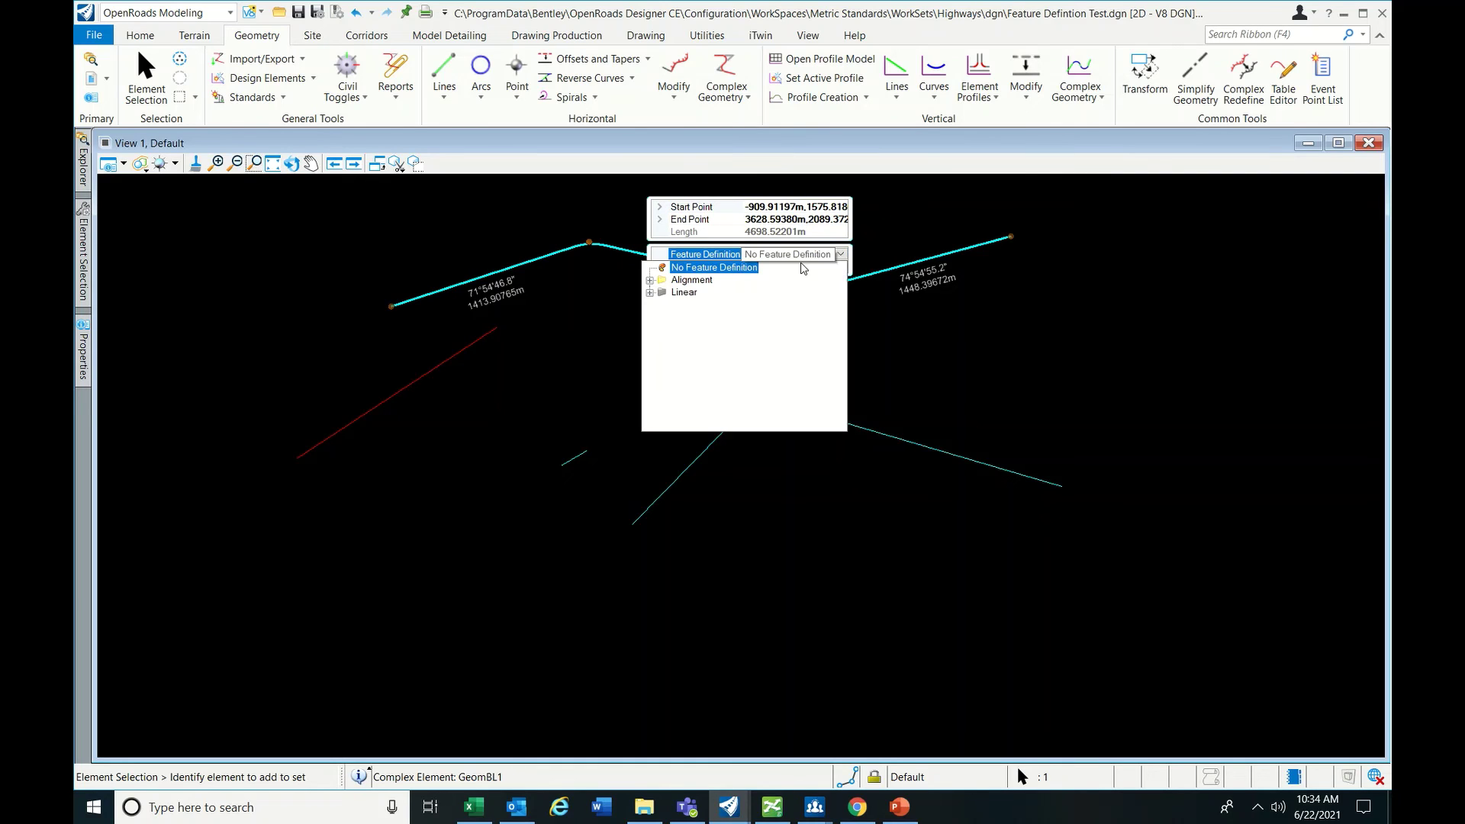
pyautogui.click(698, 328)
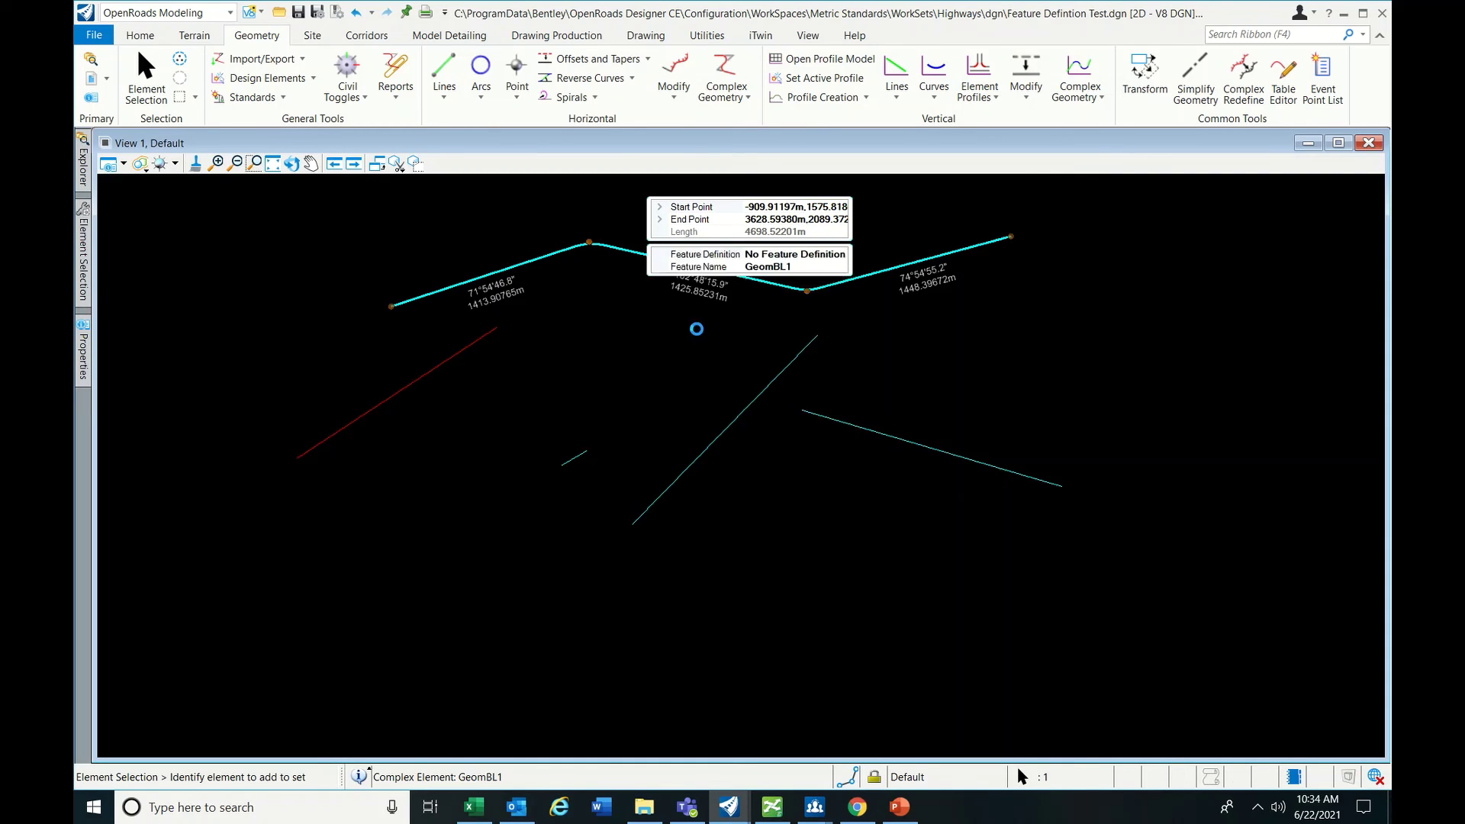
pyautogui.scroll(3, 597, 246)
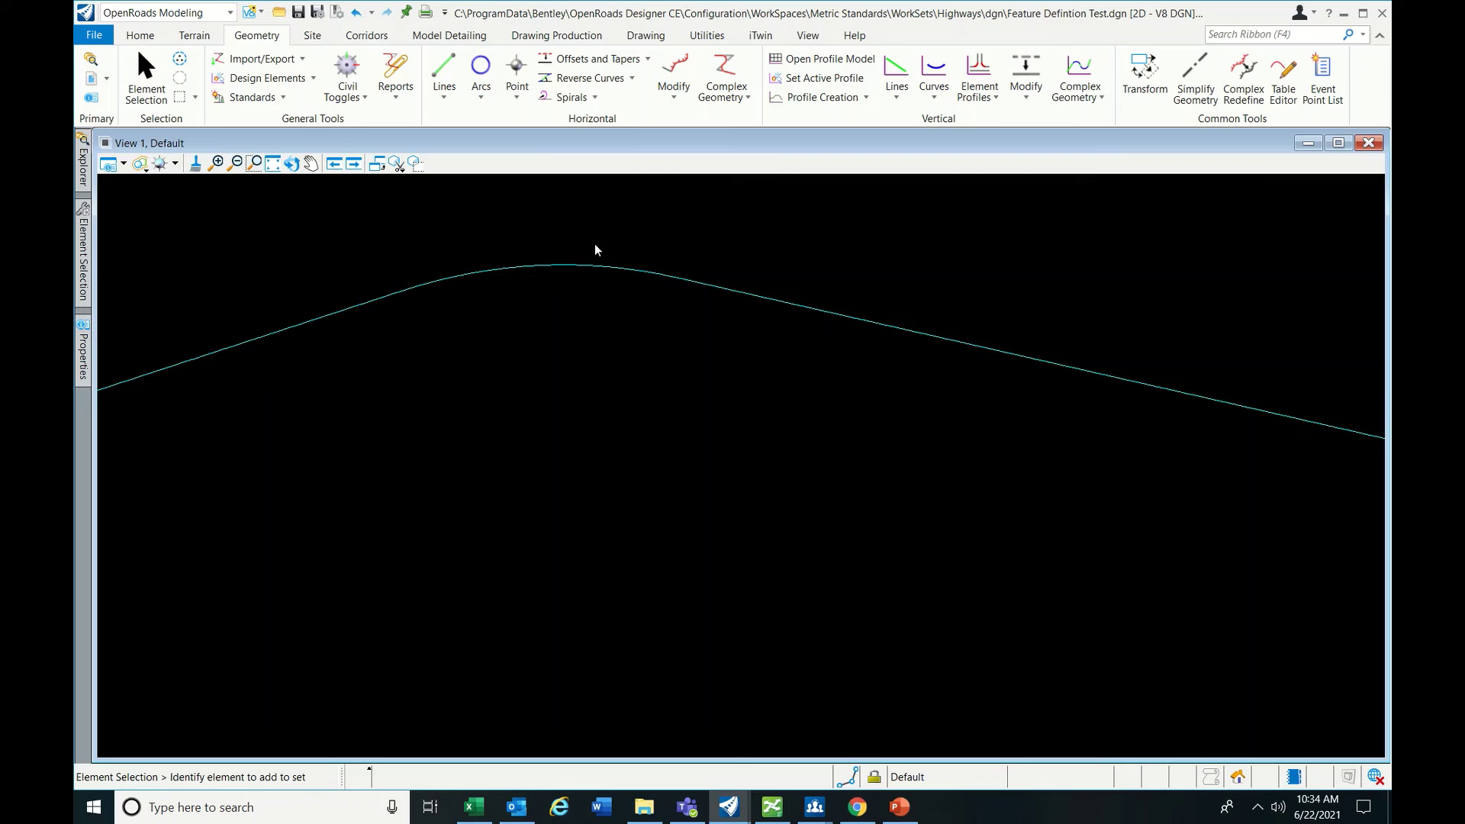
pyautogui.click(651, 276)
pyautogui.scroll(-8, 592, 315)
pyautogui.scroll(8, 593, 324)
pyautogui.click(631, 343)
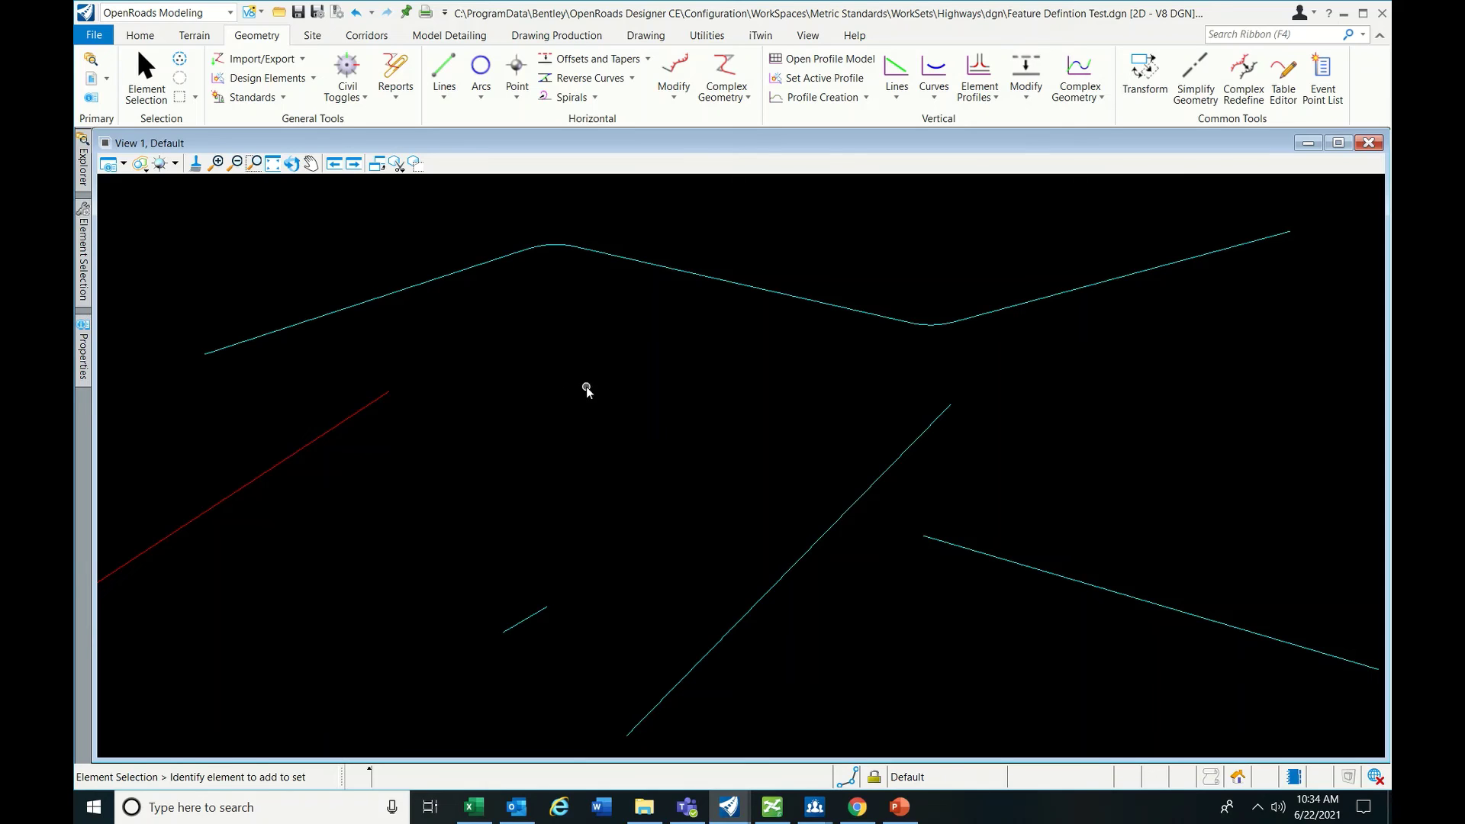
# Review the feature definition categories and feature symbologies of Feature Defintion Test.dgn in the OpenRoads Standards
pyautogui.moveTo(84, 180)
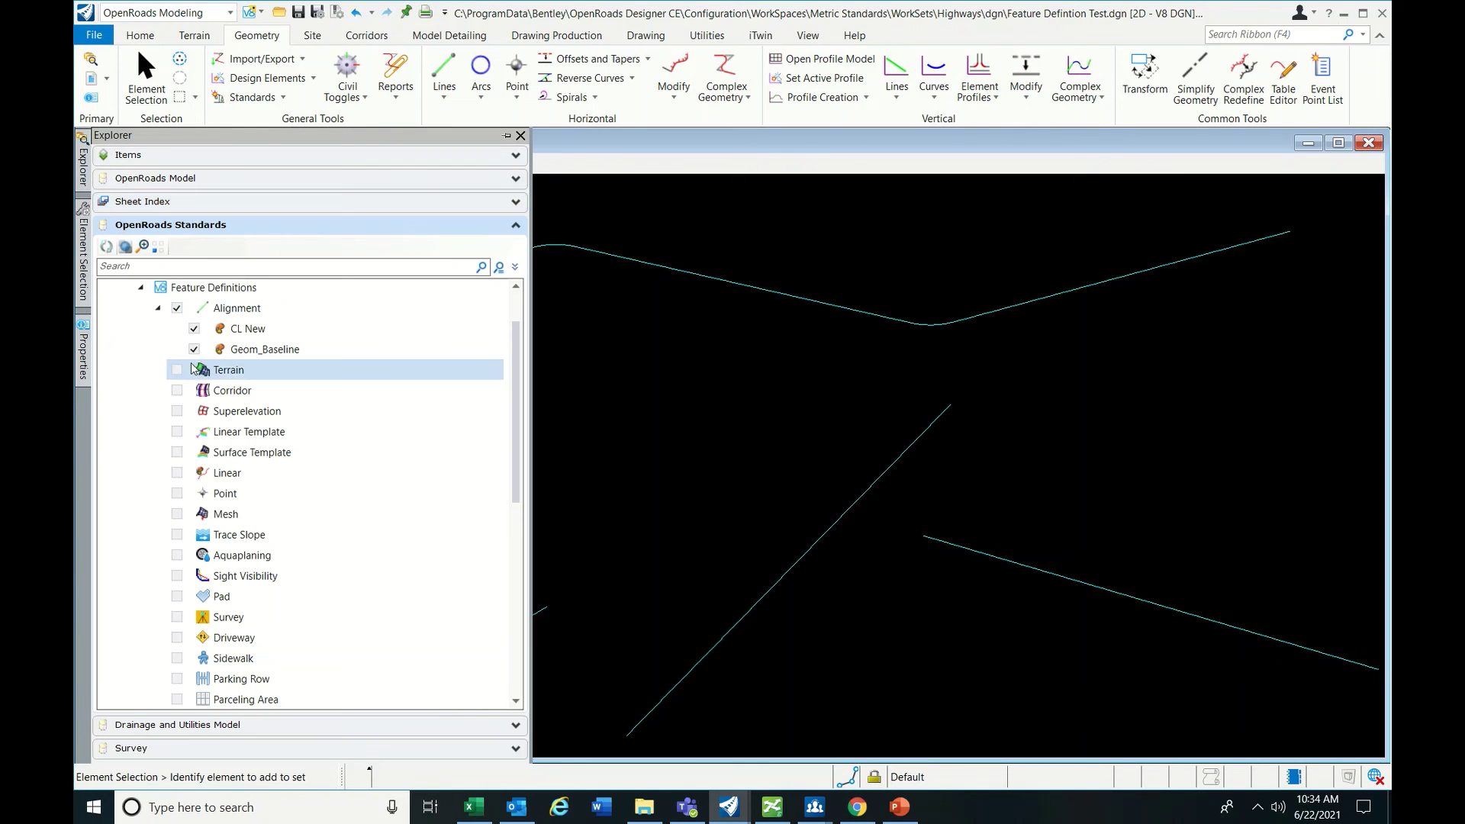
pyautogui.scroll(-5, 190, 420)
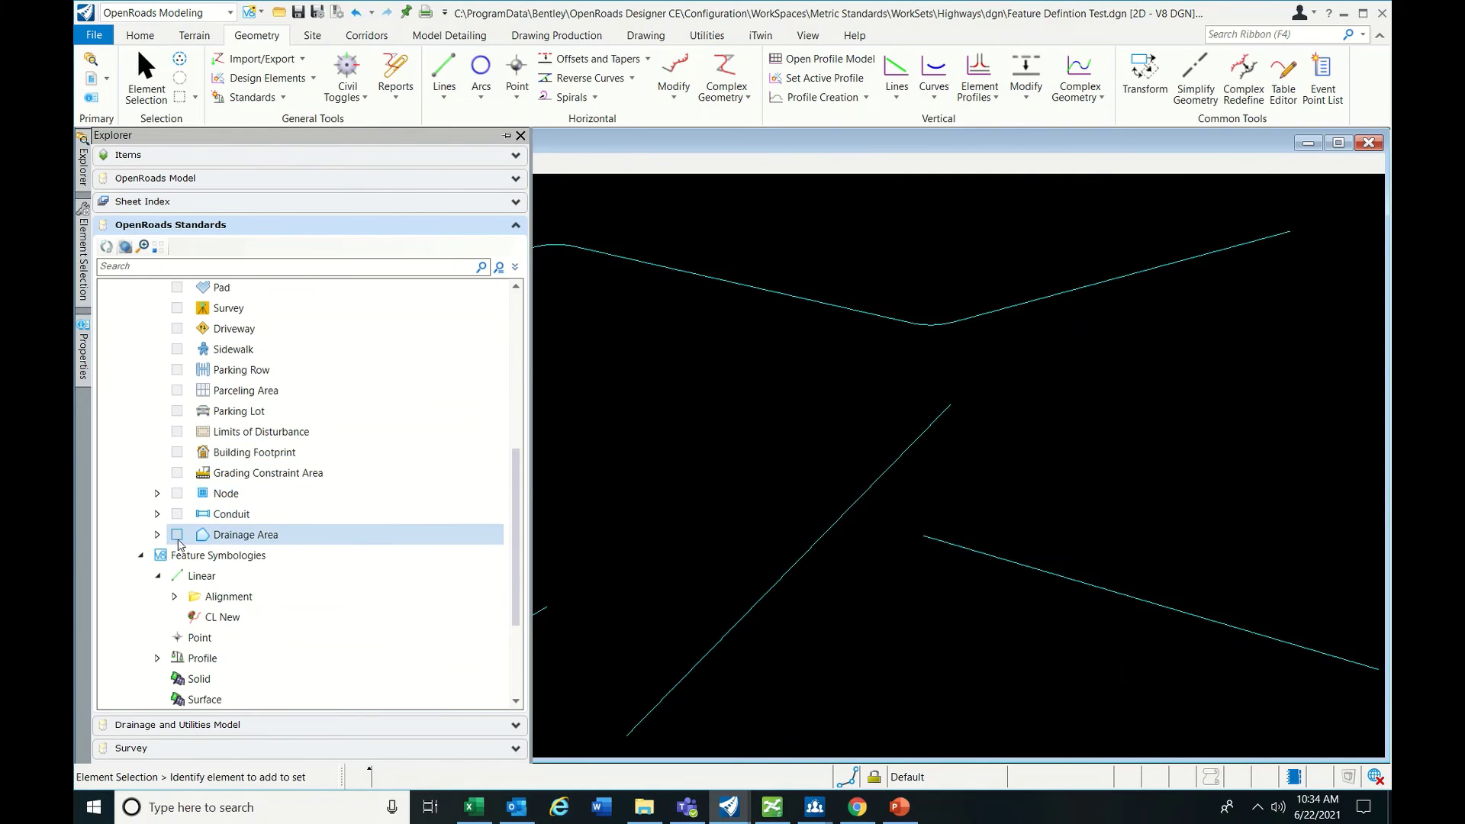
pyautogui.scroll(5, 164, 542)
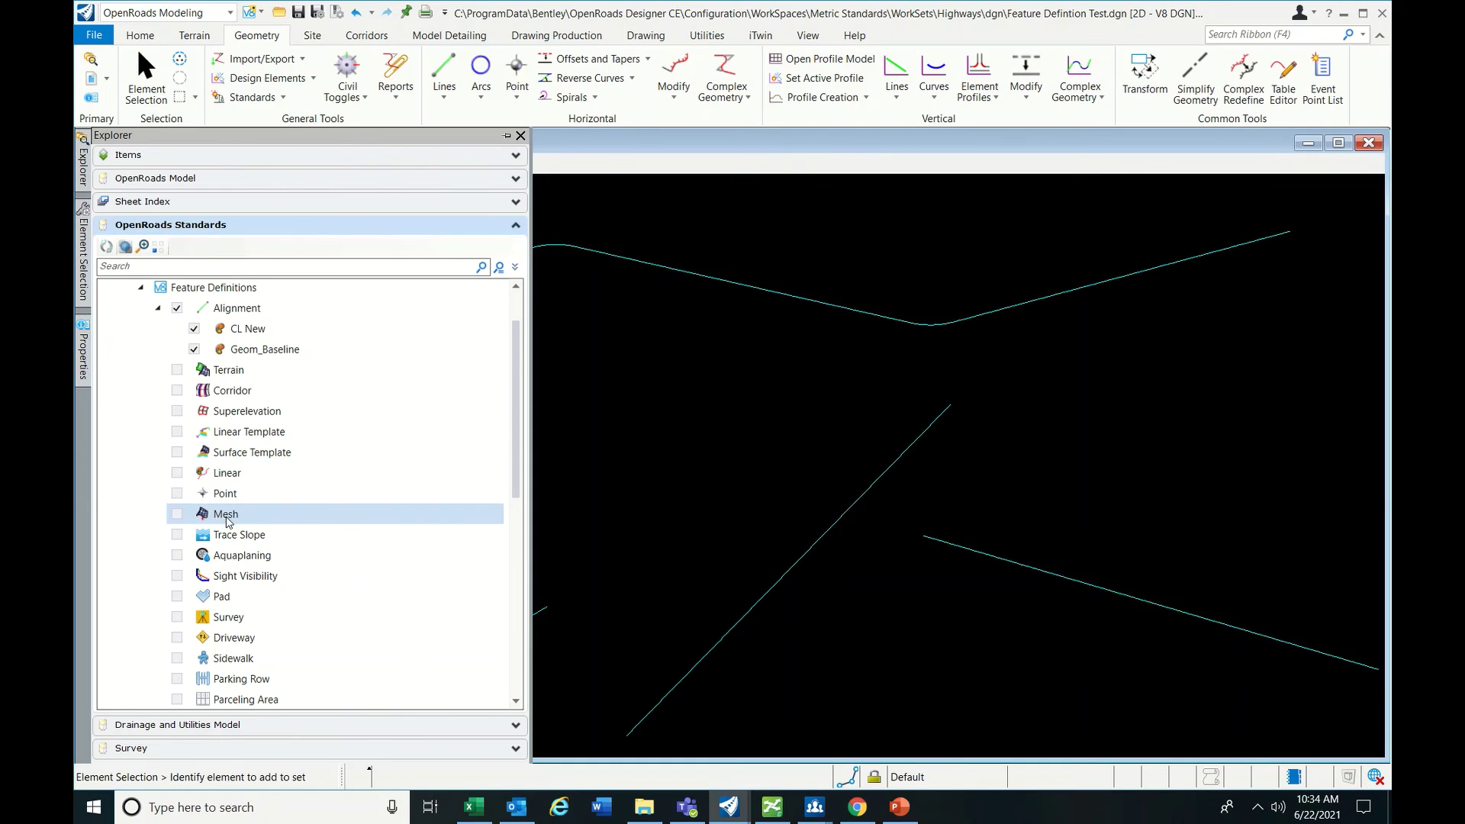
pyautogui.click(226, 516)
pyautogui.scroll(1, 227, 521)
pyautogui.scroll(-2, 233, 534)
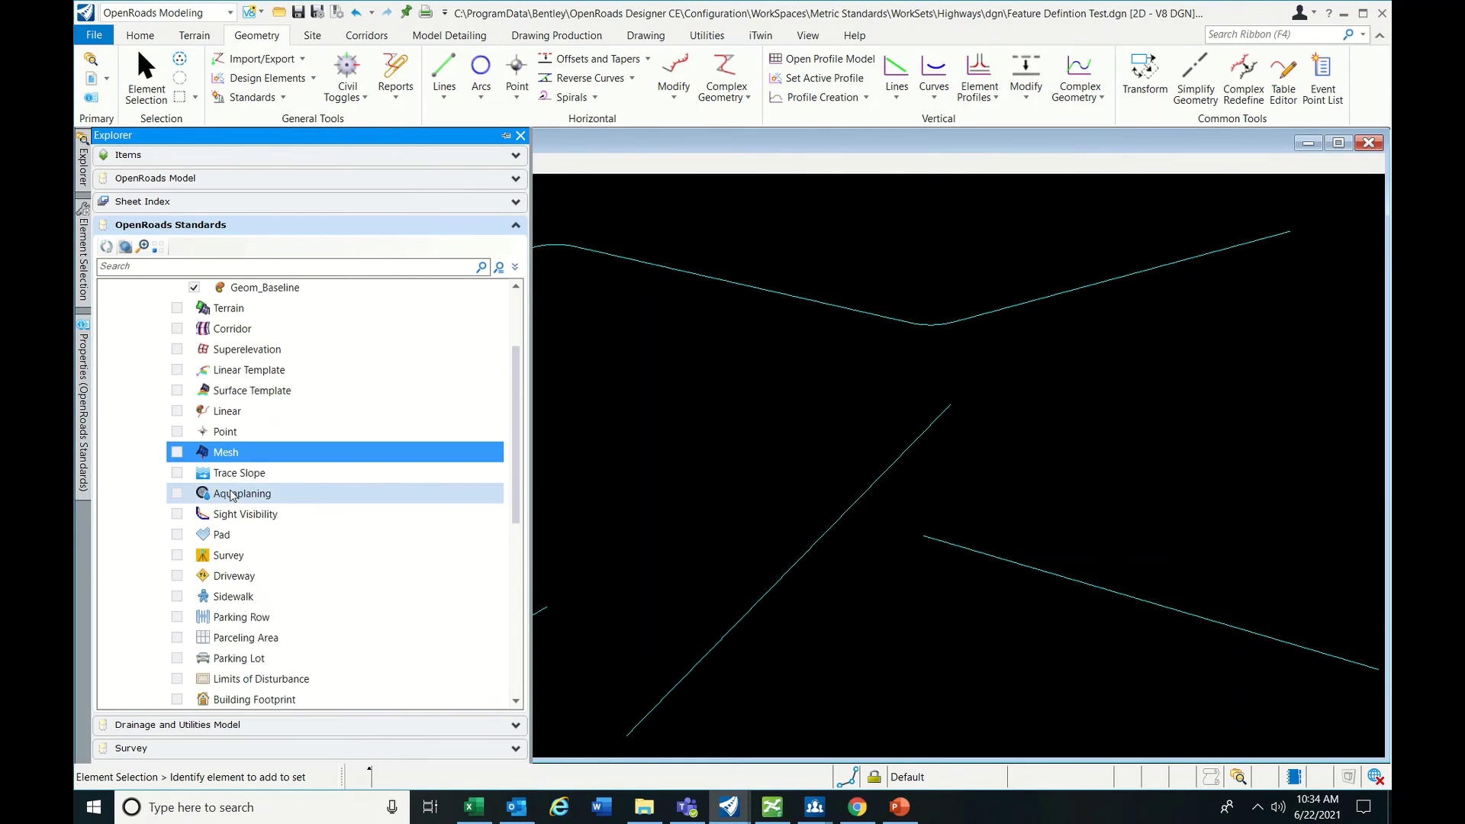
pyautogui.scroll(-4, 236, 551)
pyautogui.scroll(3, 217, 485)
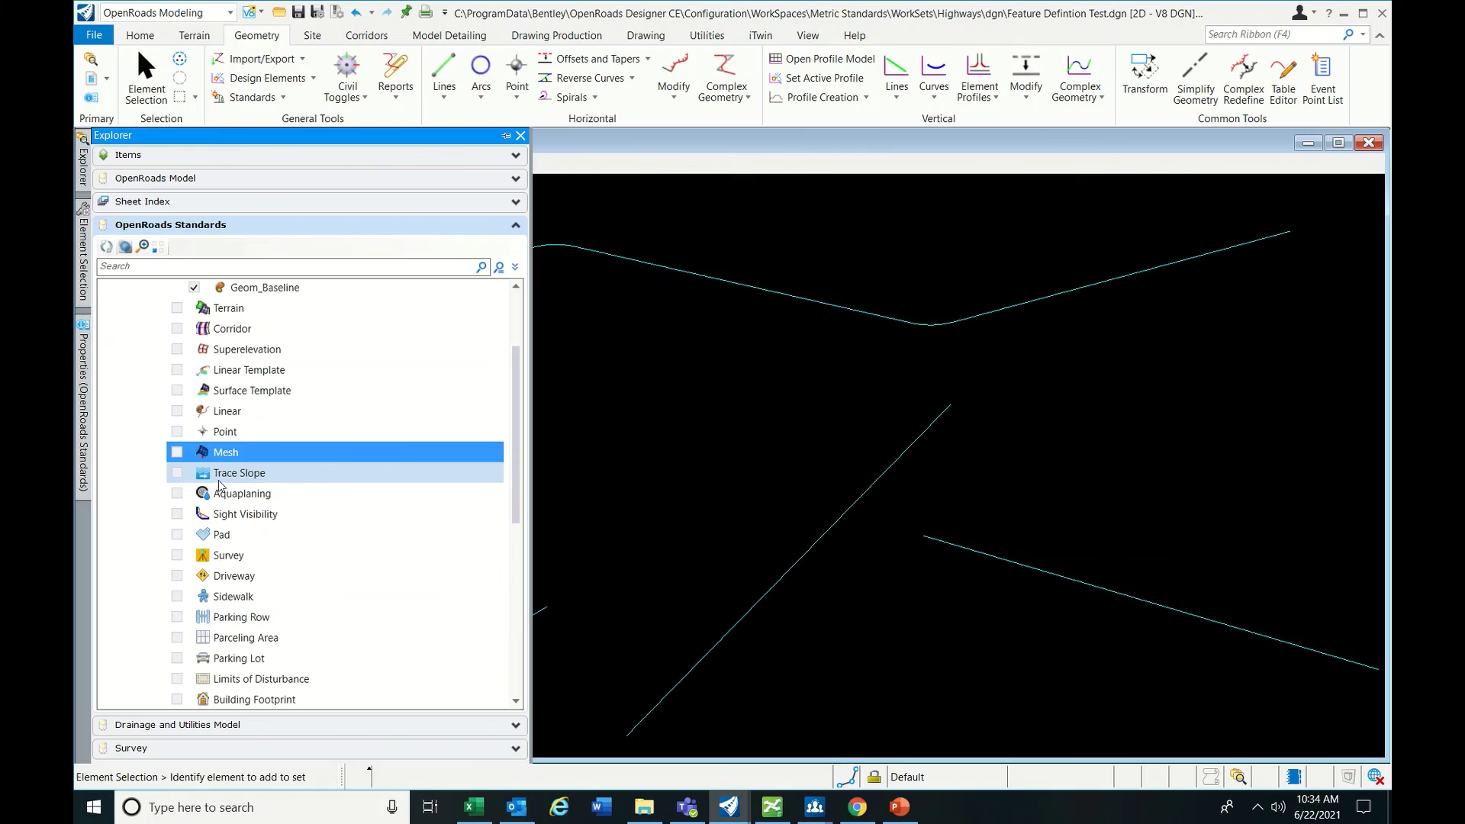
pyautogui.scroll(-2, 237, 504)
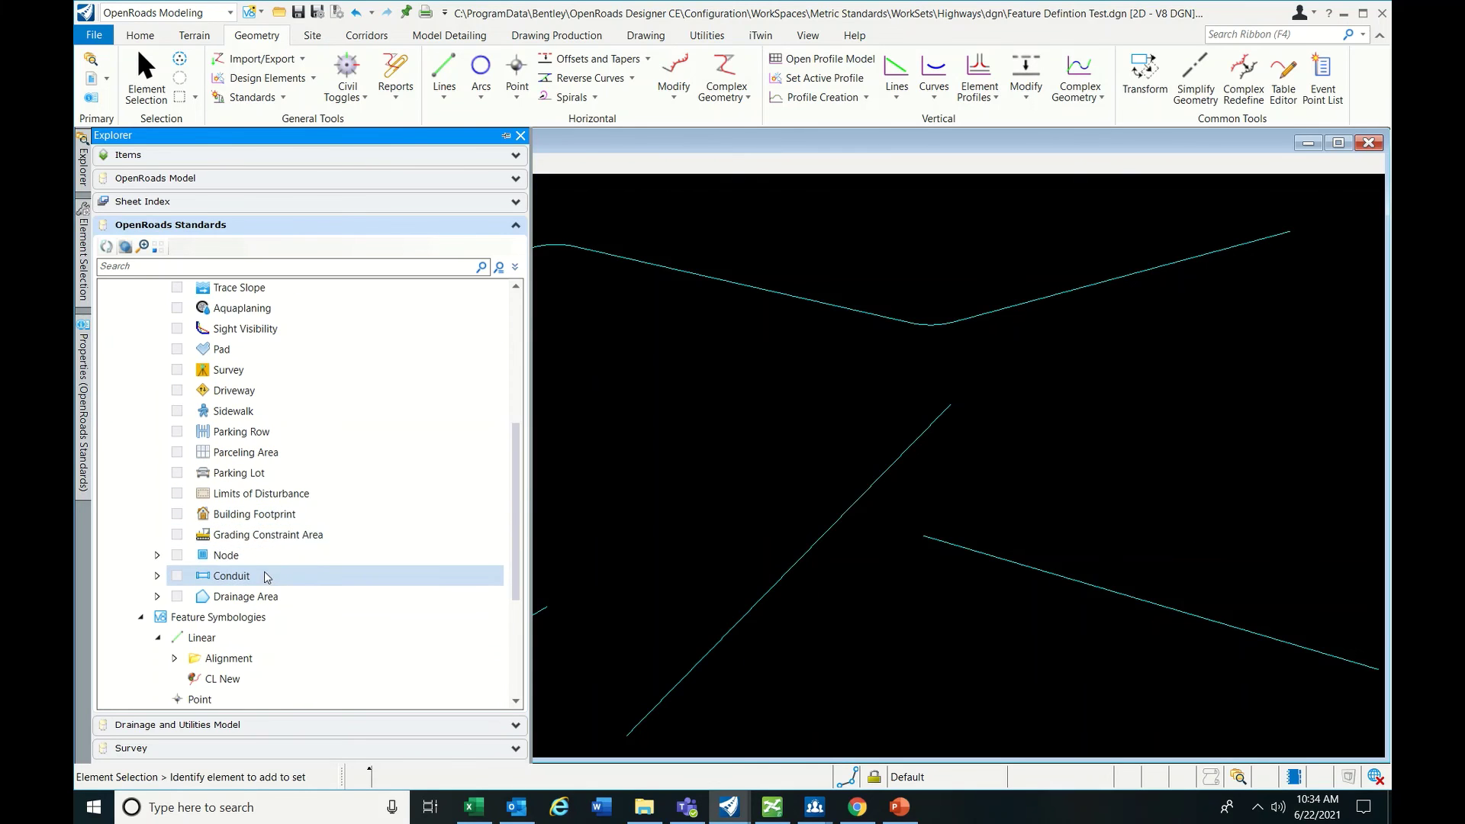
pyautogui.scroll(-4, 191, 566)
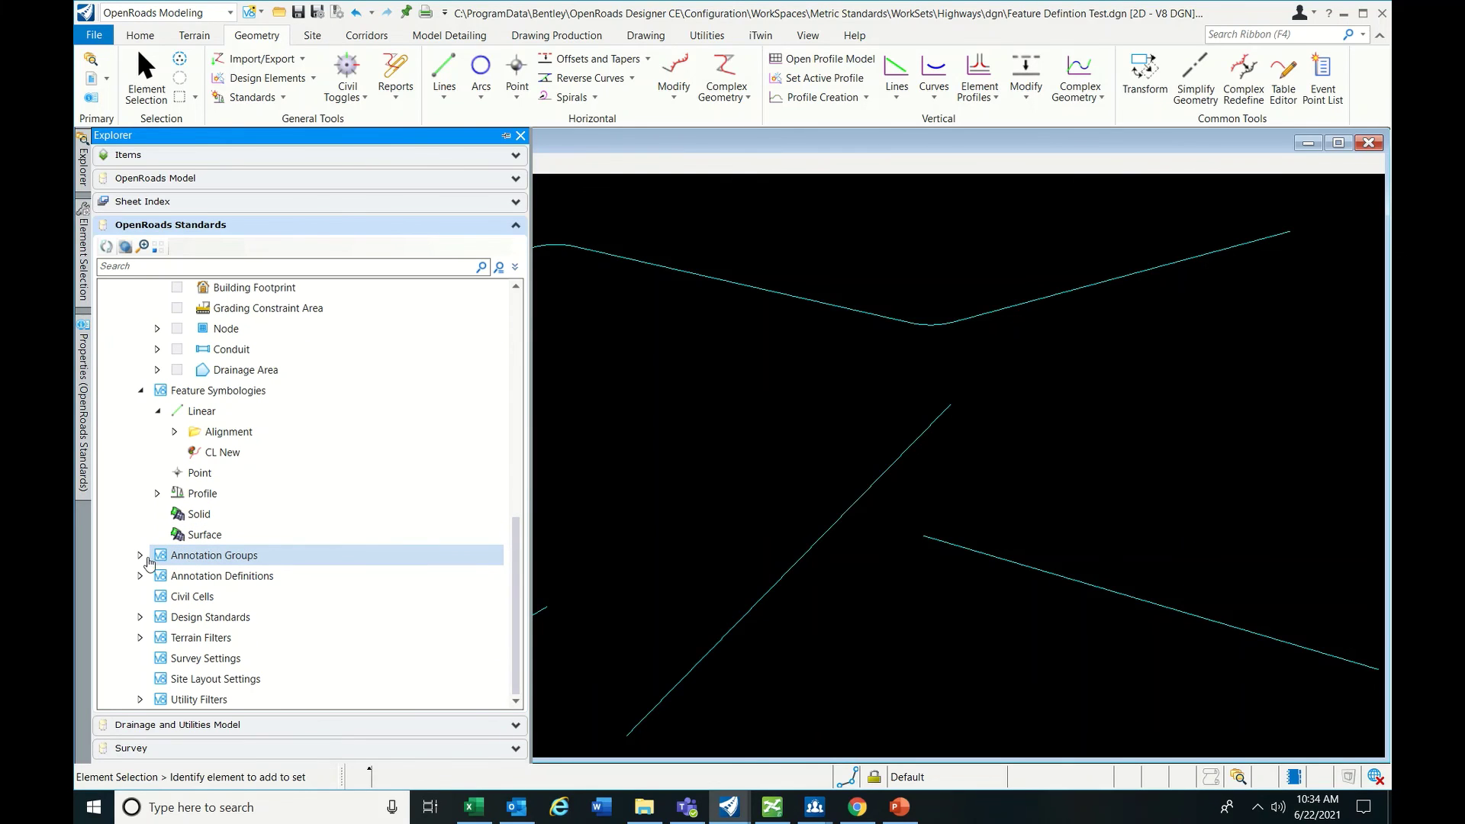
# Expand Annotation Groups, check the options for the Surface feature symbology, and return to the start of the standards tree
pyautogui.click(140, 556)
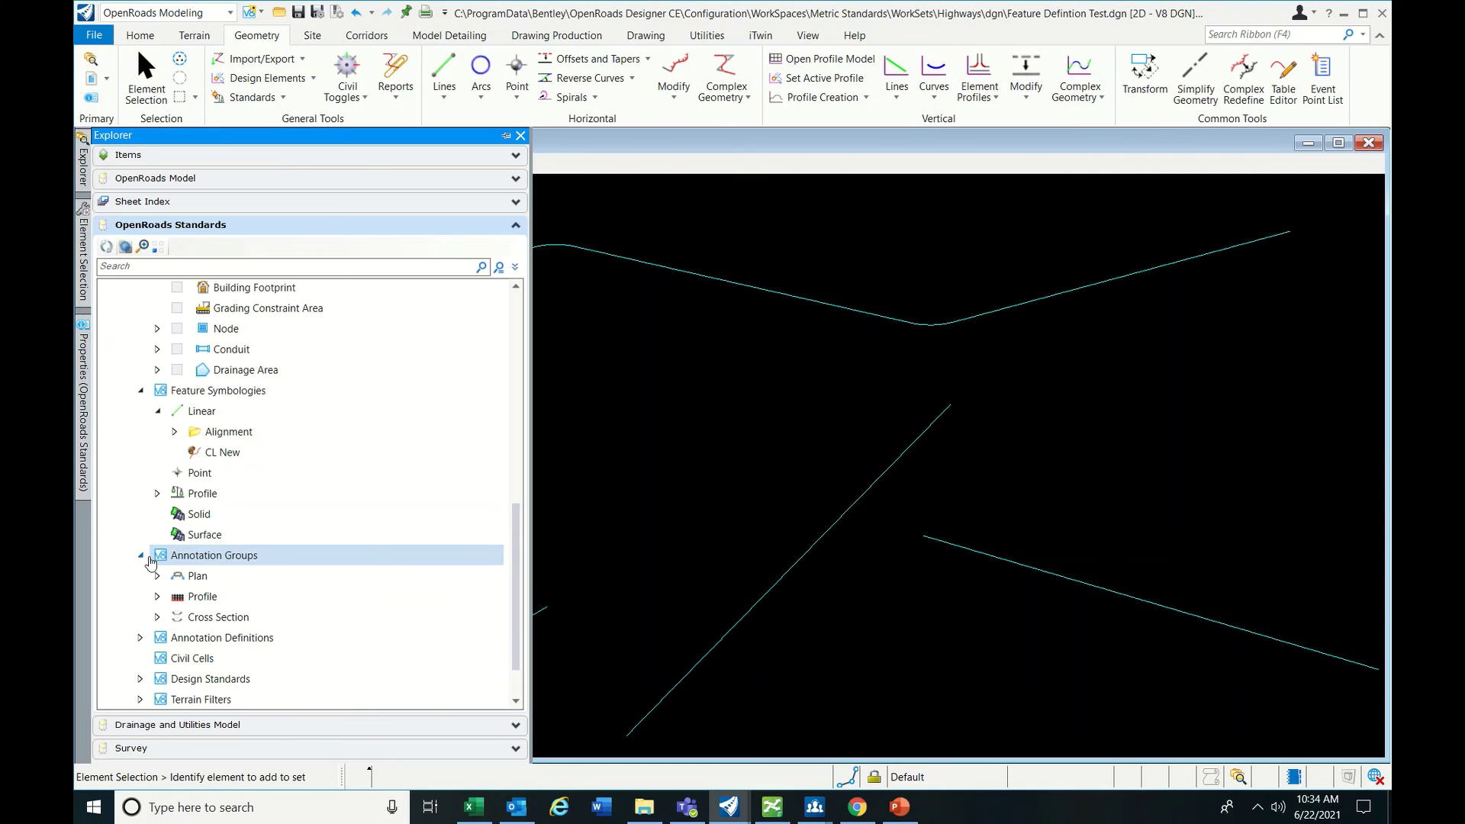
pyautogui.click(202, 539)
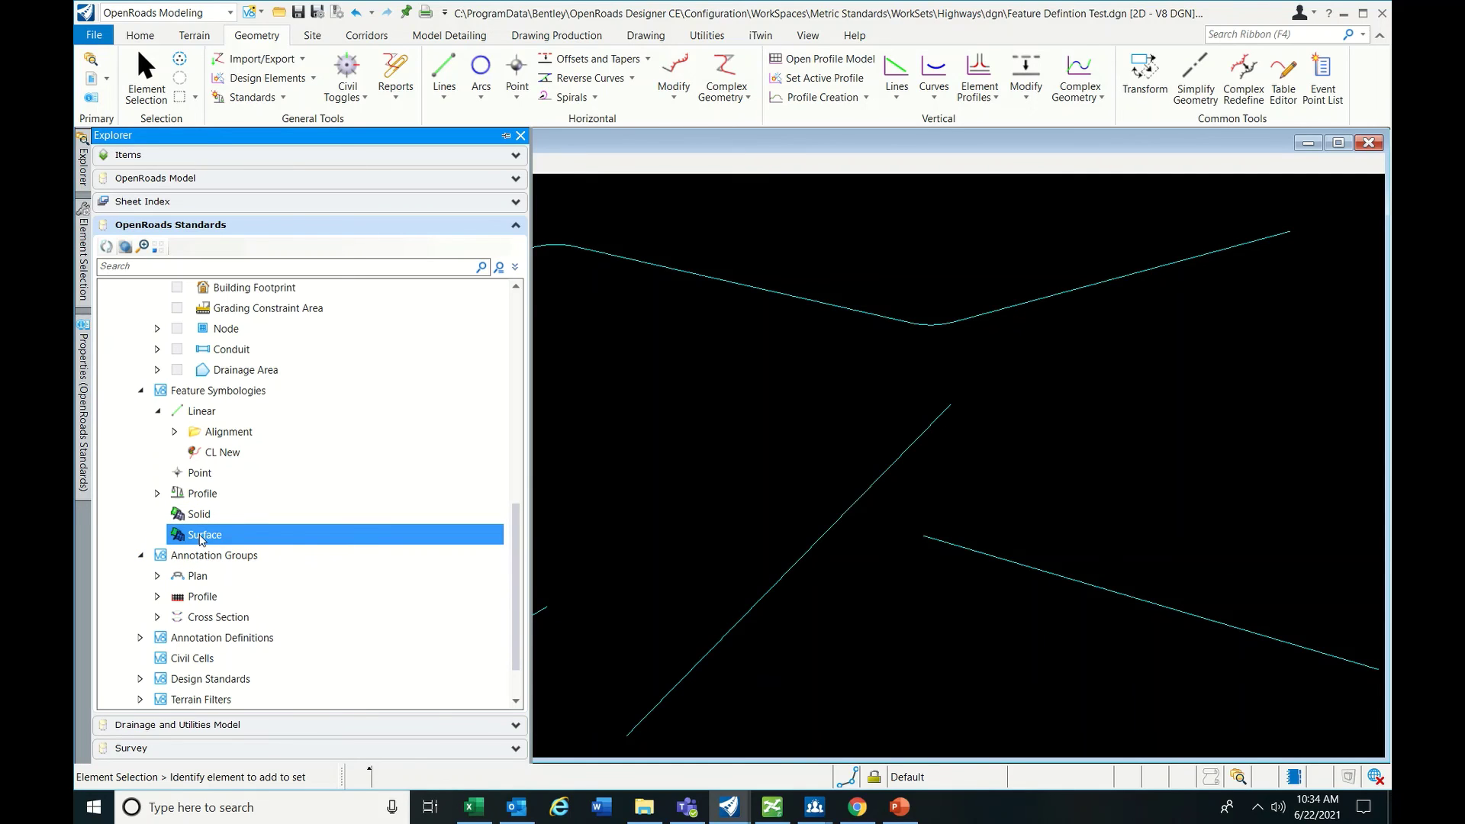
pyautogui.rightClick(202, 539)
pyautogui.click(252, 565)
pyautogui.scroll(4, 239, 438)
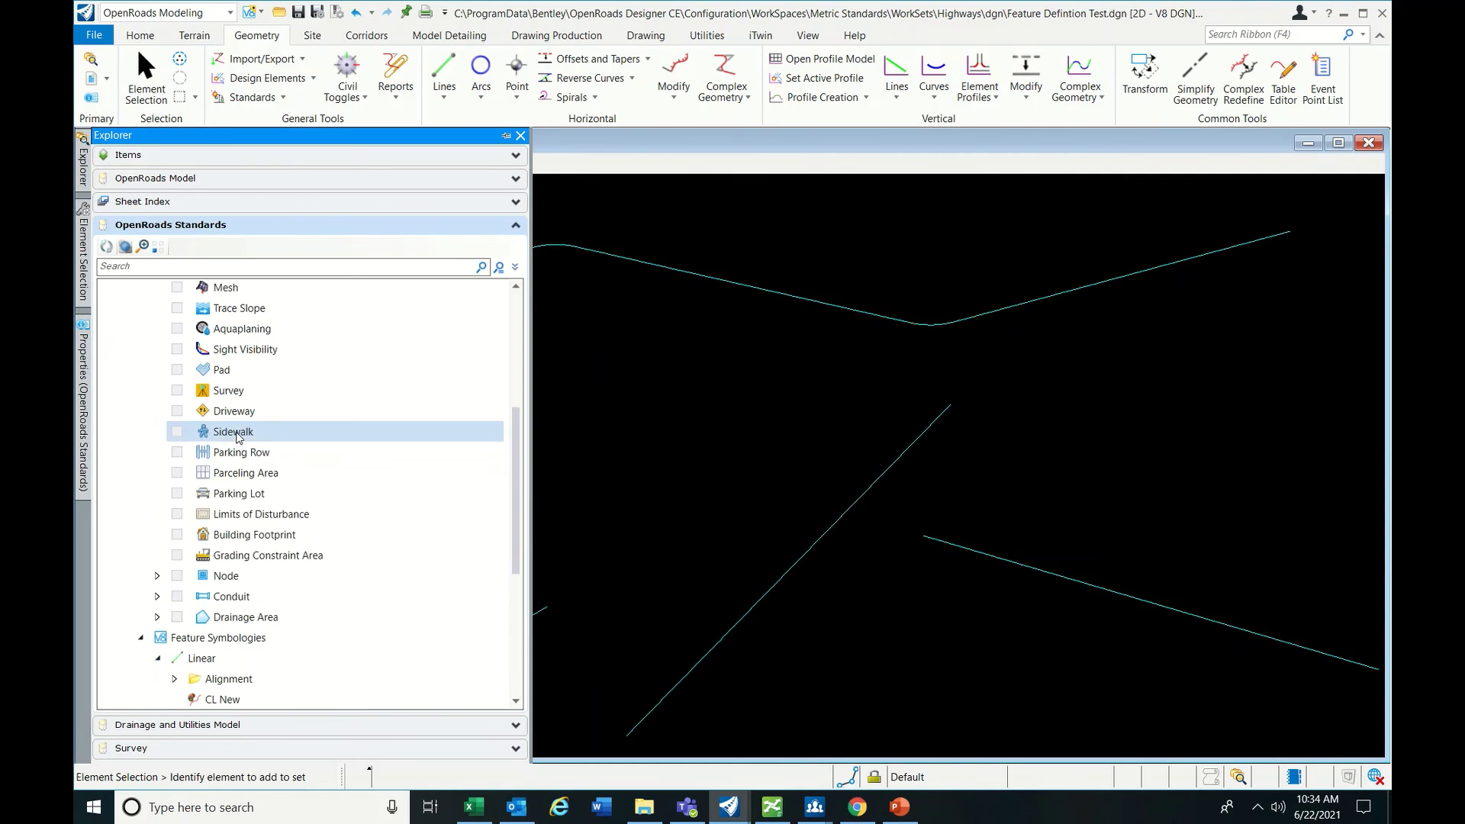
pyautogui.scroll(5, 238, 437)
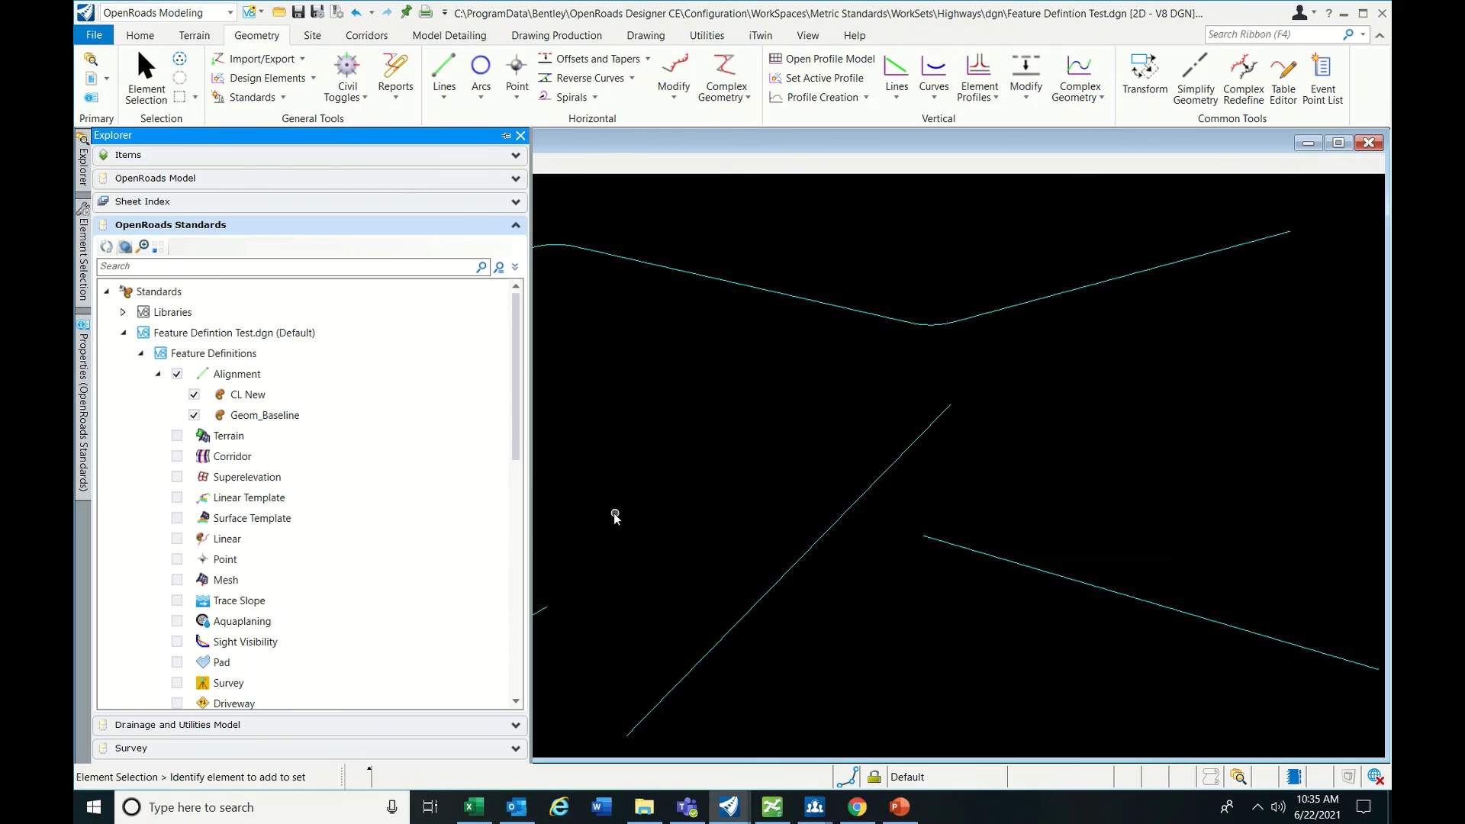
# Switch to PowerPoint to view the slide relating feature definitions to feature symbology, element templates and annotation groups
pyautogui.click(900, 806)
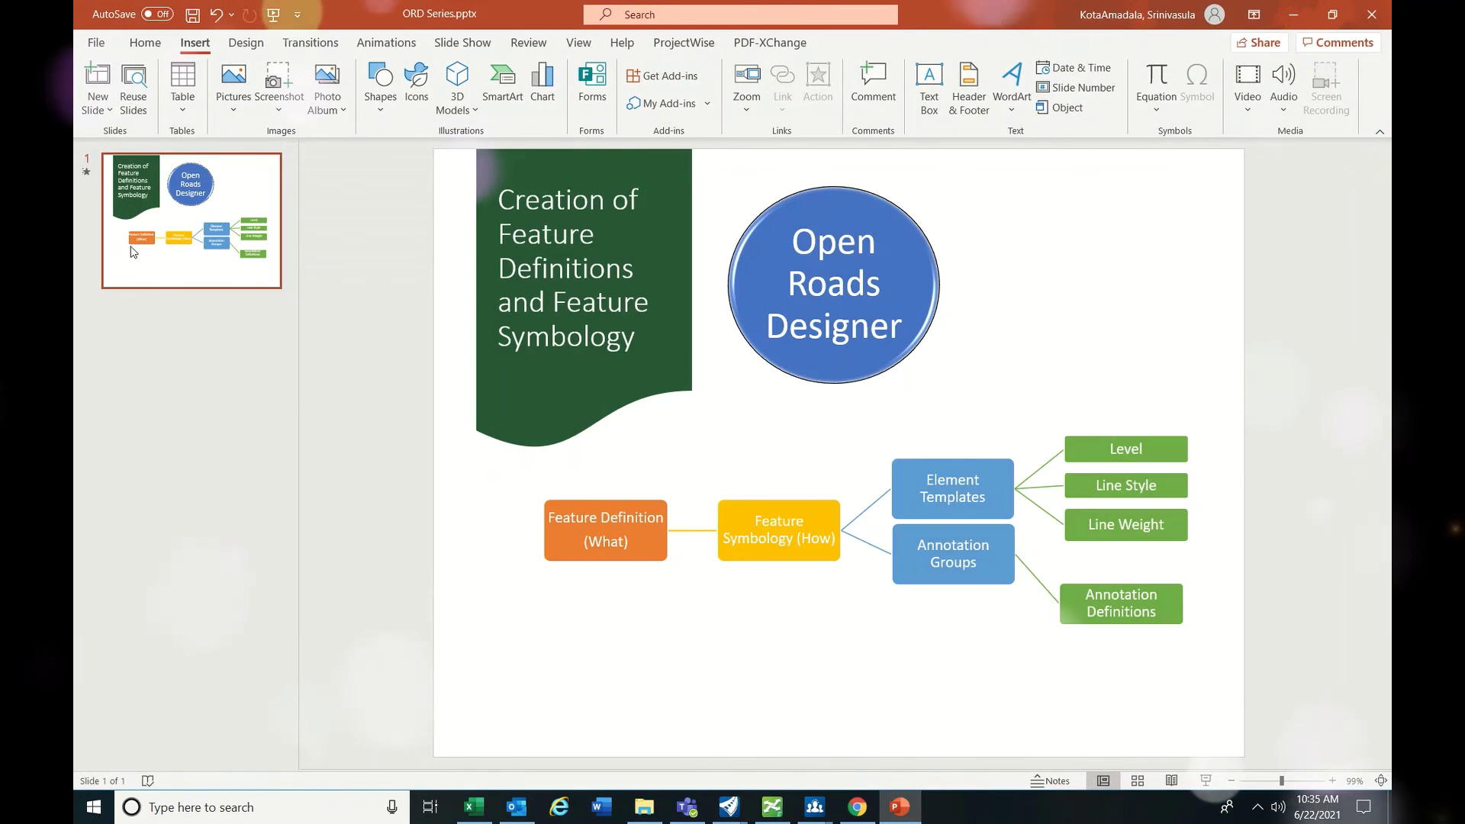